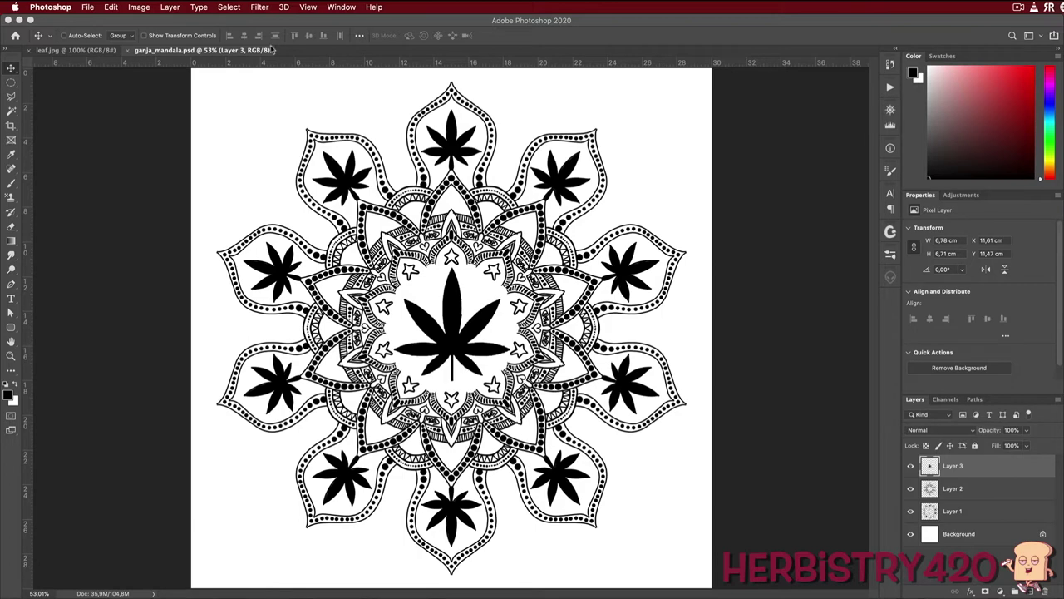
- Create a new 8 x 8 inch RGB document at 300 pixels/inch
left_click(88, 7)
left_click(87, 7)
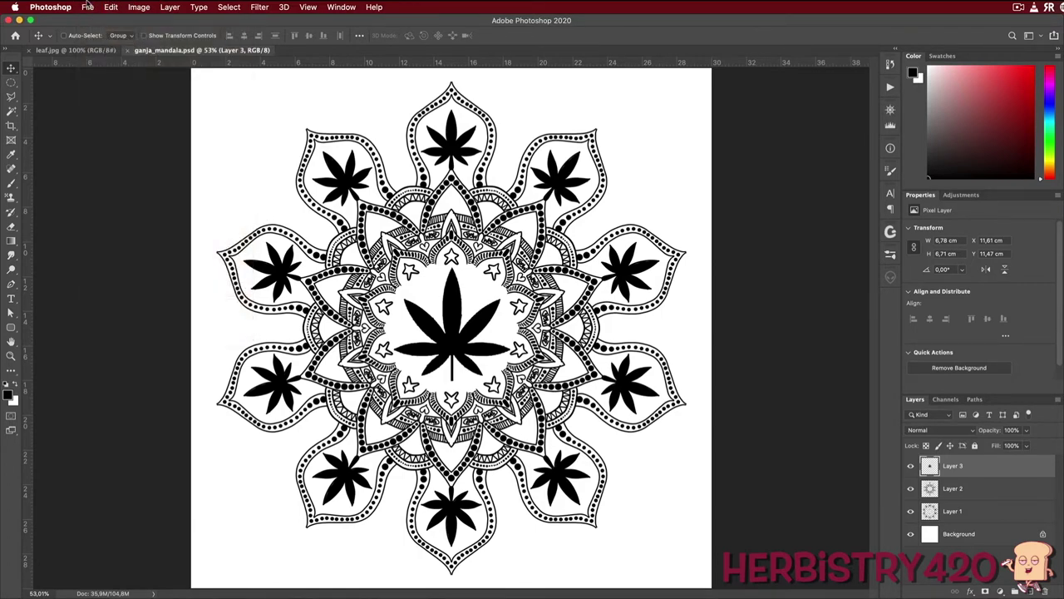
left_click(88, 7)
left_click(92, 19)
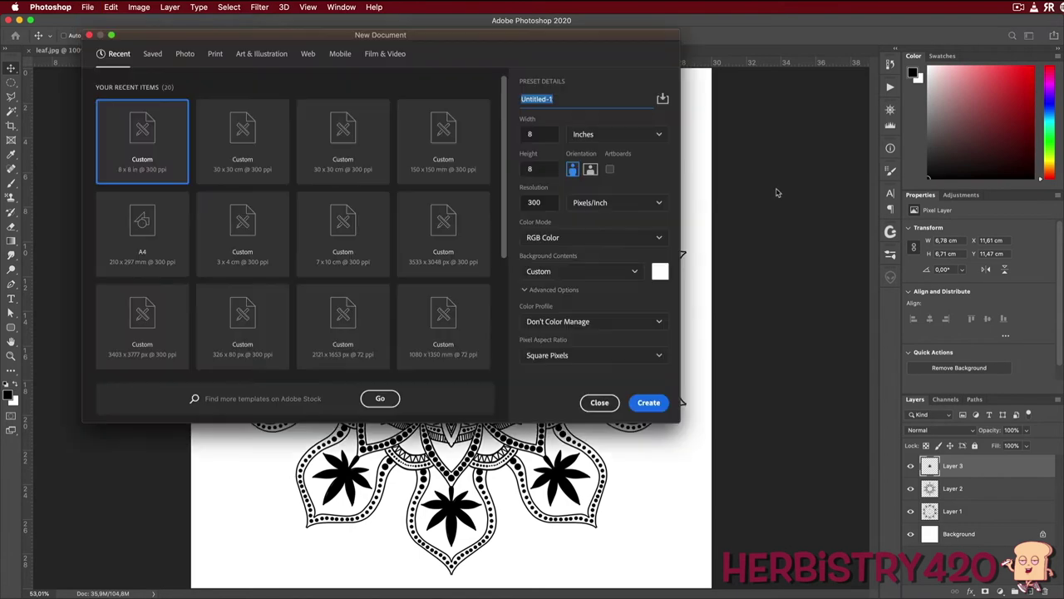
left_click(620, 134)
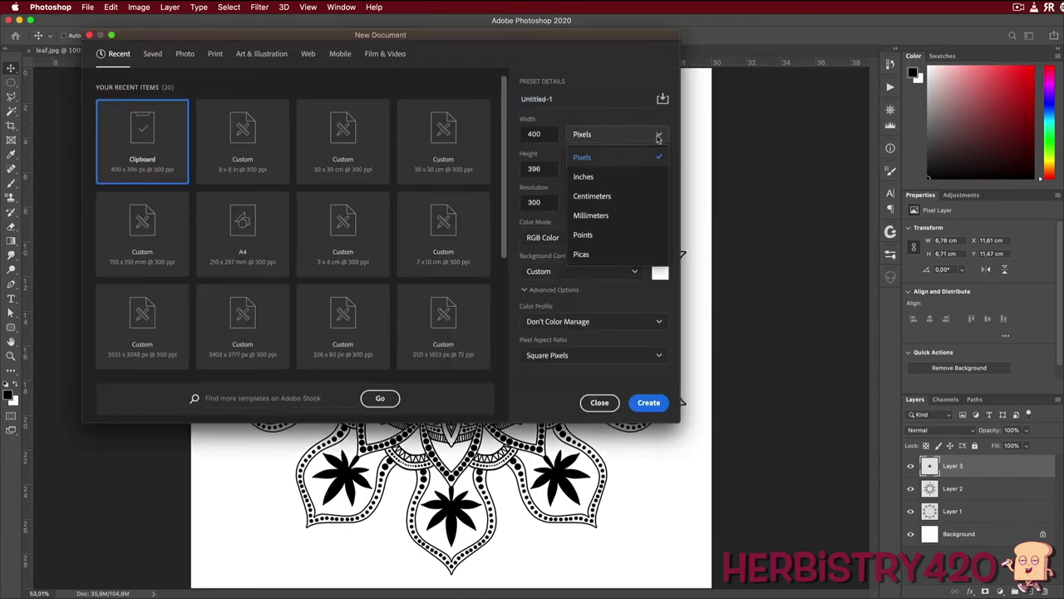
left_click(592, 177)
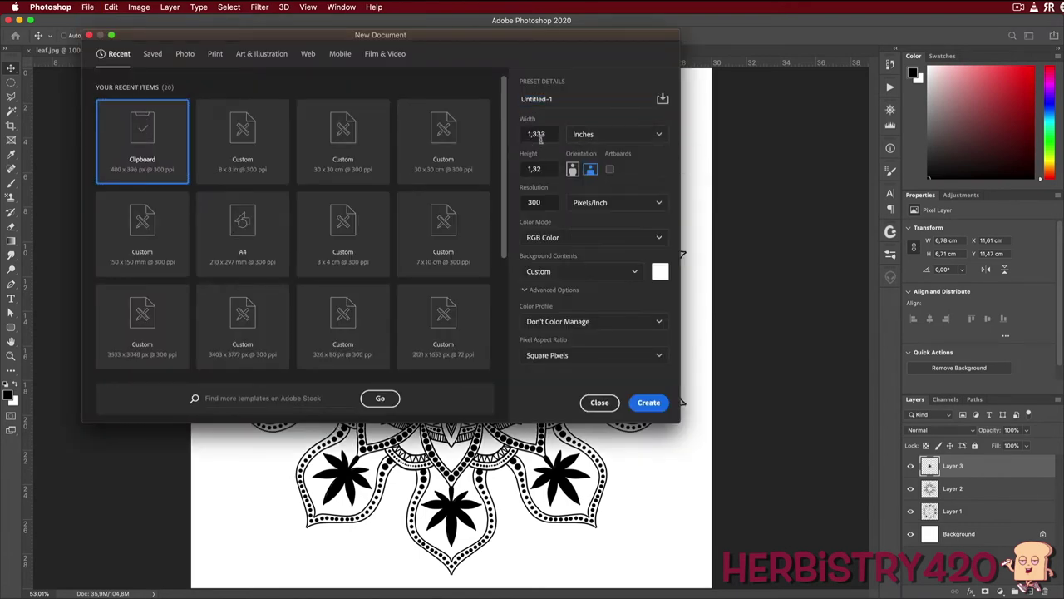
key("shift+Tab")
type("8")
key("Tab")
type("8")
left_click(649, 404)
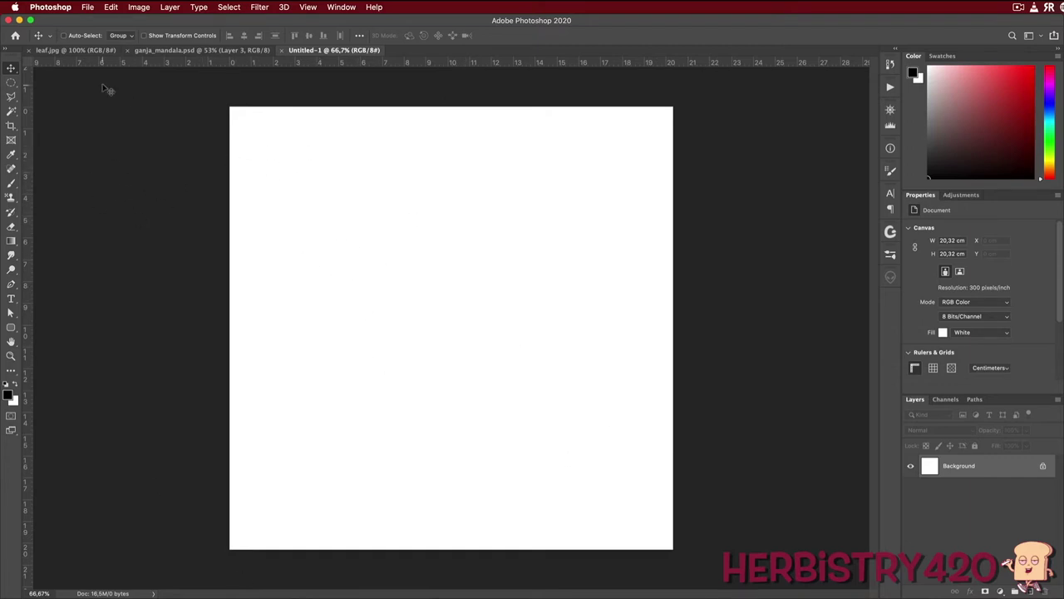
- Paint a freehand test squiggle with the Brush tool and a second one with smoothing set to 50%
key("b")
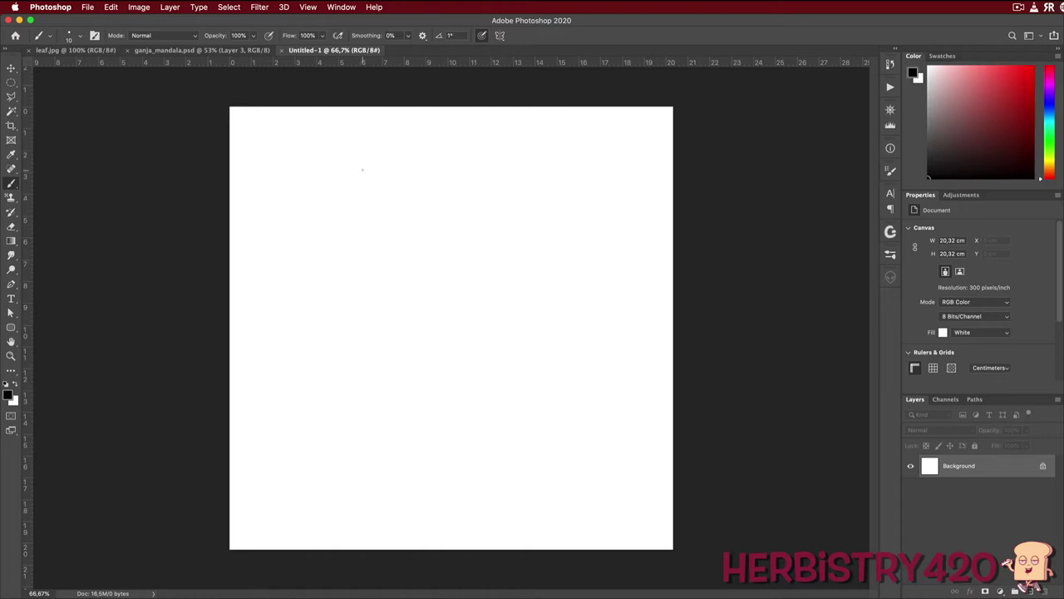
mouse_move(363, 171)
left_mouse_down()
mouse_move(413, 183)
mouse_move(424, 202)
mouse_move(390, 202)
mouse_move(403, 212)
mouse_move(394, 229)
mouse_move(364, 201)
left_mouse_up()
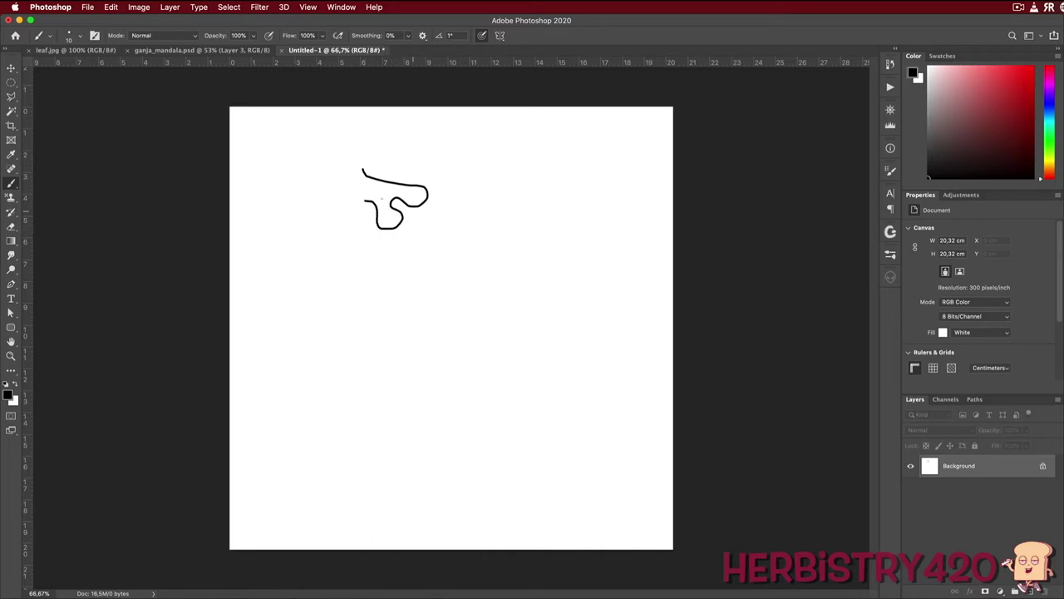
left_click(391, 35)
type("50")
key("Return")
mouse_move(438, 220)
left_mouse_down()
mouse_move(475, 221)
mouse_move(480, 231)
mouse_move(457, 233)
mouse_move(475, 247)
mouse_move(473, 263)
mouse_move(436, 266)
mouse_move(426, 235)
left_mouse_up()
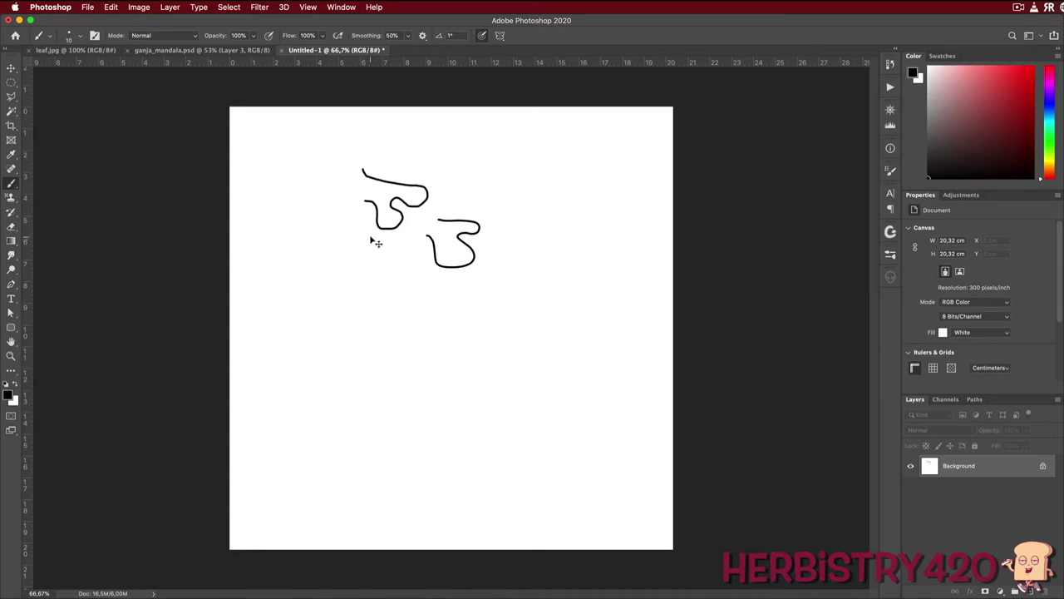
- Set the brush smoothing to 100% and paint a third test squiggle beside the other two
key("super+plus")
key("super+plus")
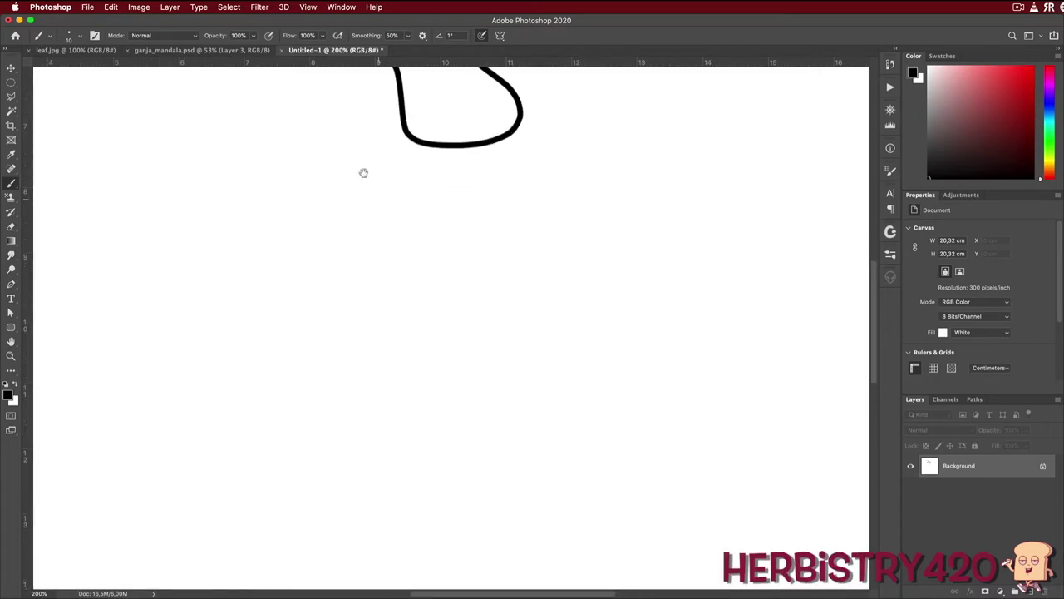
mouse_move(360, 164)
left_mouse_down()
mouse_move(439, 477)
mouse_move(418, 454)
mouse_move(391, 458)
left_mouse_up()
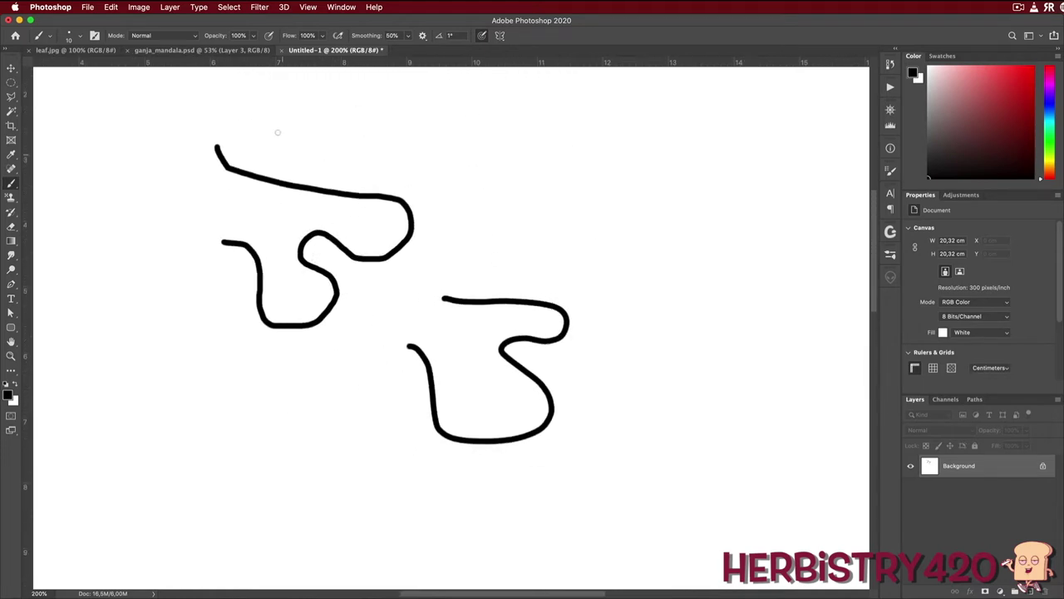
left_click_drag(359, 35, 956, 77)
mouse_move(577, 127)
left_mouse_down()
mouse_move(678, 141)
mouse_move(708, 157)
mouse_move(706, 184)
mouse_move(669, 157)
mouse_move(643, 163)
mouse_move(644, 176)
mouse_move(696, 191)
mouse_move(726, 216)
mouse_move(665, 289)
mouse_move(602, 261)
mouse_move(611, 155)
mouse_move(570, 169)
left_mouse_up()
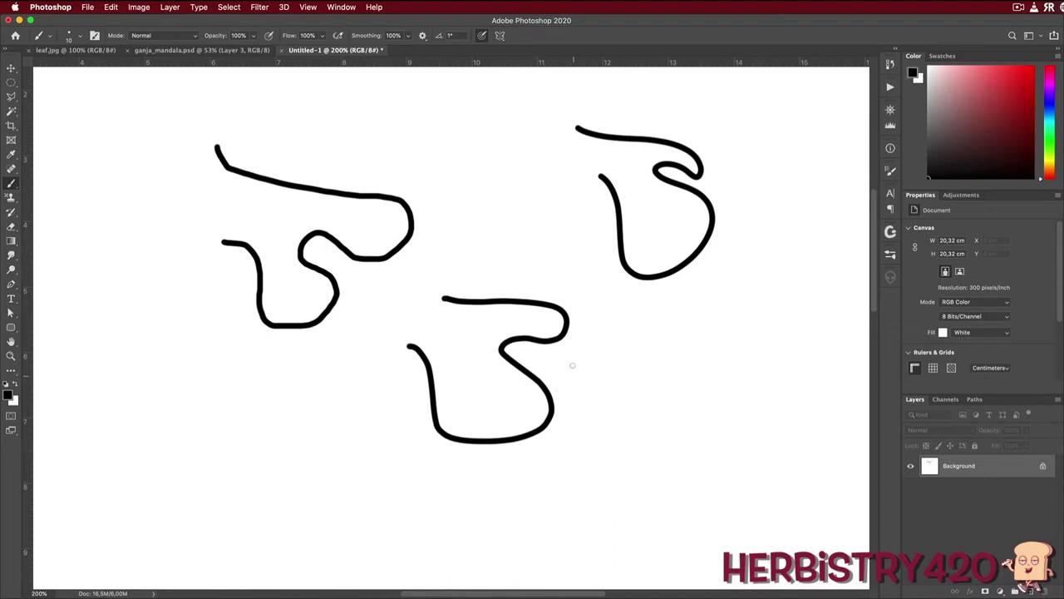
- Set the brush smoothing to 40%
left_click(389, 35)
type("40")
key("Return")
- Apply a Mandala paint symmetry with ten radial lines and scale it to about 133% so it nearly fills the canvas
left_click(499, 34)
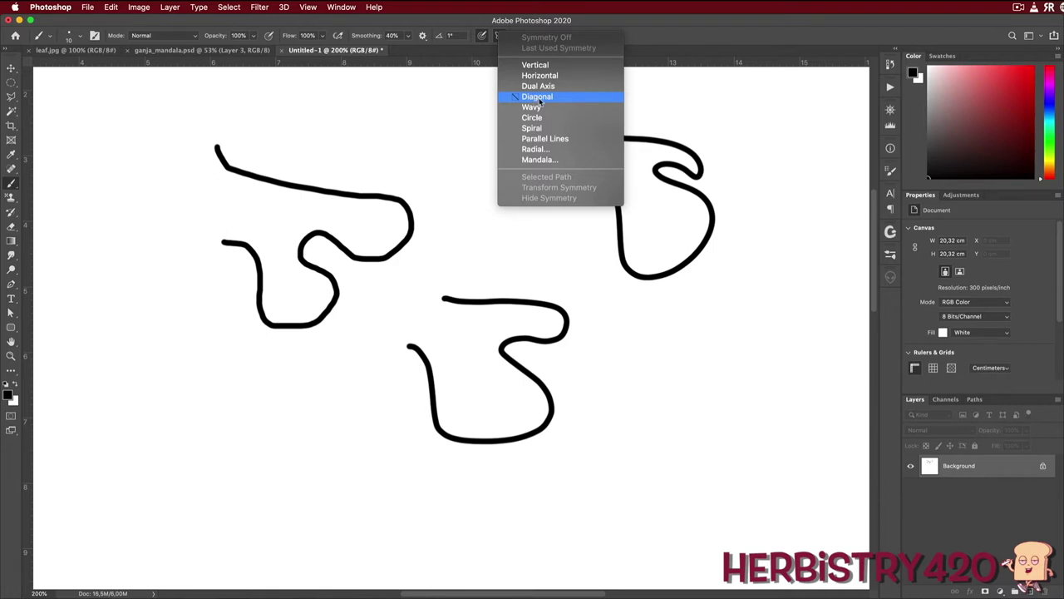
left_click(510, 159)
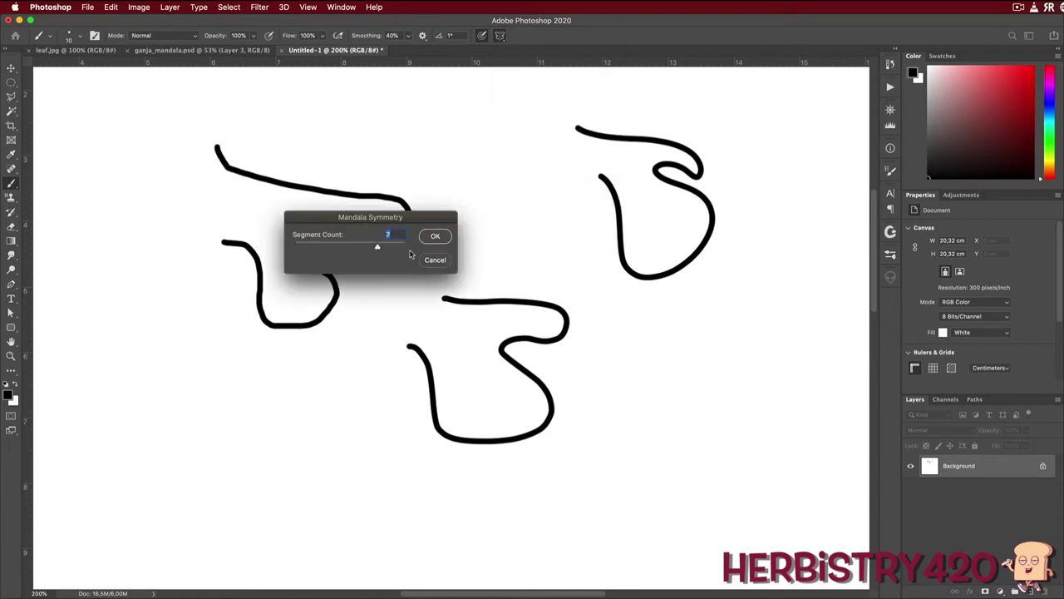
left_click(435, 237)
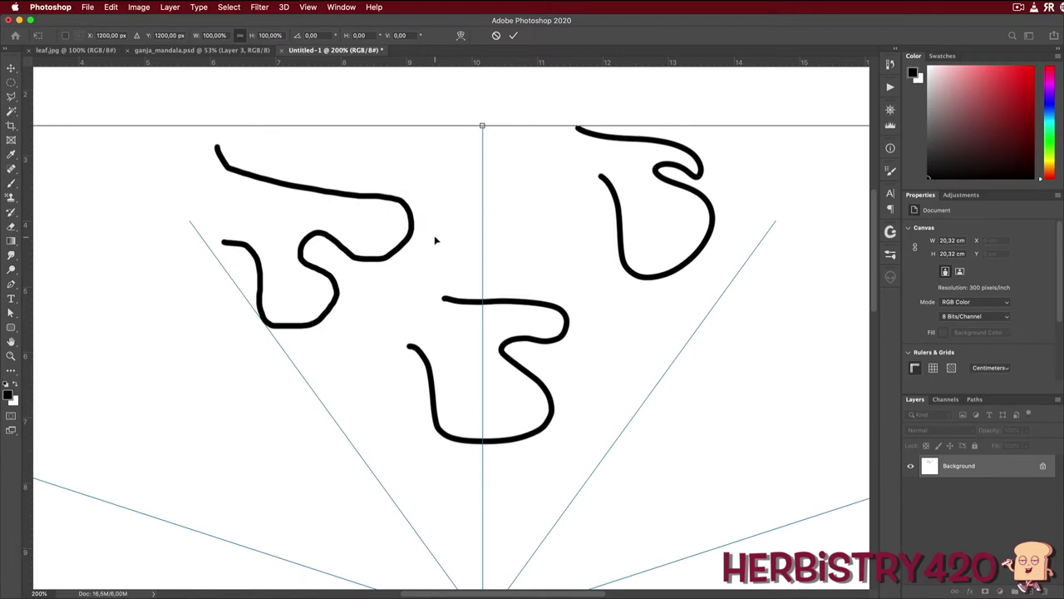
key("super+0")
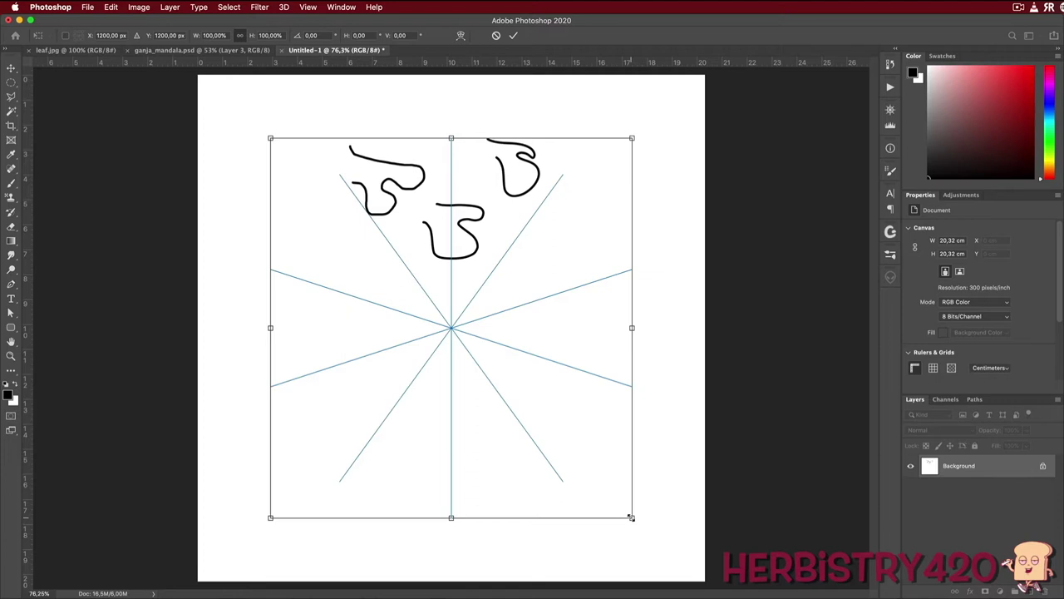
left_click_drag(631, 517, 702, 565)
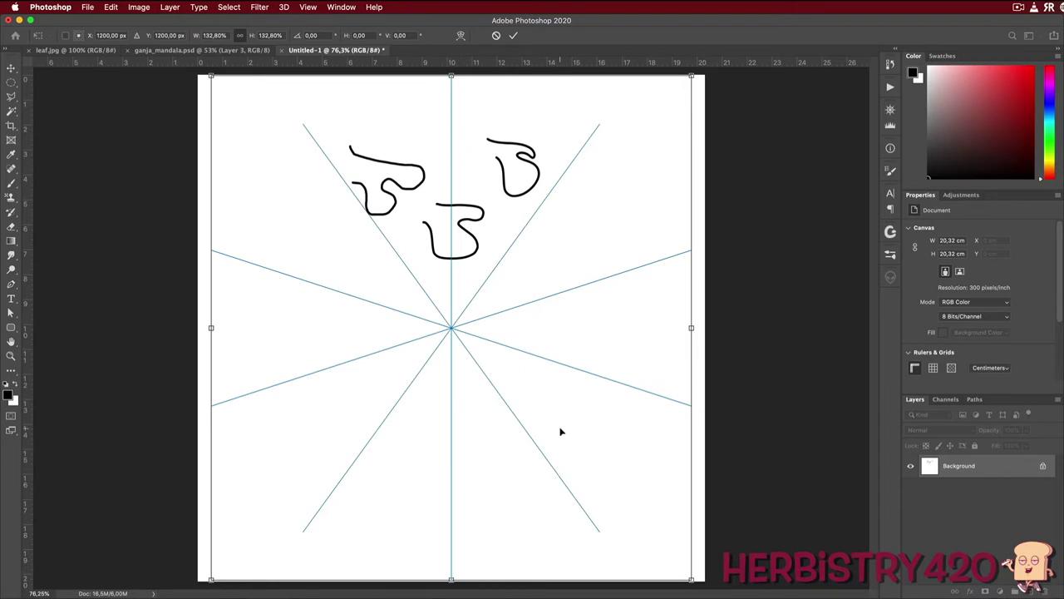
key("Return")
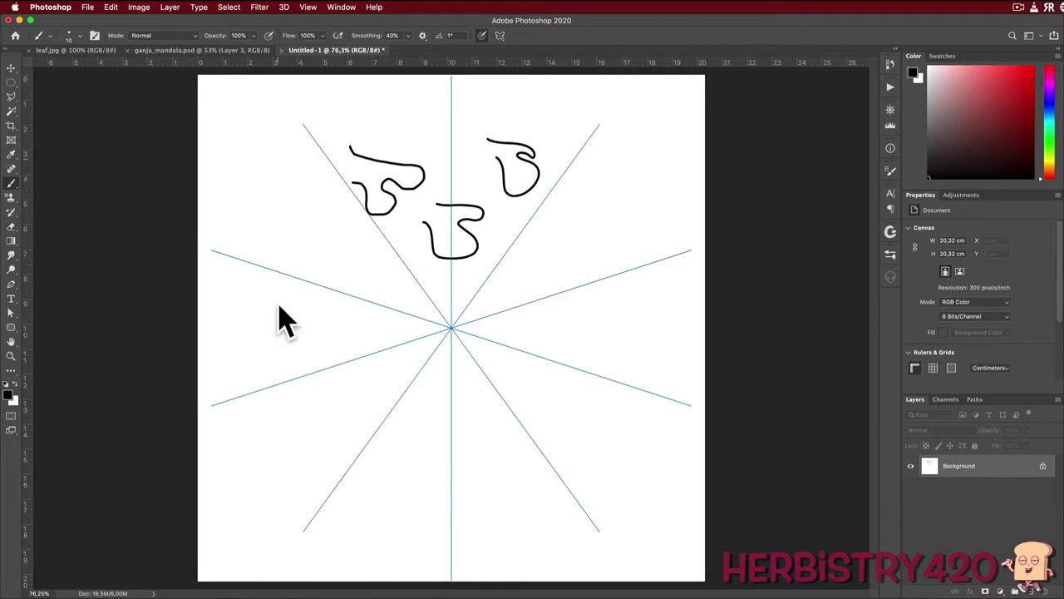
- Add an empty layer and fill the Background layer with white over the test squiggles, leaving the new layer active
left_click(1031, 589)
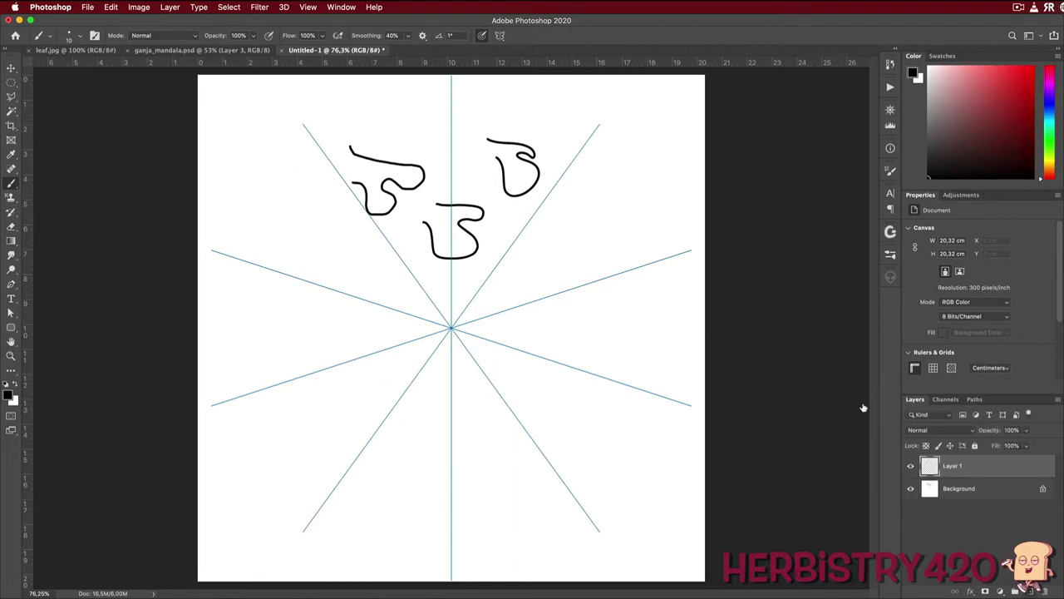
left_click(954, 492)
key("super+a")
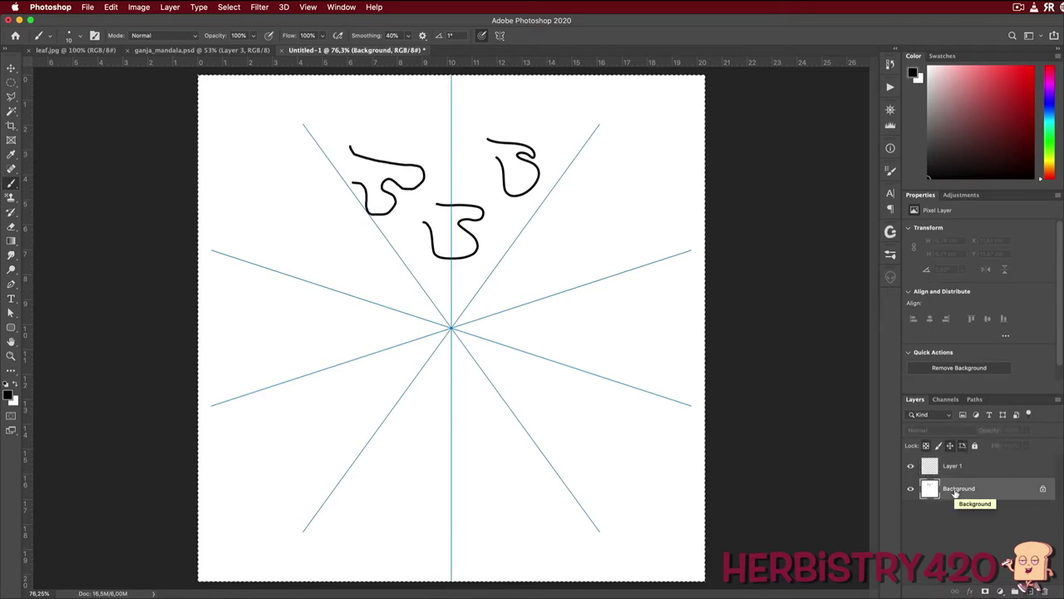
key("shift+BackSpace")
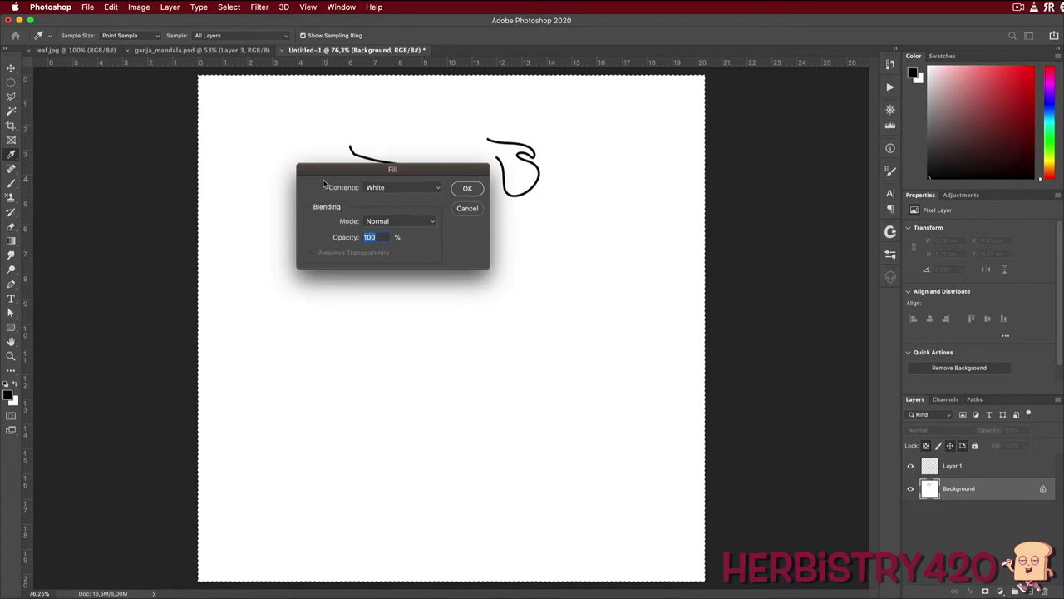
left_click(462, 188)
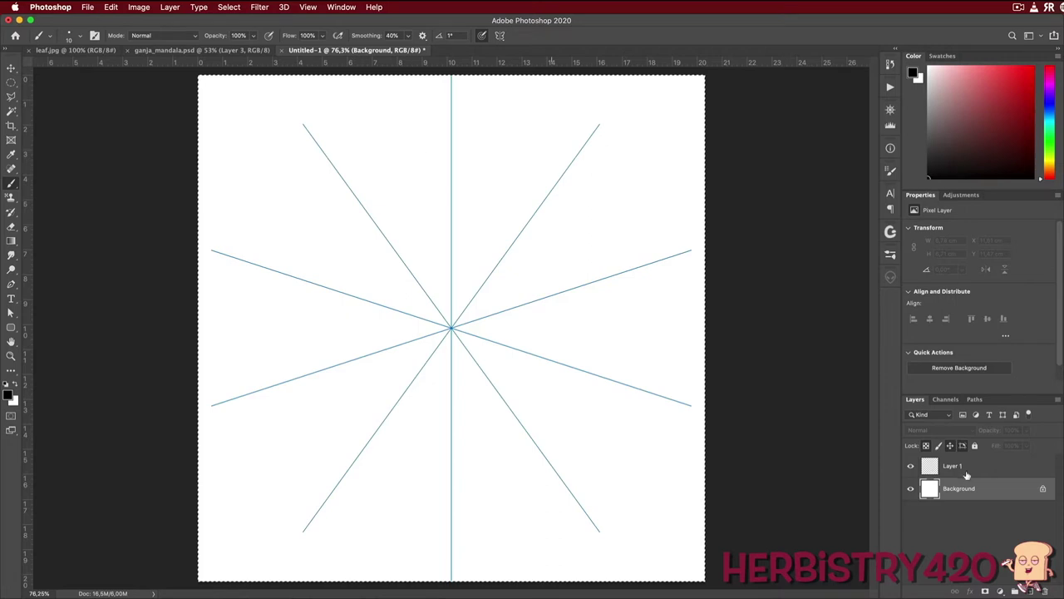
key("alt+bracketright")
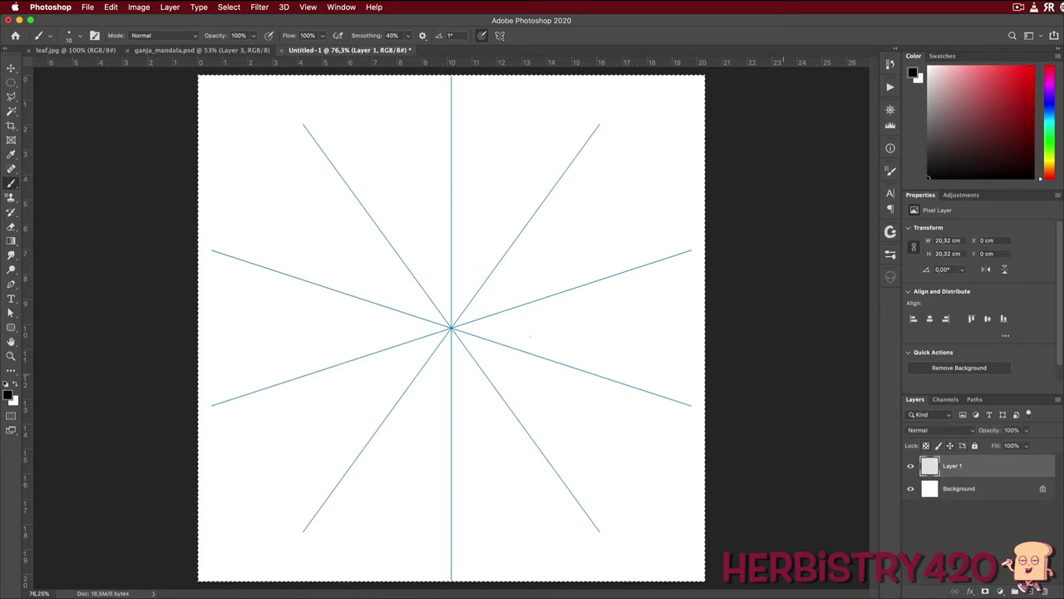
- In leaf.jpg, replace the old selection by selecting the white area with the Magic Wand and inverting it to the leaf
left_click(77, 50)
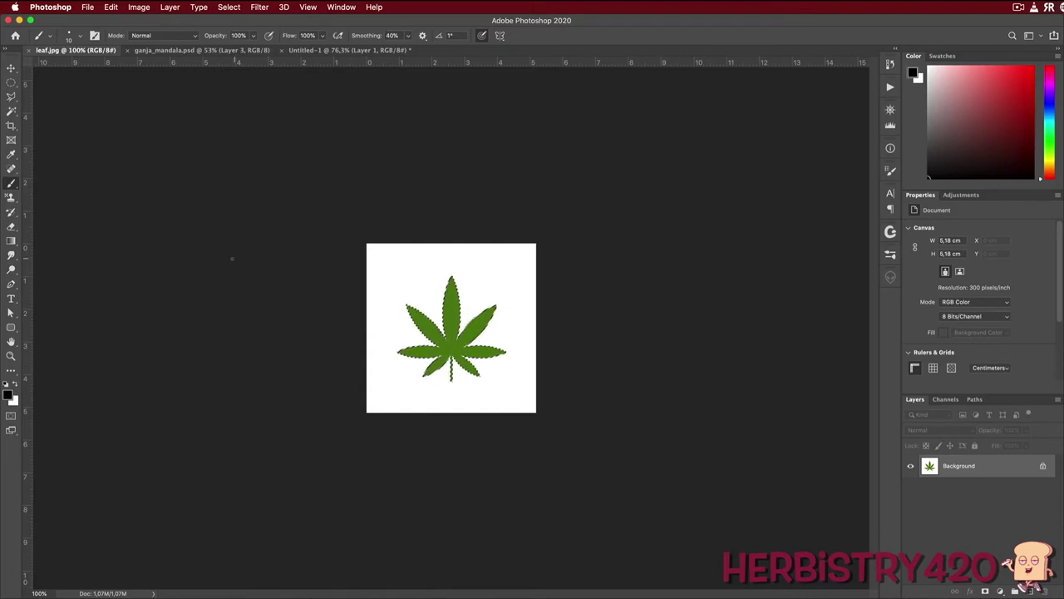
key("super+d")
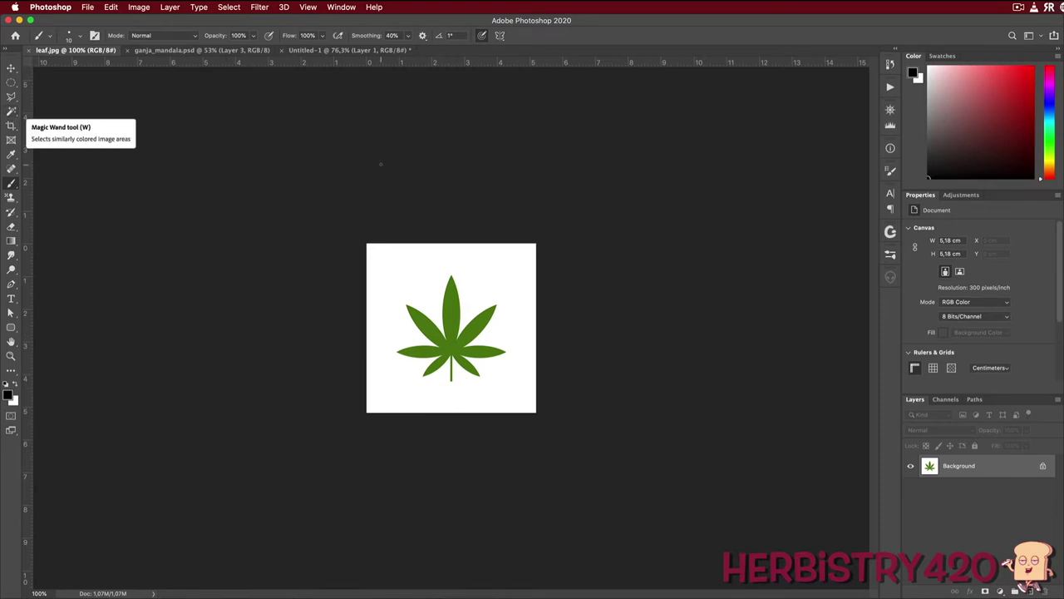
key("w")
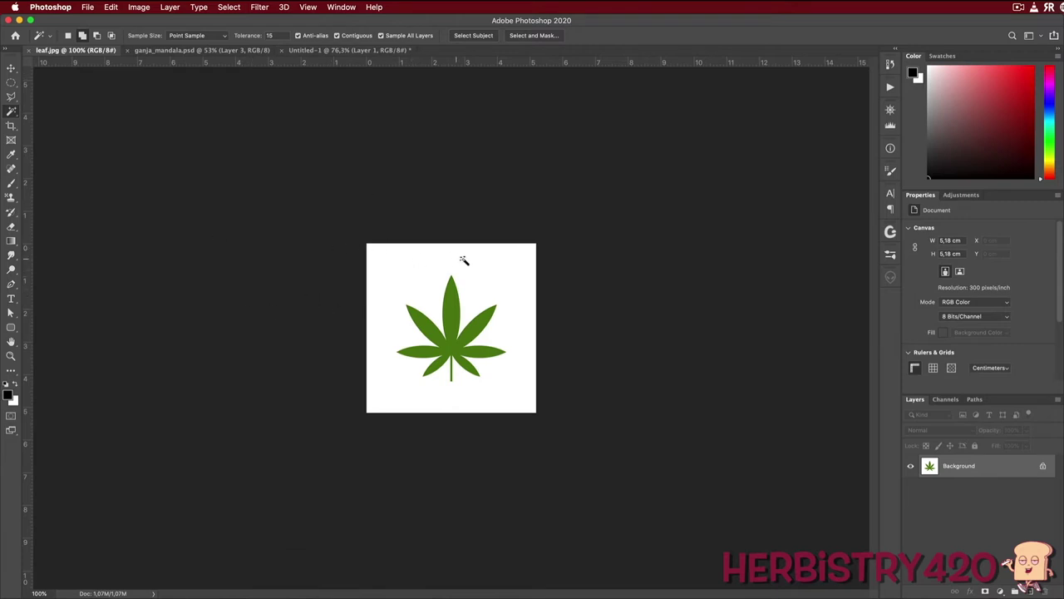
left_click(402, 270)
key("super+shift+i")
left_click(229, 7)
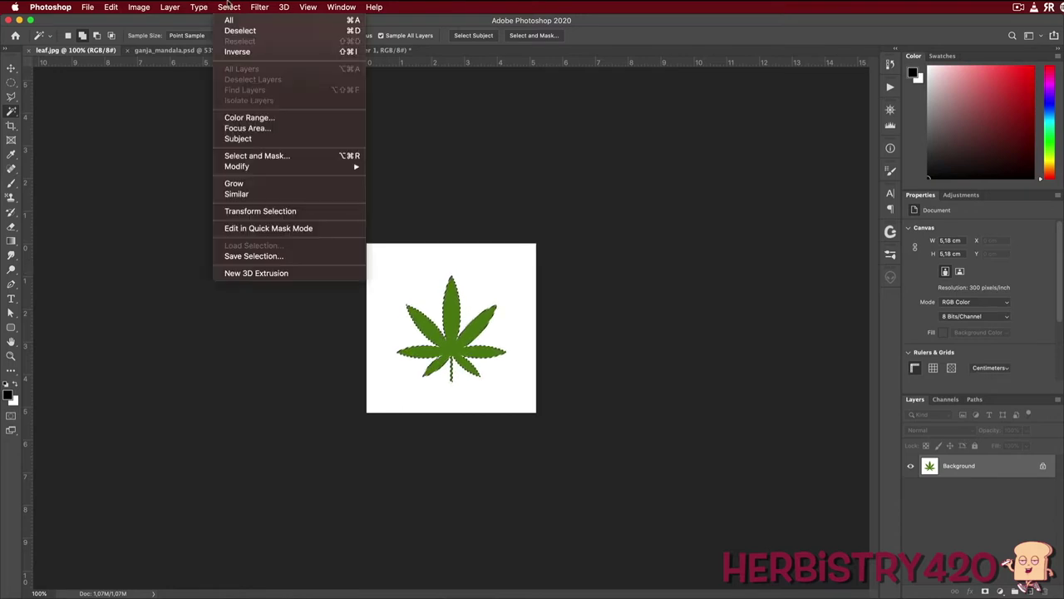
left_click(227, 53)
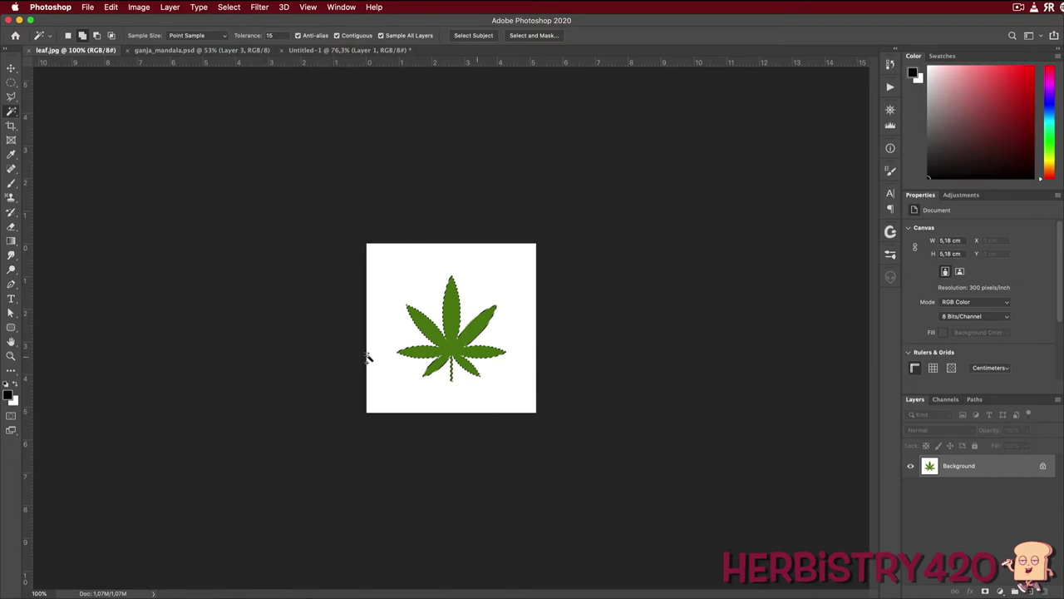
- Copy the selected leaf and paste it into the centre of the Untitled-1 document on Layer 1
key("super+c")
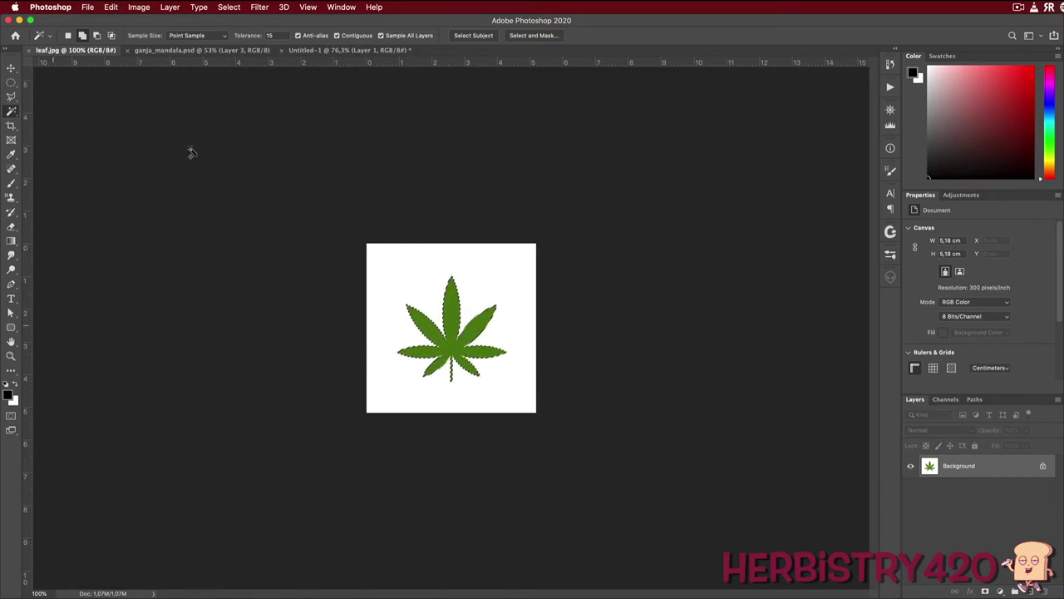
left_click(334, 50)
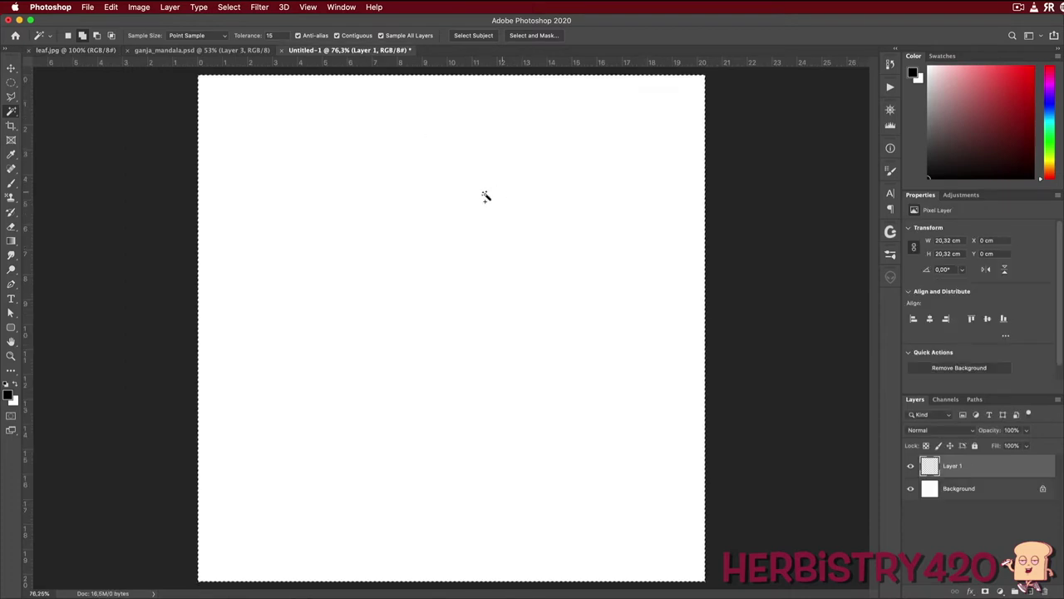
key("super+v")
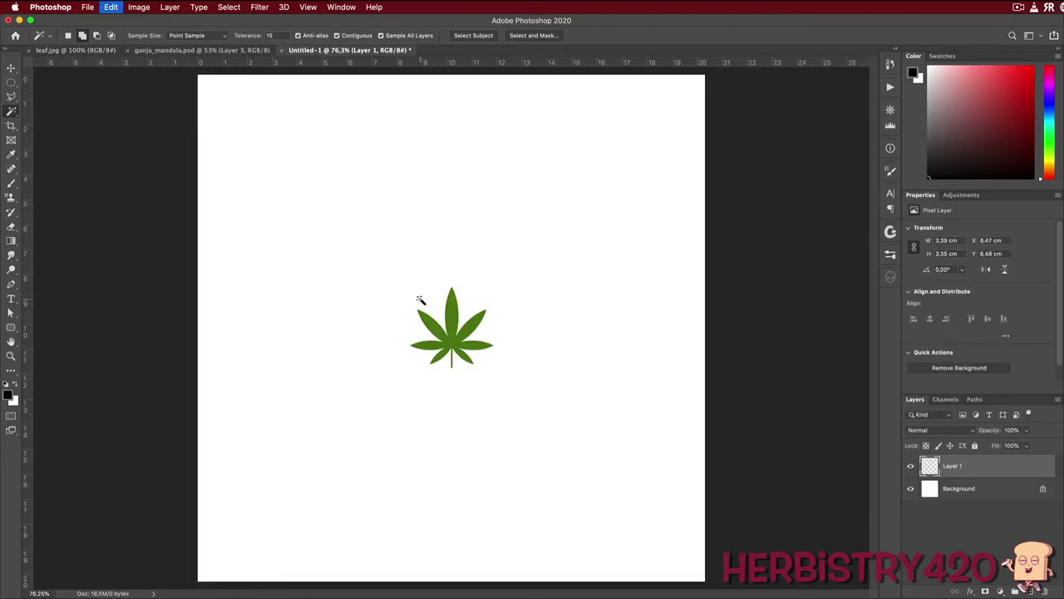
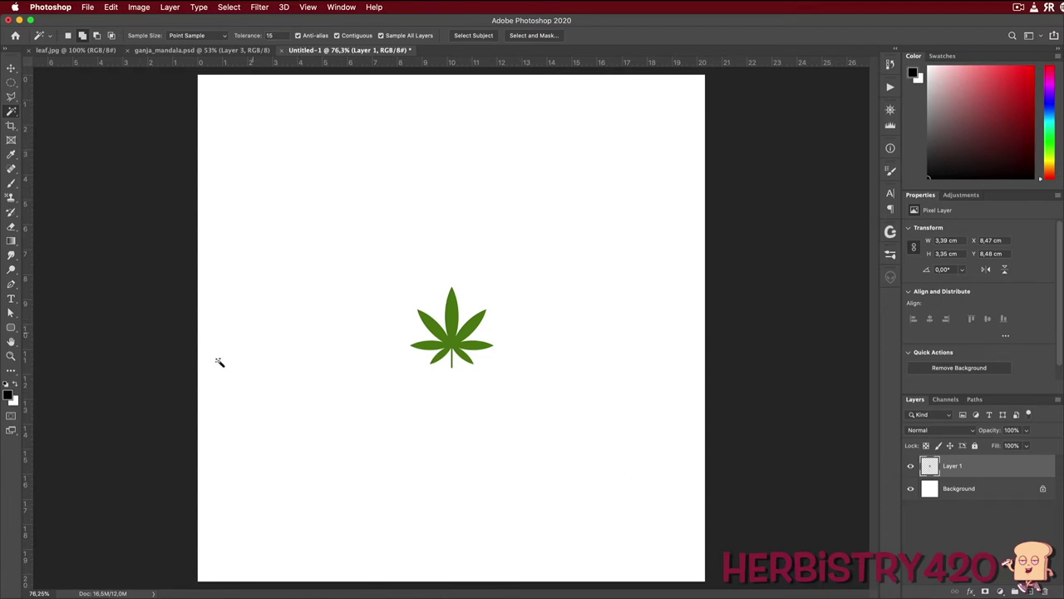
- Scale the pasted leaf to about 66% around the mandala's centre and return to the Brush tool
key("b")
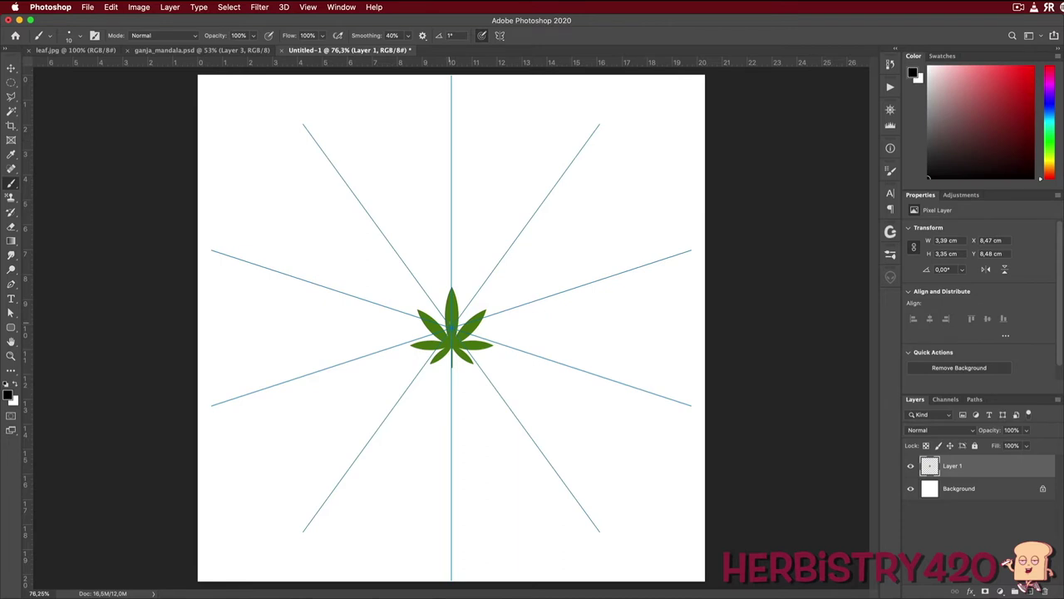
key("ctrl+t")
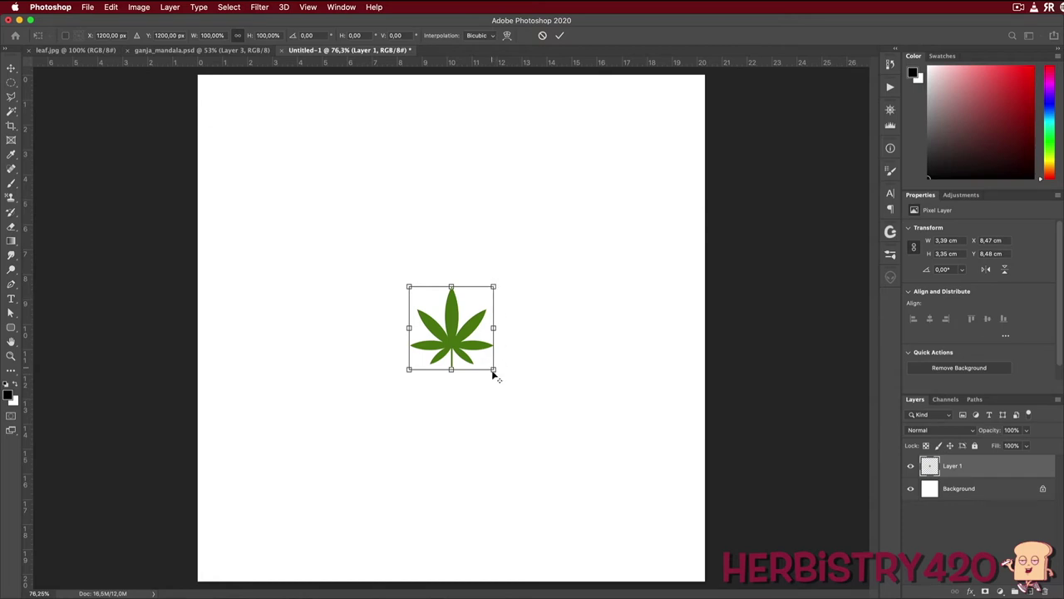
left_click_drag(492, 368, 479, 355)
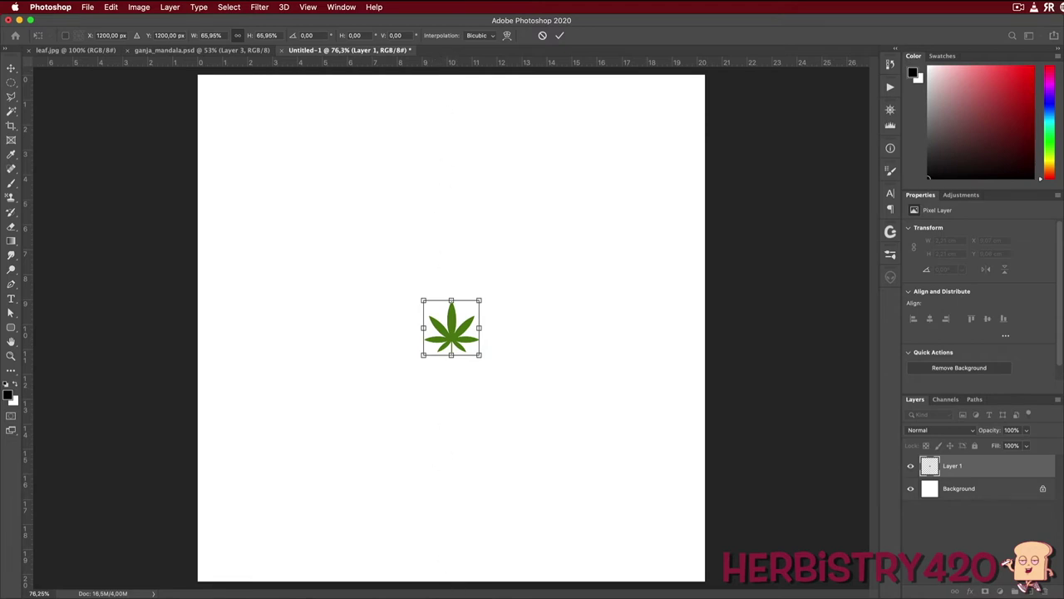
key("Return")
key("b")
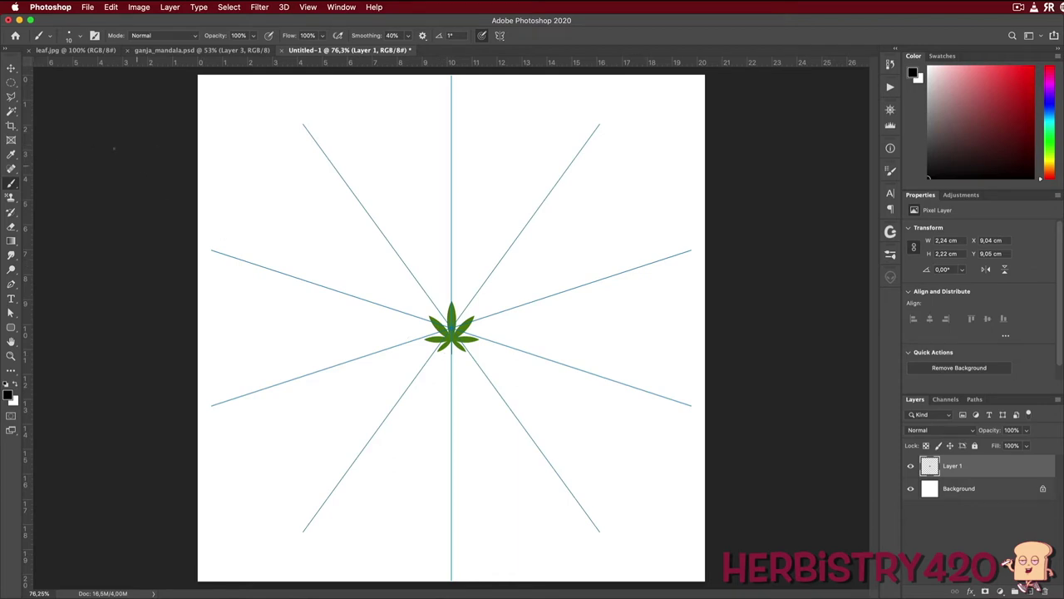
- Move the leaf straight up along the vertical symmetry axis to about Y 1,68 cm and return to the Brush tool
left_click(11, 69)
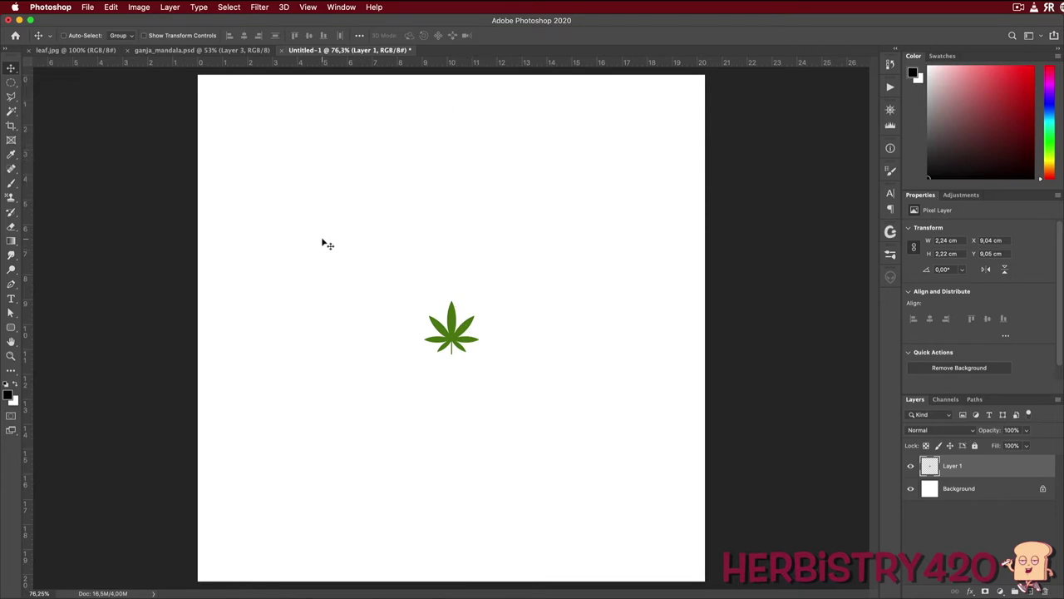
key("b")
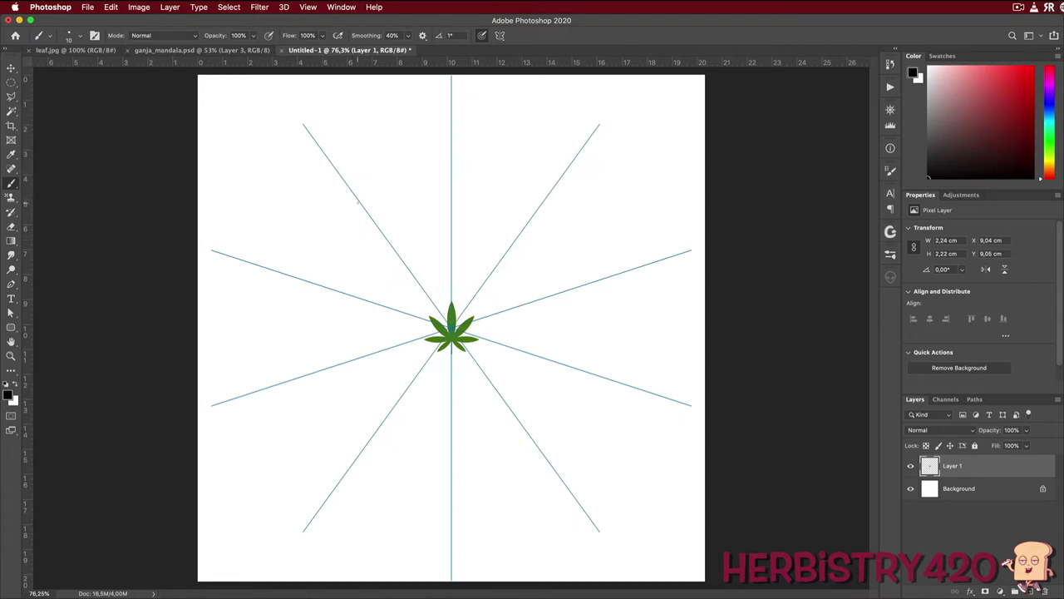
left_click(12, 67)
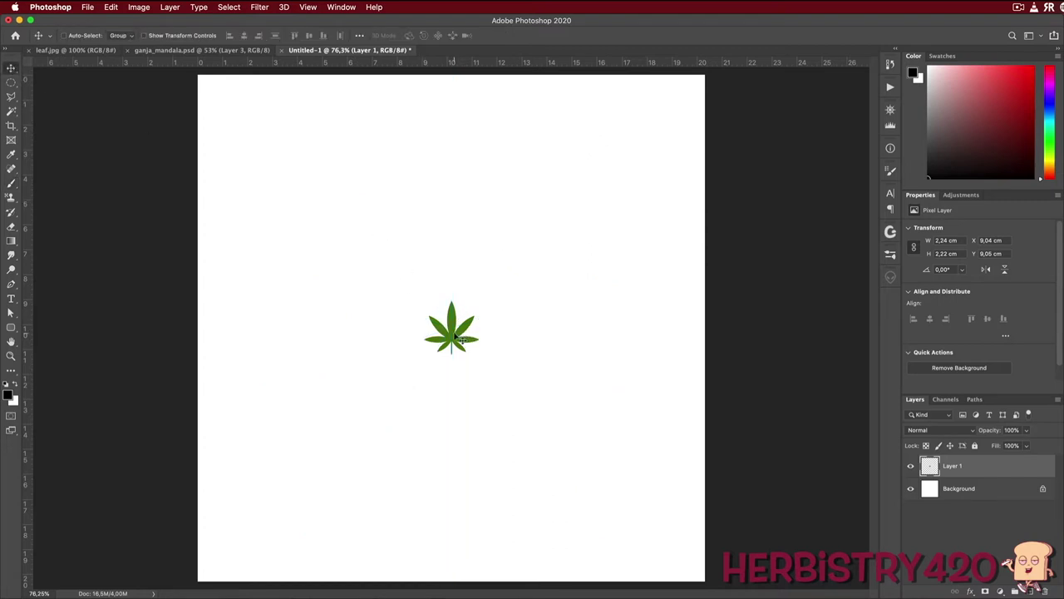
left_click_drag(460, 339, 455, 151)
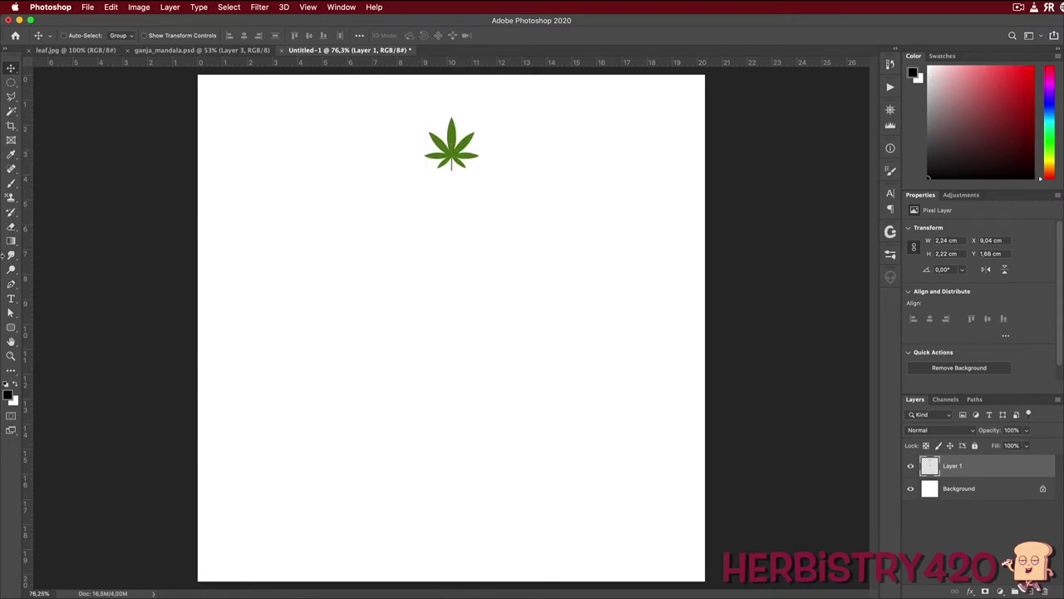
key("b")
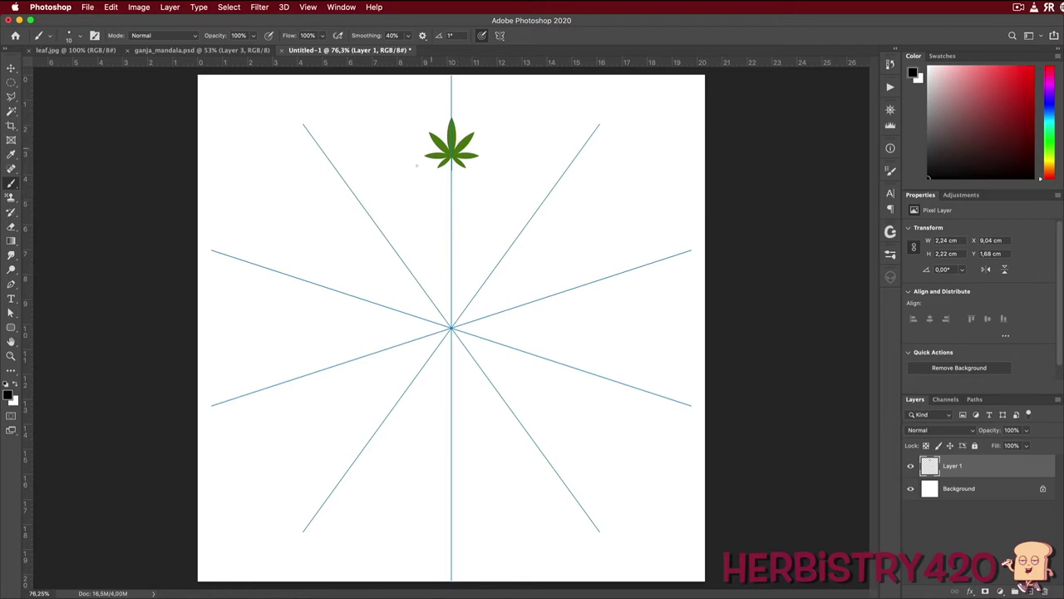
left_click(308, 7)
mouse_move(335, 221)
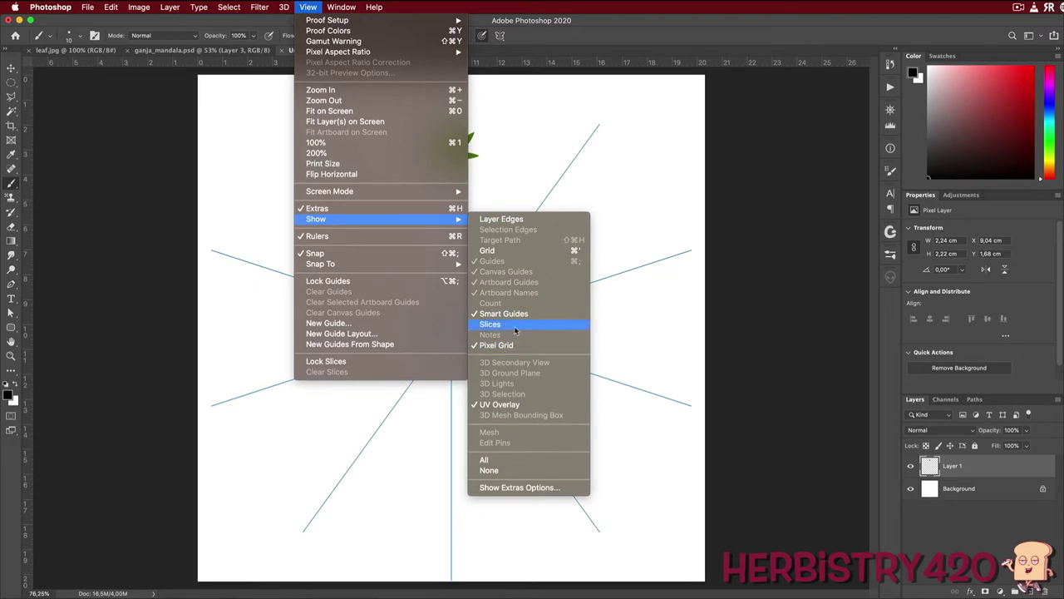
left_click(358, 112)
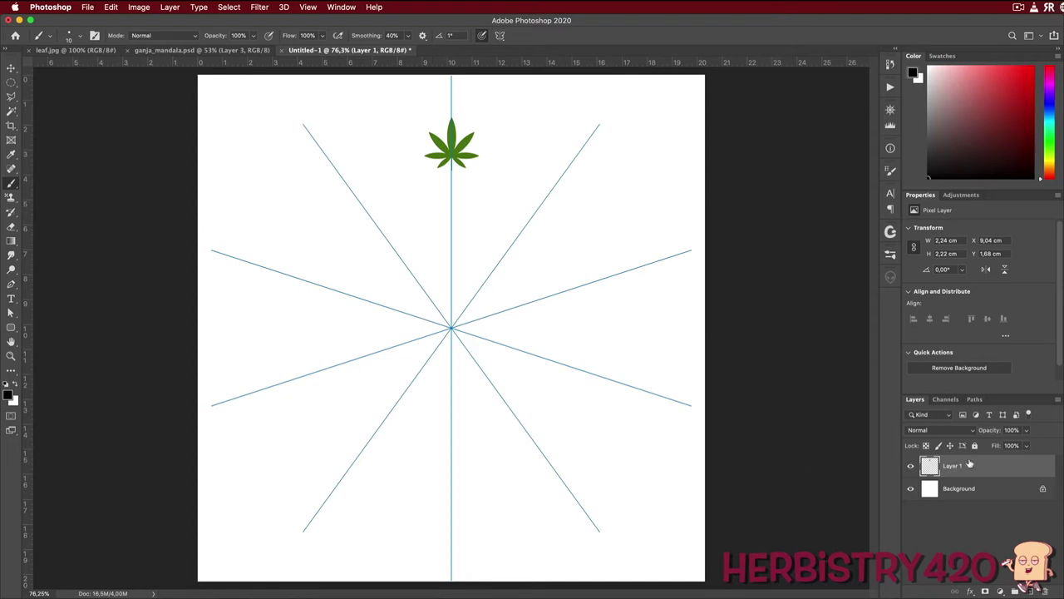
- Rename the layer holding the pasted leaf as leaf
double_click(953, 466)
type("leaf")
key("Return")
- Add an empty layer above the leaf layer and name it mandala
left_click(1030, 591)
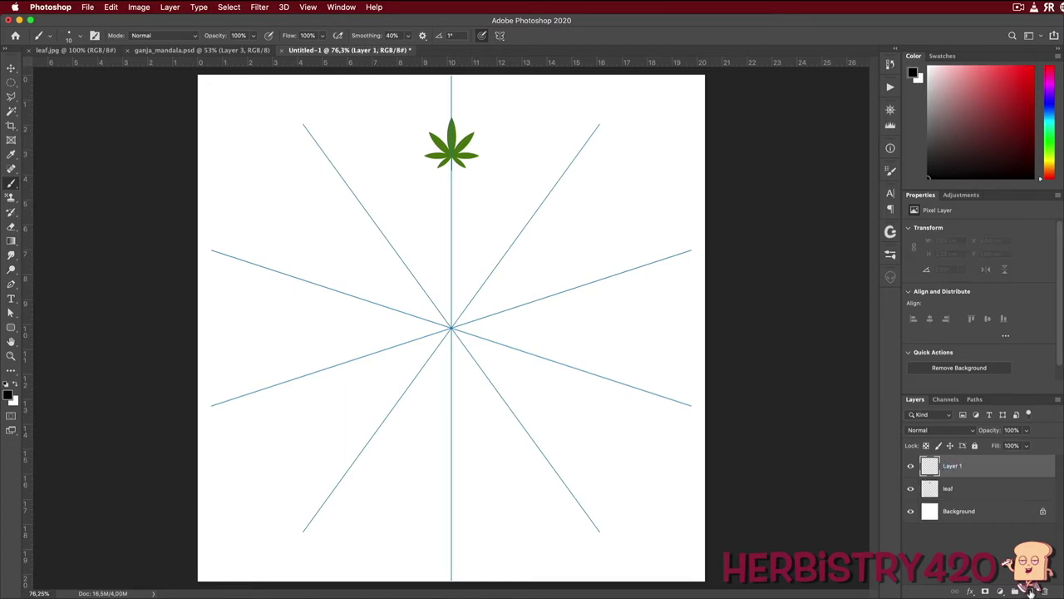
left_click(170, 7)
mouse_move(274, 22)
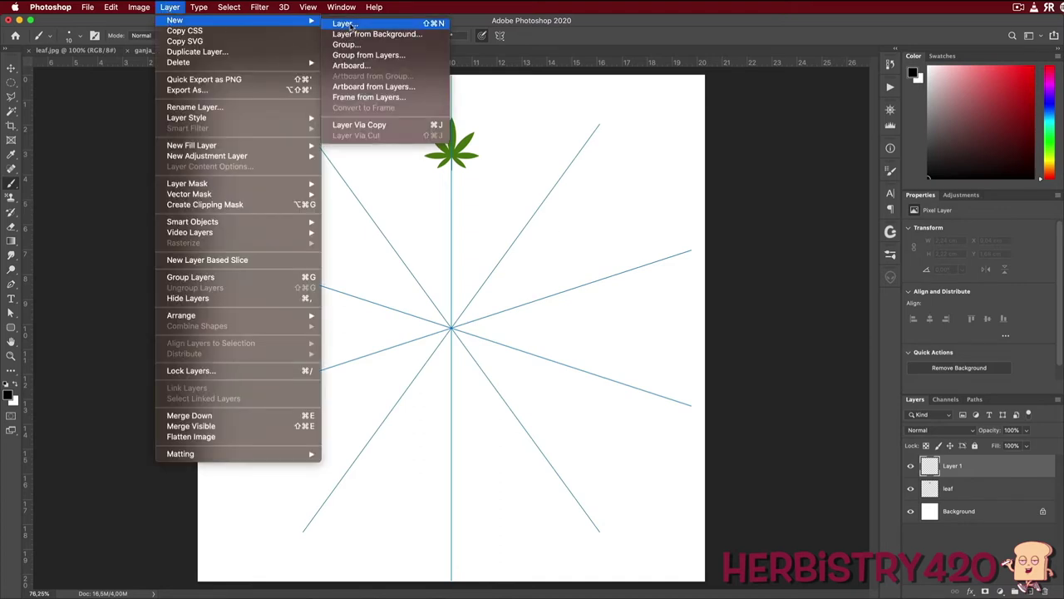
left_click(237, 7)
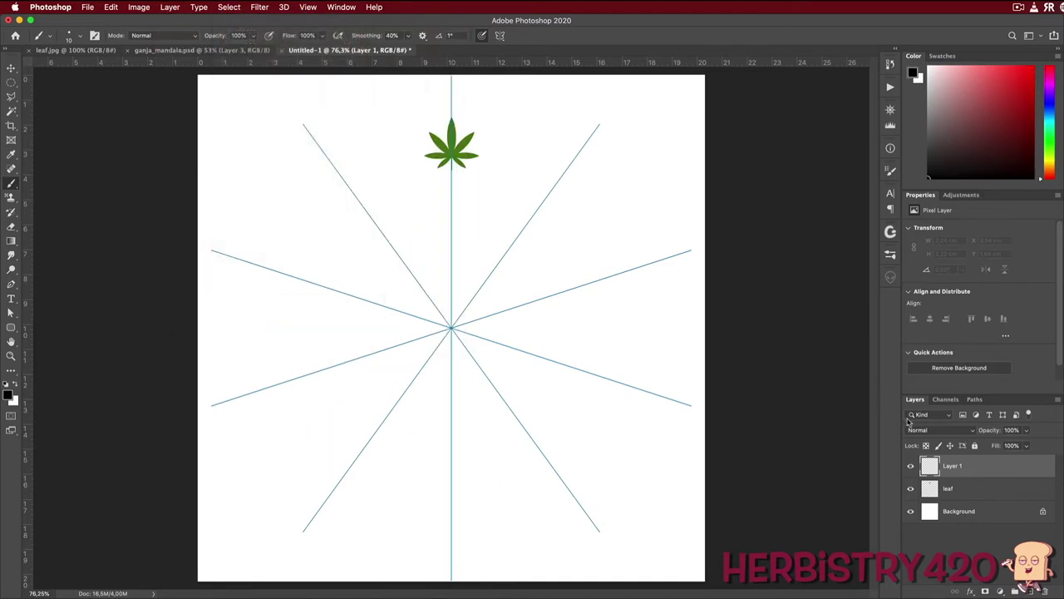
double_click(952, 466)
type("mandala")
key("Return")
- Examine at 300% zoom how the leaf lines up with the vertical symmetry axis, comparing it with the guides shown and hidden
key("super+plus")
key("super+plus")
key("super+plus")
key("super+plus")
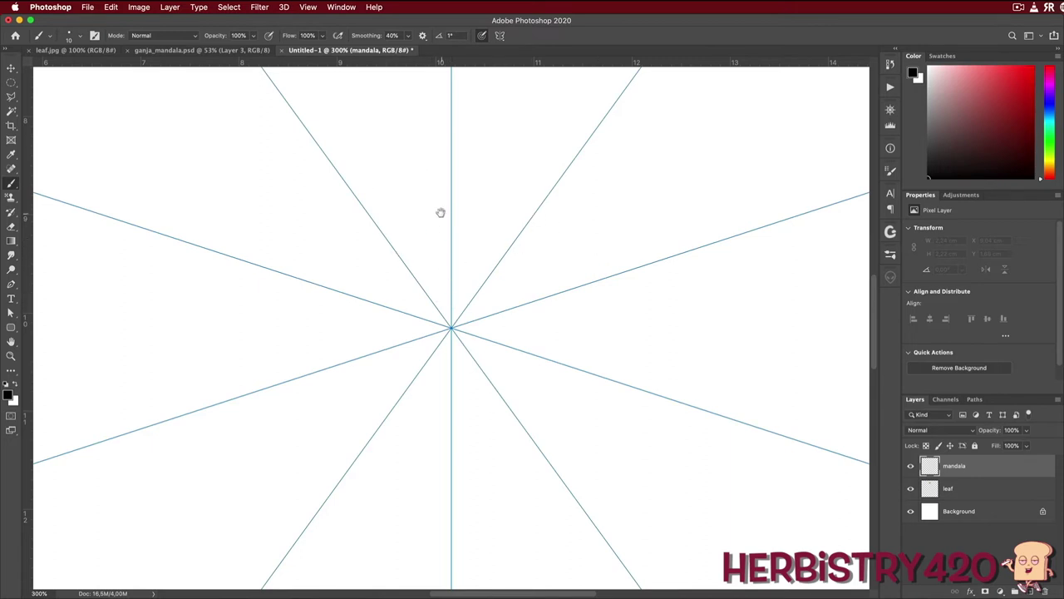
left_click_drag(428, 174, 535, 423)
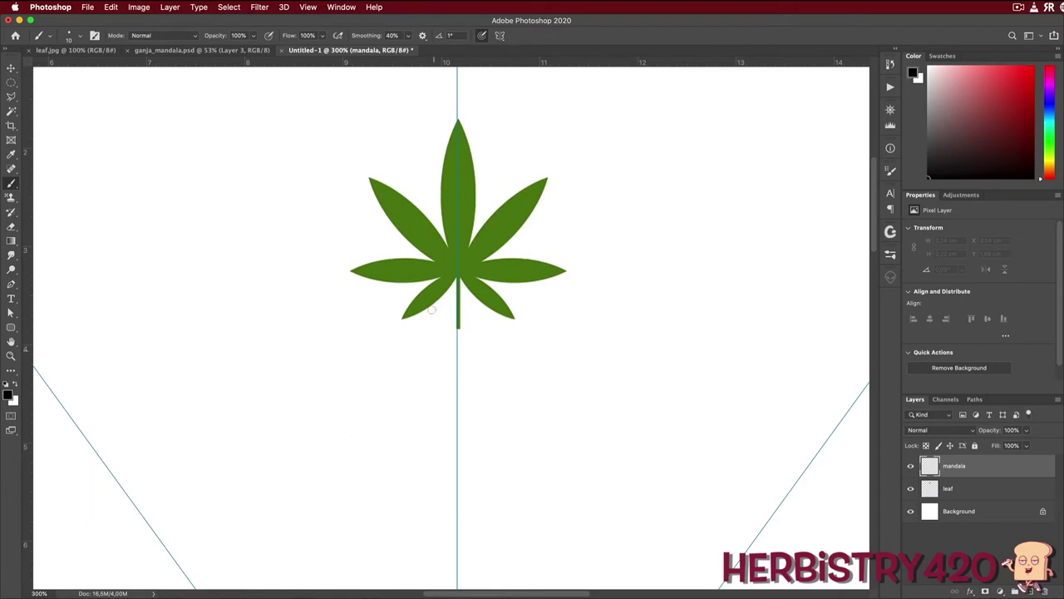
left_click(11, 67)
key("super+h")
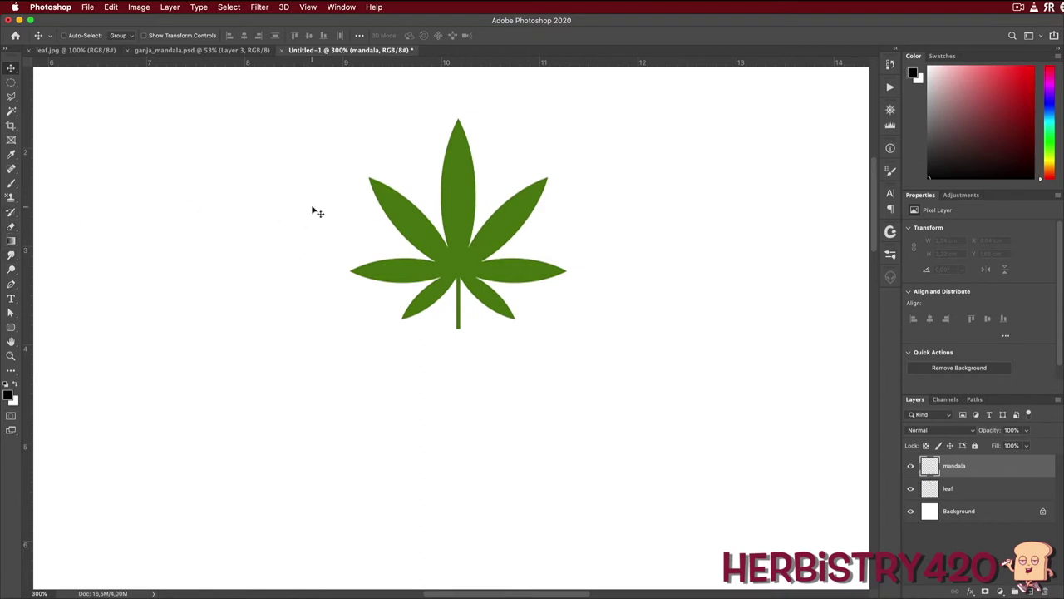
key("b")
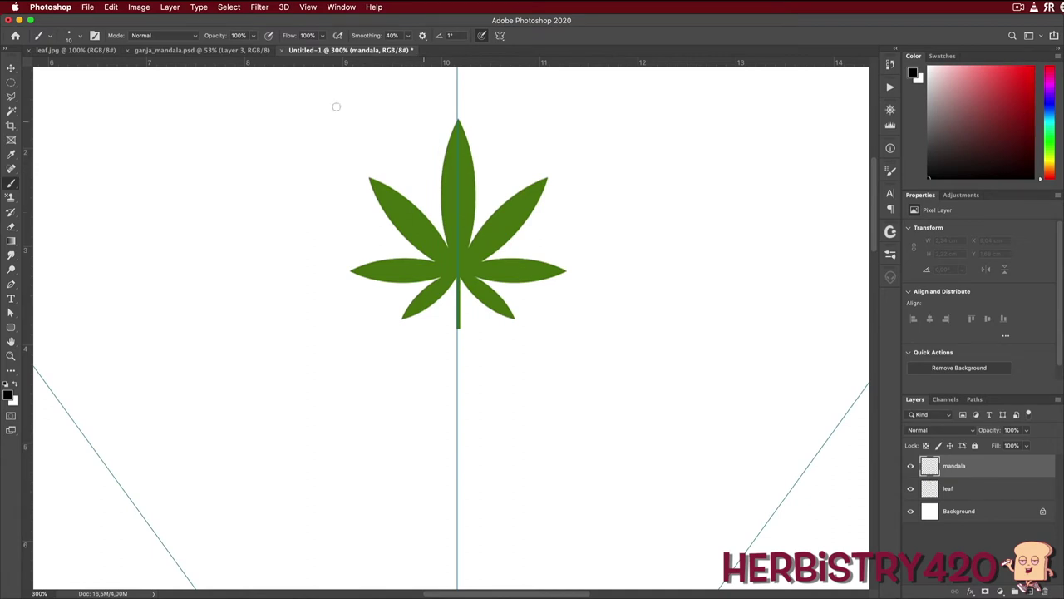
left_click(12, 68)
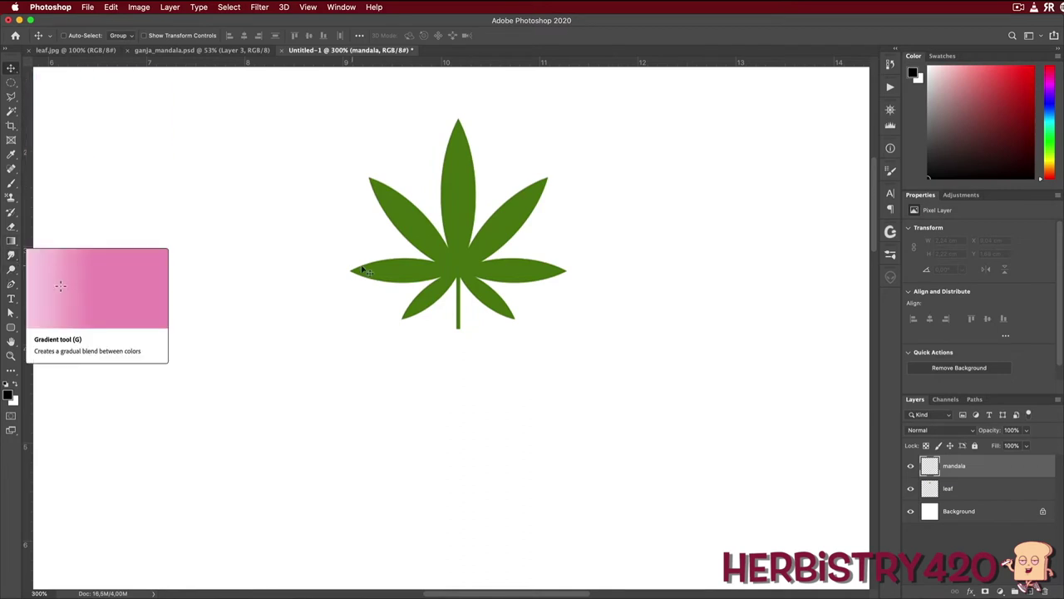
key("b")
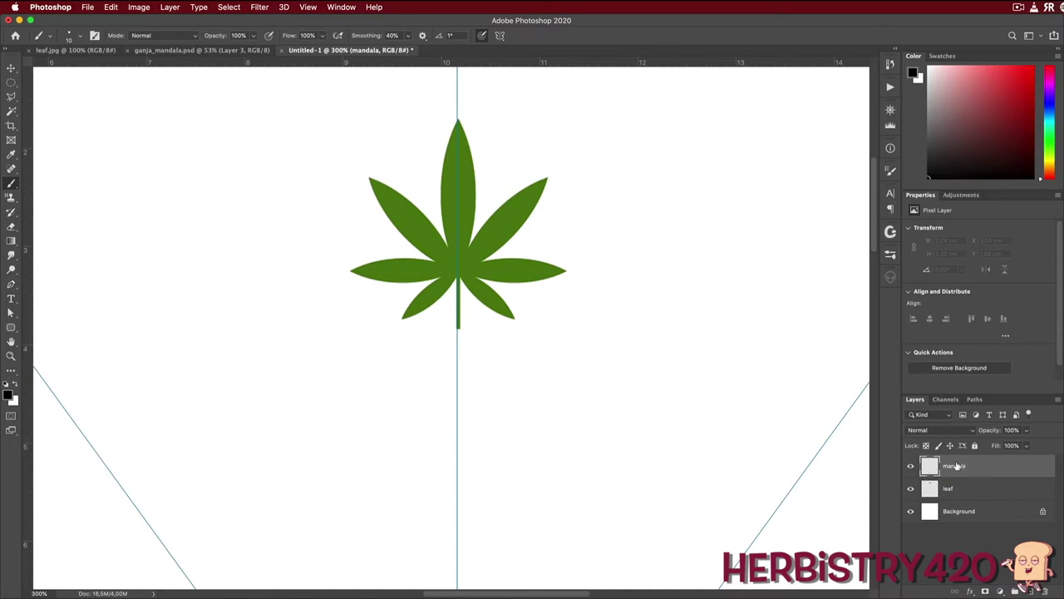
- Replace the empty mandala layer by deleting it and creating a new layer named Mandala above the leaf layer
left_click(1044, 588)
left_click(745, 231)
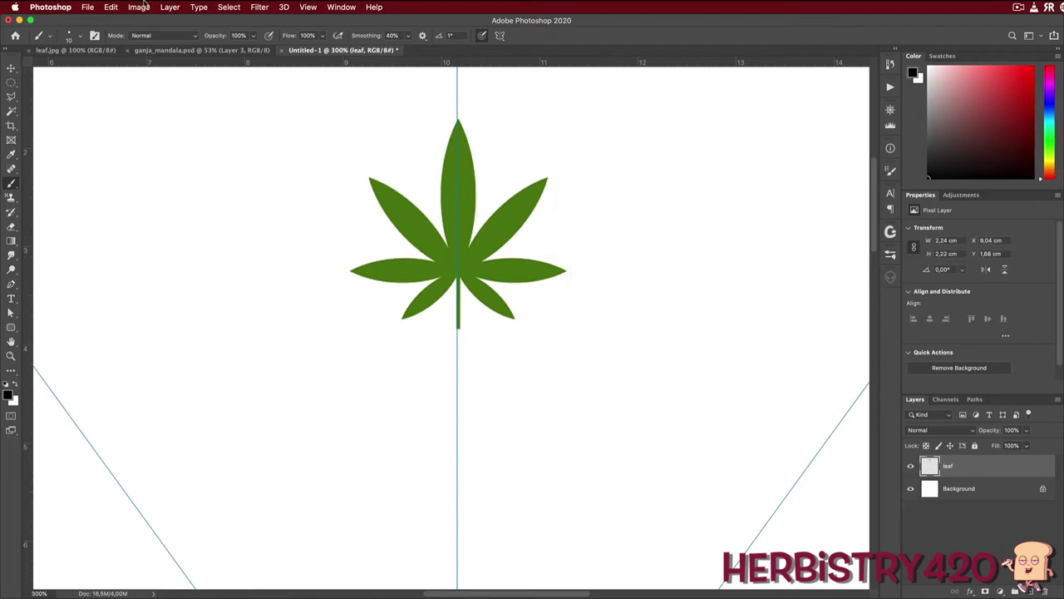
left_click(171, 7)
mouse_move(181, 21)
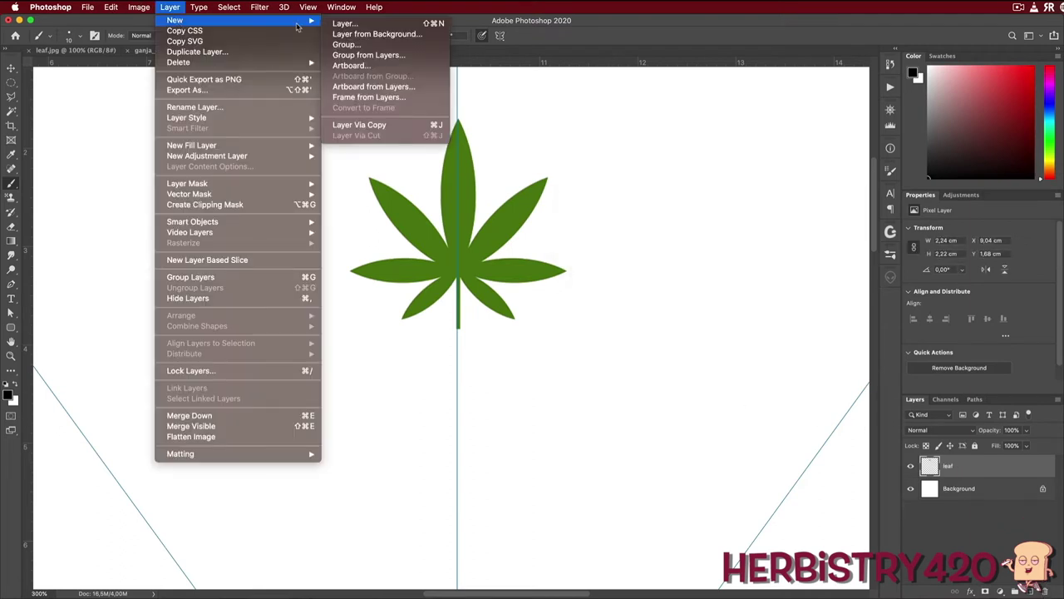
left_click(344, 23)
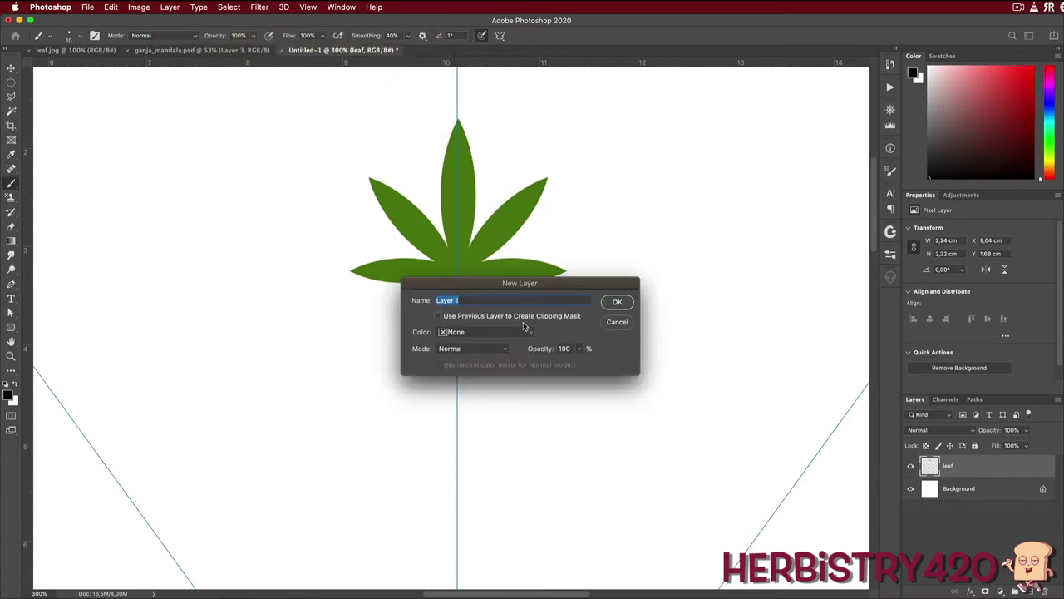
type("Mandala")
key("Return")
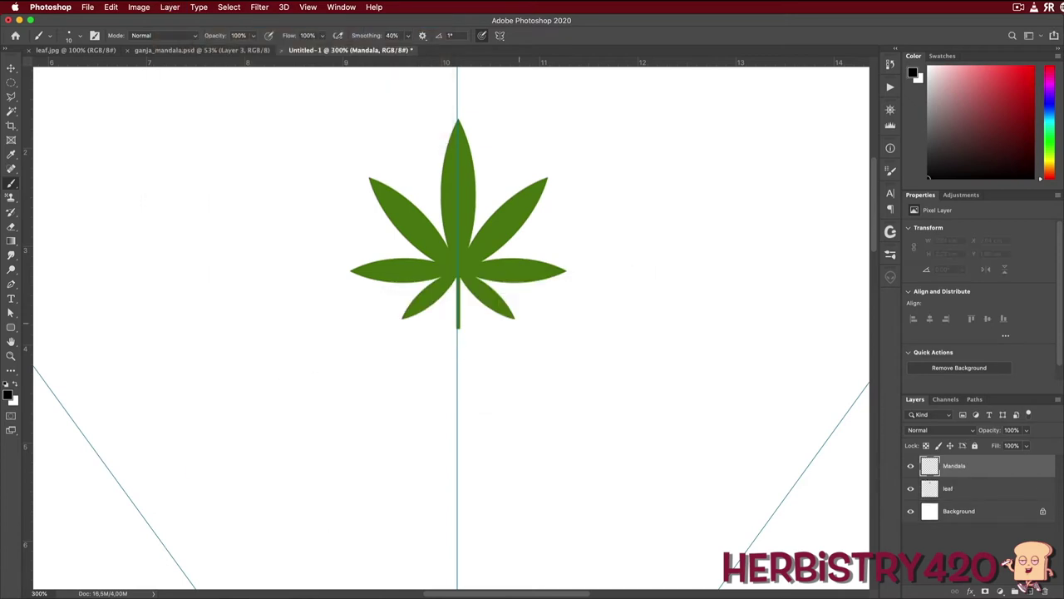
- Nudge the leaf one pixel to the left to X 9,03 cm so it centres on the symmetry axis
left_click(946, 492)
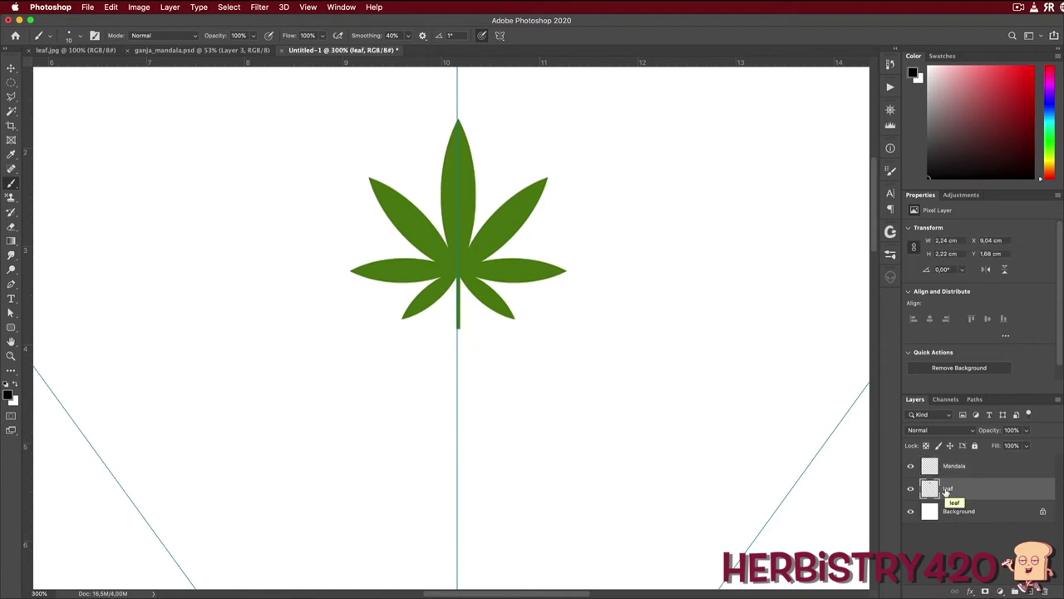
key("v")
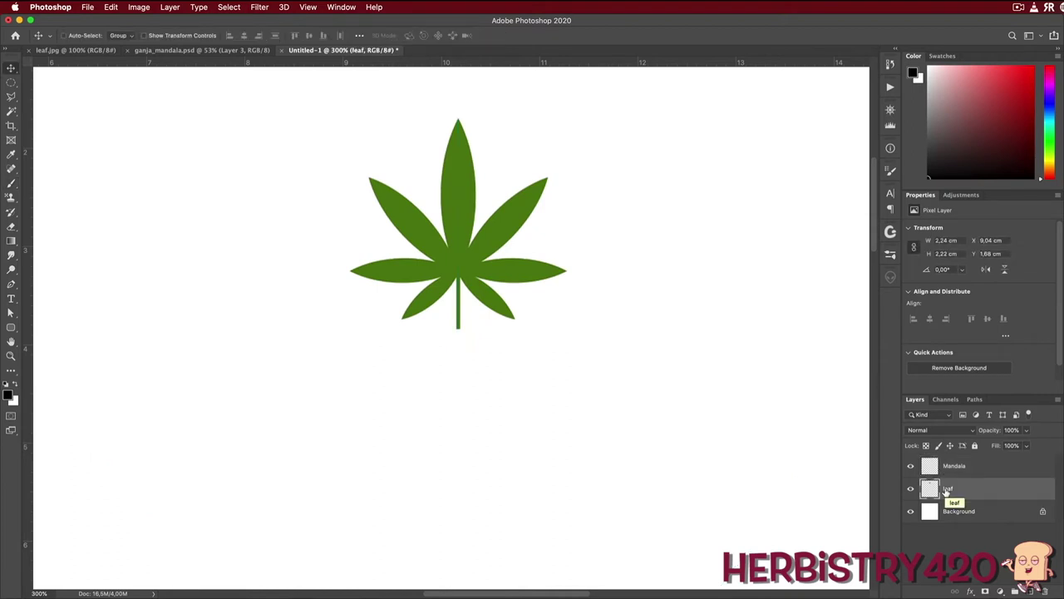
key("Left")
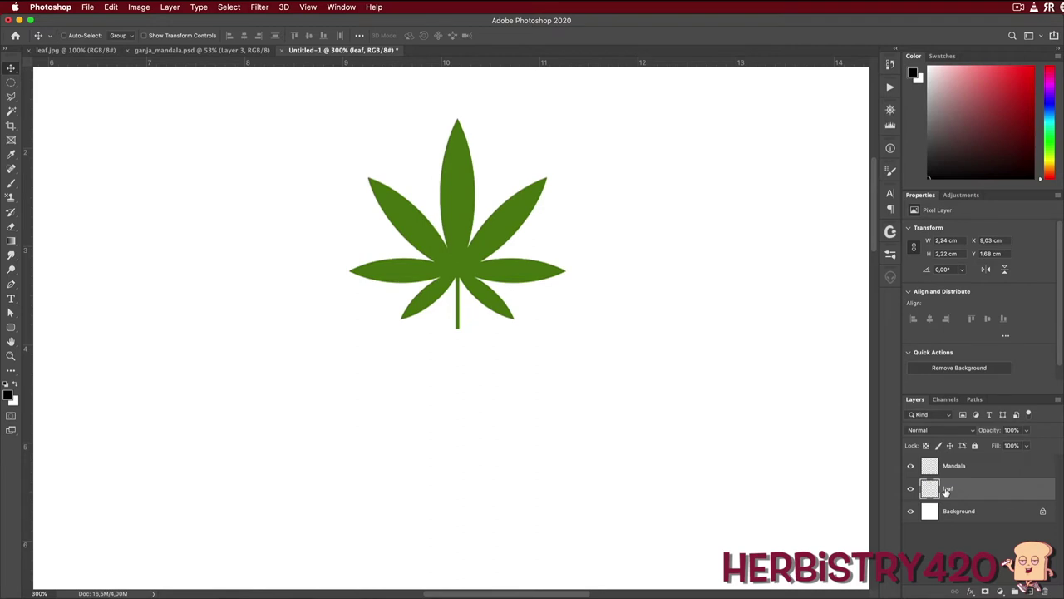
key("b")
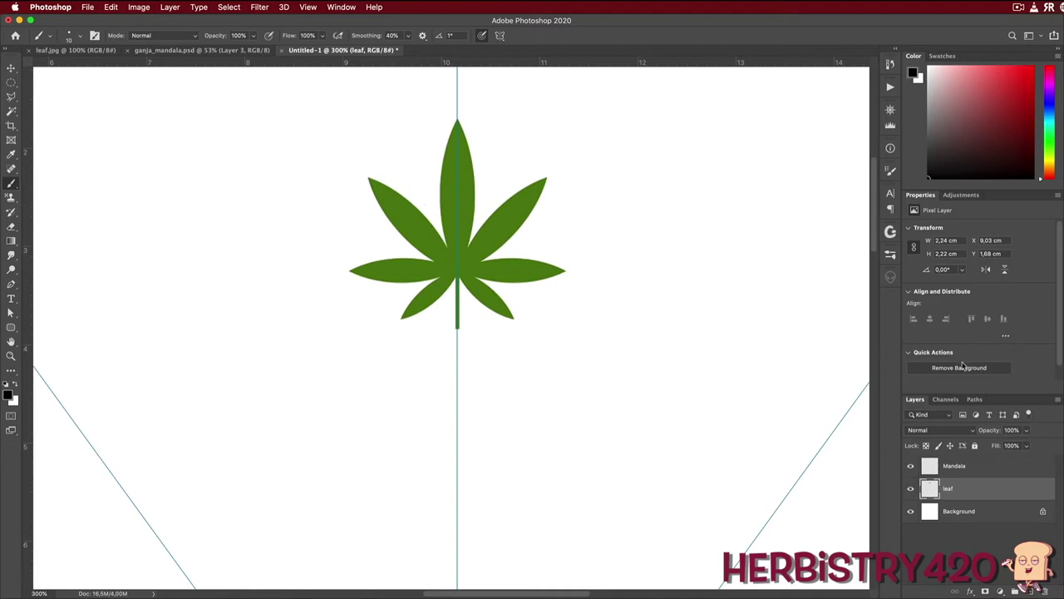
- On the Mandala layer, trace the outlines of the central leaflet and the upper side leaflets with the black 10 px brush
left_click(982, 462)
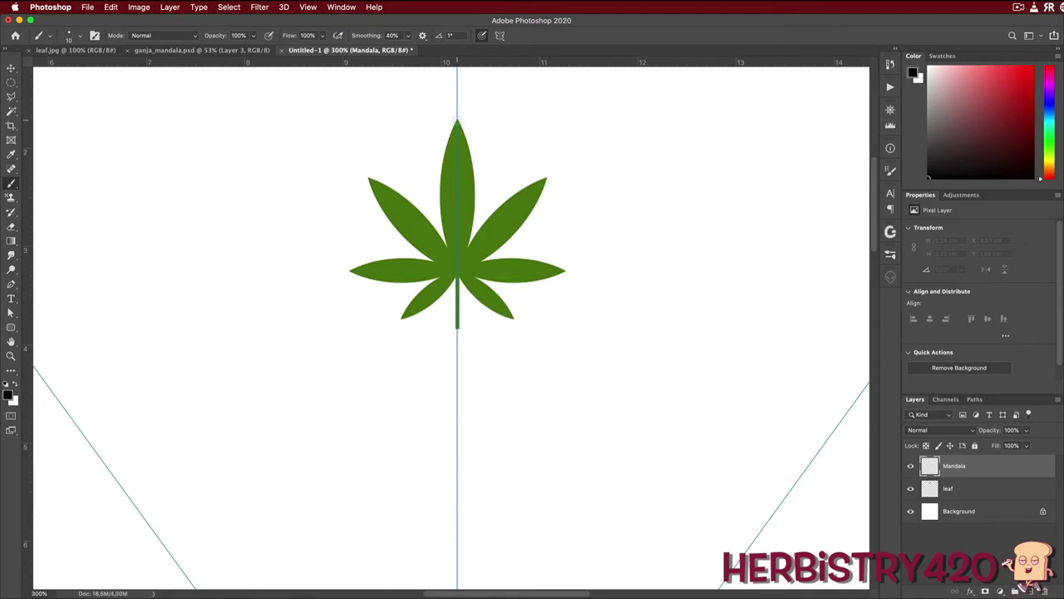
left_click(457, 119)
mouse_move(456, 119)
left_mouse_down()
mouse_move(477, 192)
mouse_move(467, 255)
left_mouse_up()
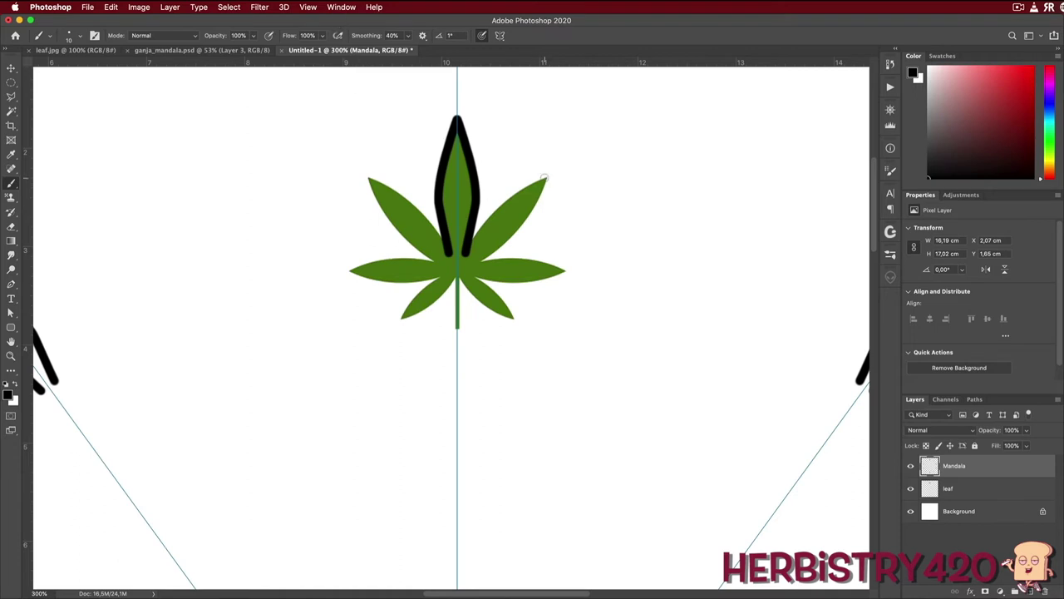
left_click_drag(545, 177, 463, 247)
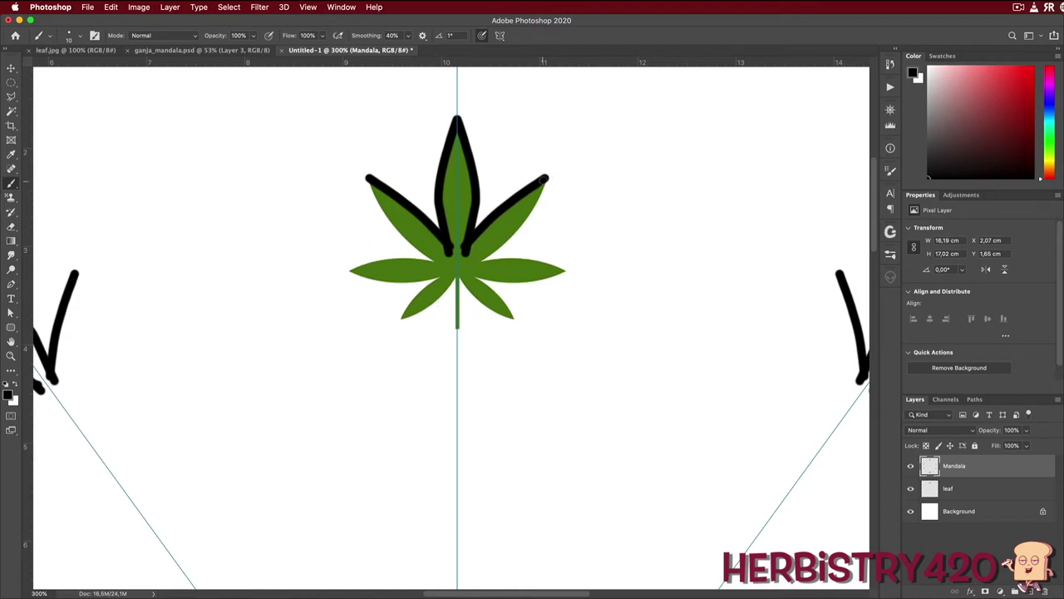
mouse_move(545, 177)
left_mouse_down()
mouse_move(509, 237)
mouse_move(456, 287)
left_mouse_up()
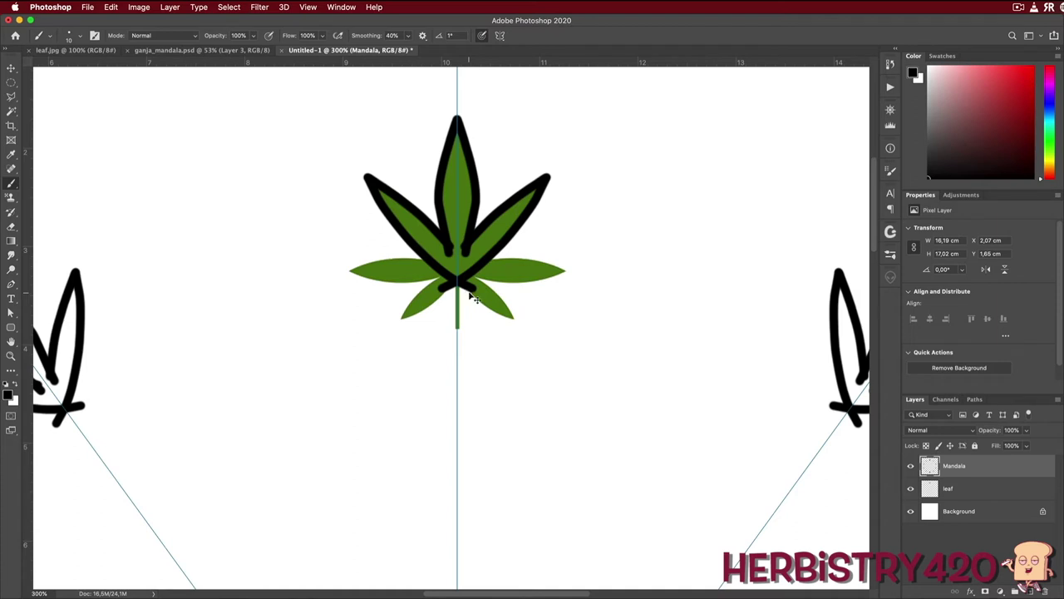
key("super+z")
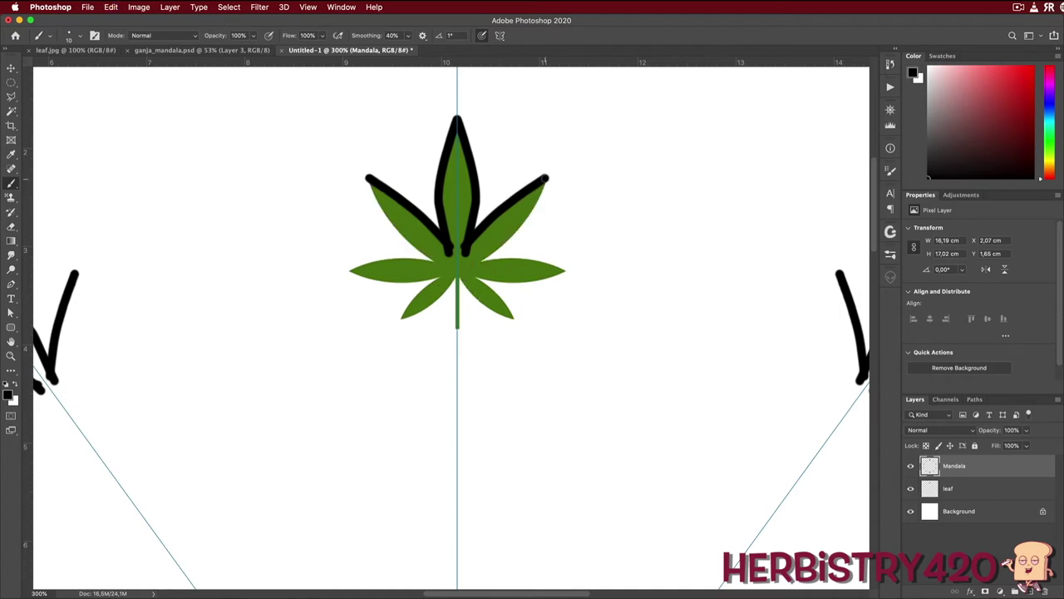
mouse_move(545, 178)
left_mouse_down()
mouse_move(513, 234)
mouse_move(479, 261)
left_mouse_up()
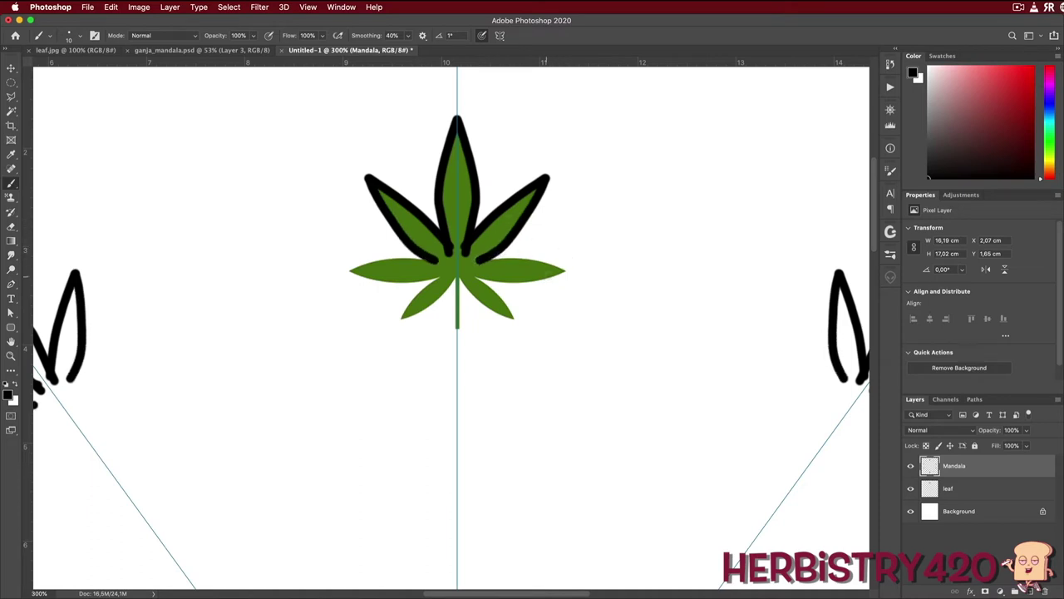
- Trace the outlines of the horizontal leaflets and the small lower leaflets in black, joining them at the leaf's centre
left_click_drag(565, 270, 474, 260)
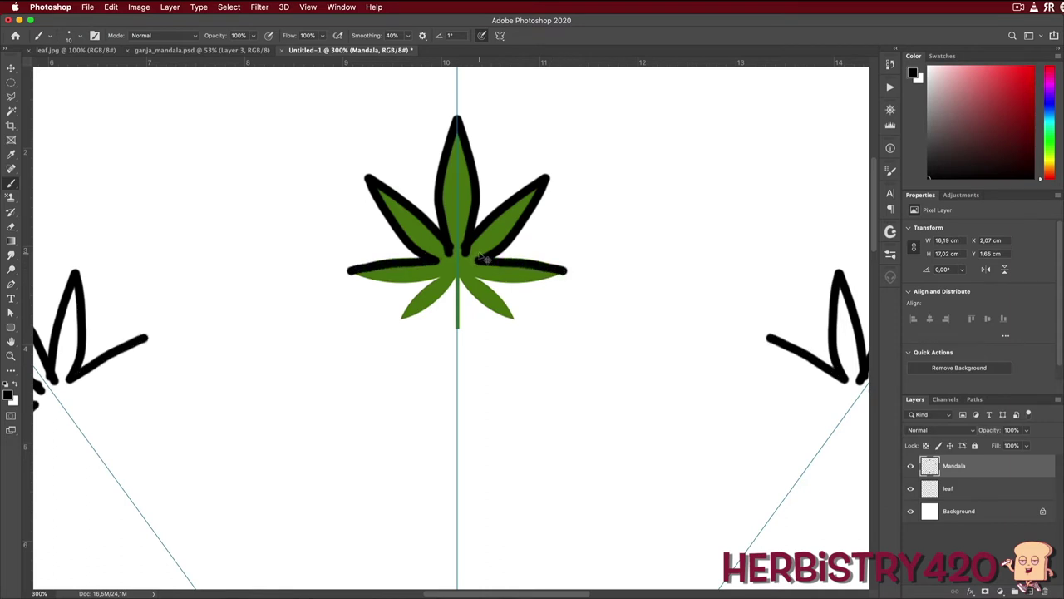
key("super+z")
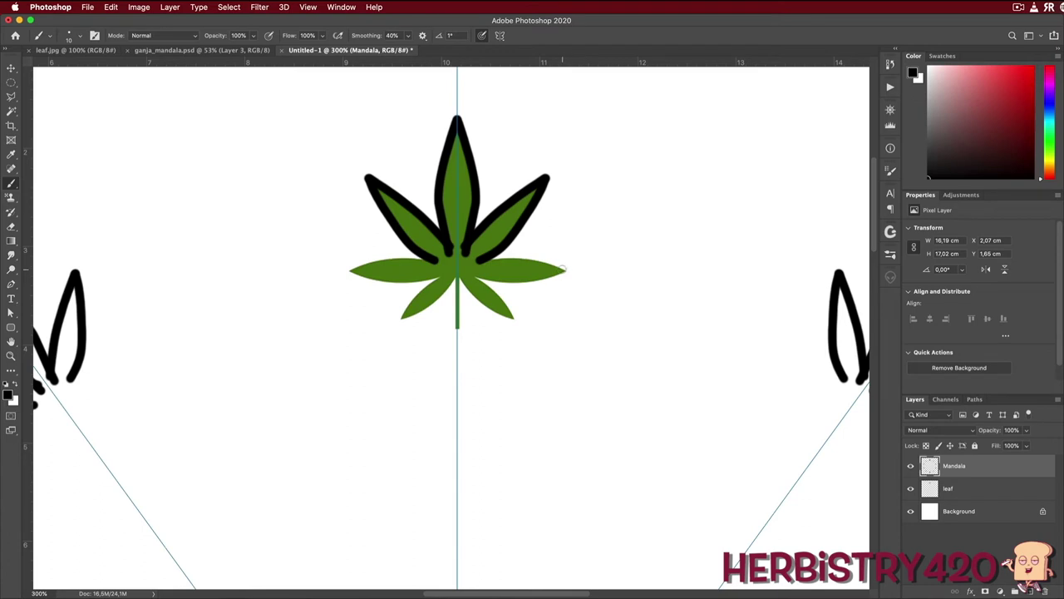
left_click_drag(565, 269, 459, 263)
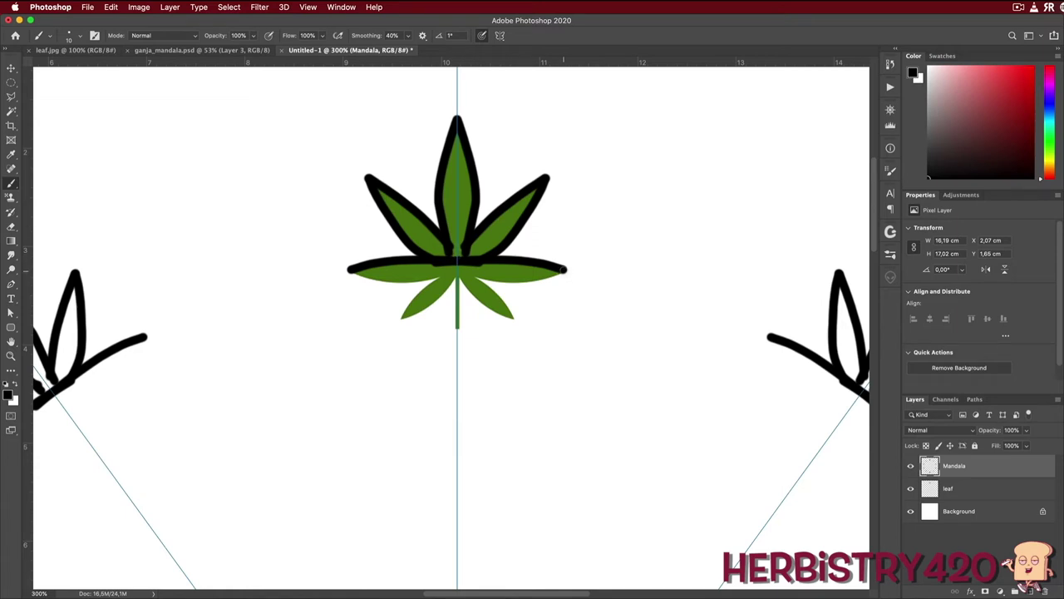
mouse_move(565, 270)
left_mouse_down()
mouse_move(523, 281)
mouse_move(459, 268)
left_mouse_up()
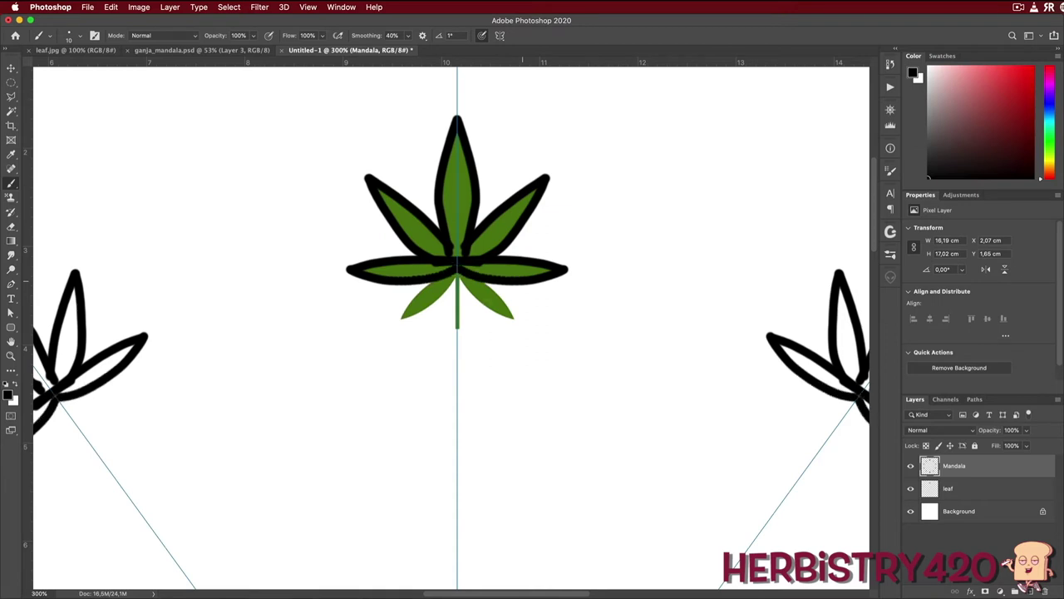
left_click_drag(513, 317, 460, 264)
left_click_drag(513, 318, 454, 259)
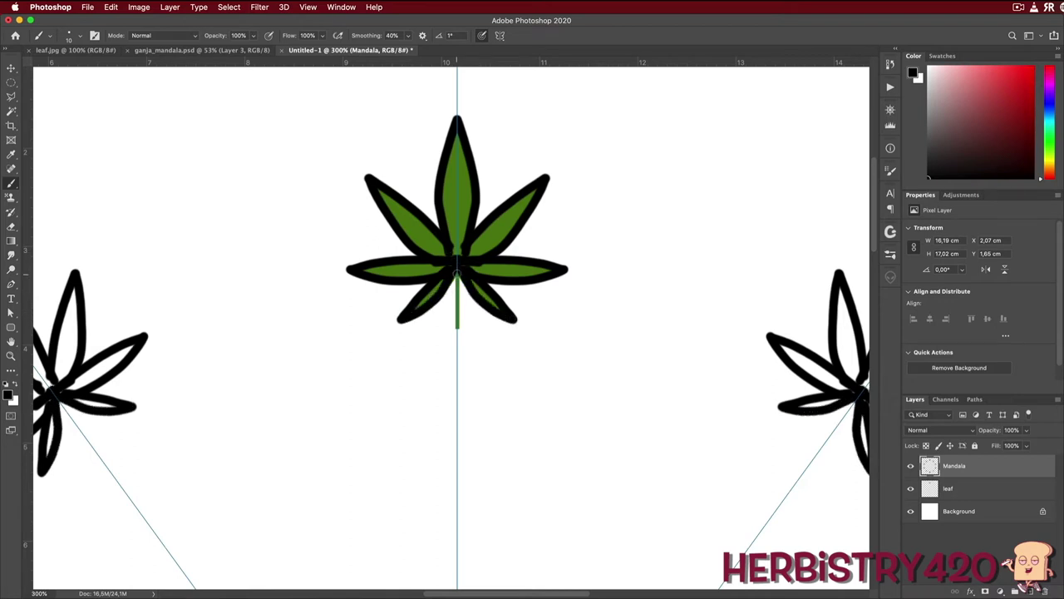
- Paint the leaf's stem along the symmetry axis and fill the upper side leaflets solid black on the Mandala layer
left_click_drag(457, 271, 458, 329)
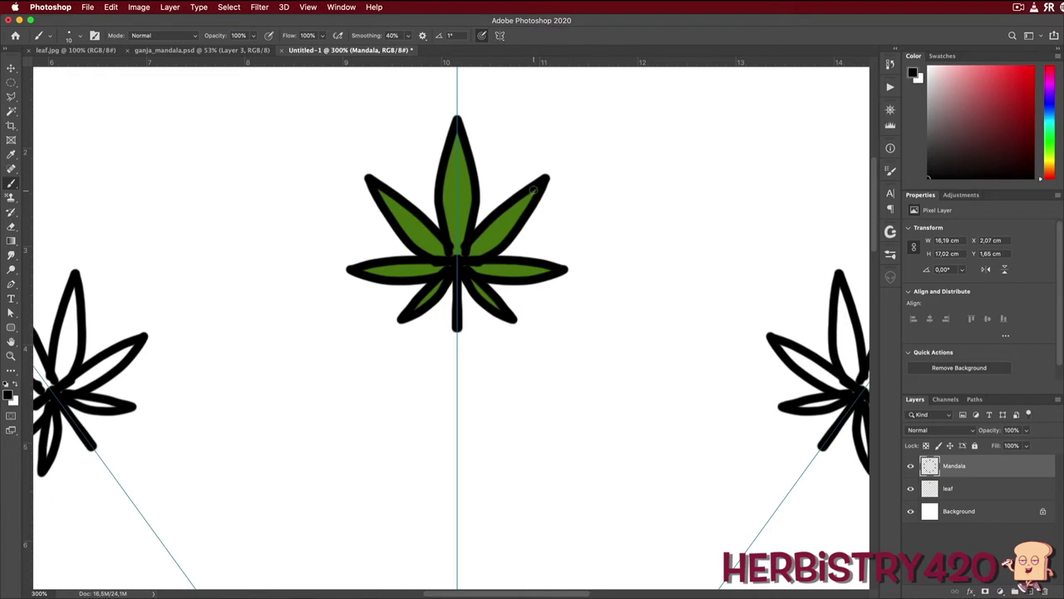
left_click_drag(533, 189, 469, 247)
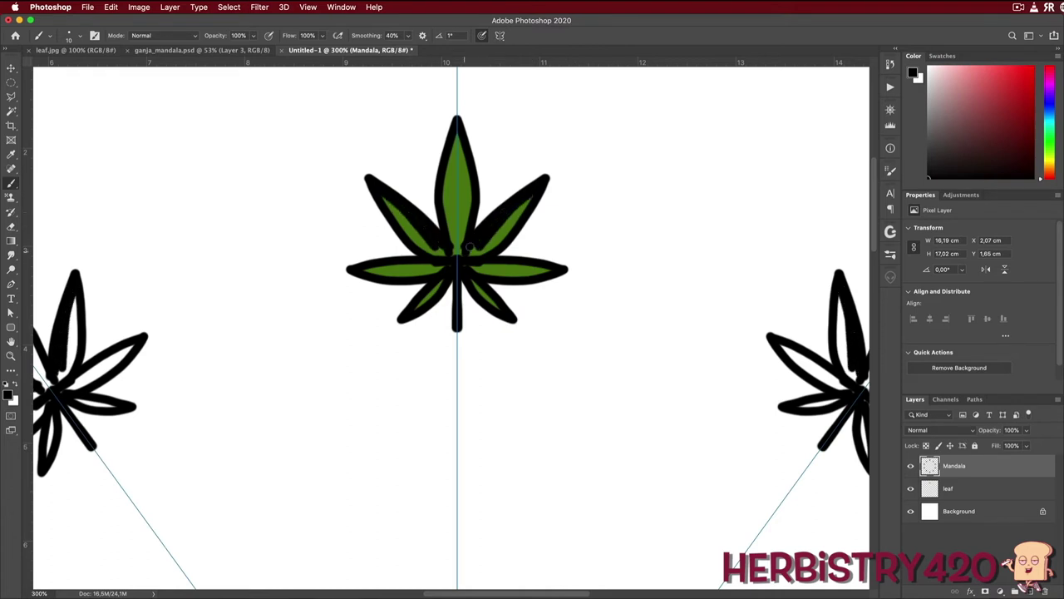
left_click_drag(531, 195, 478, 255)
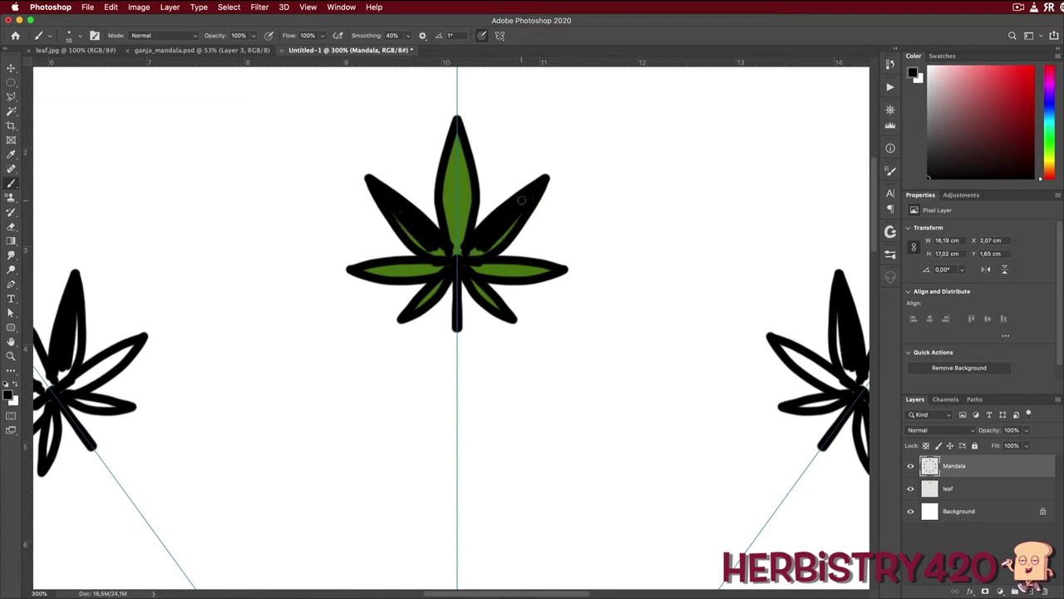
mouse_move(521, 199)
left_mouse_down()
mouse_move(510, 225)
mouse_move(469, 251)
left_mouse_up()
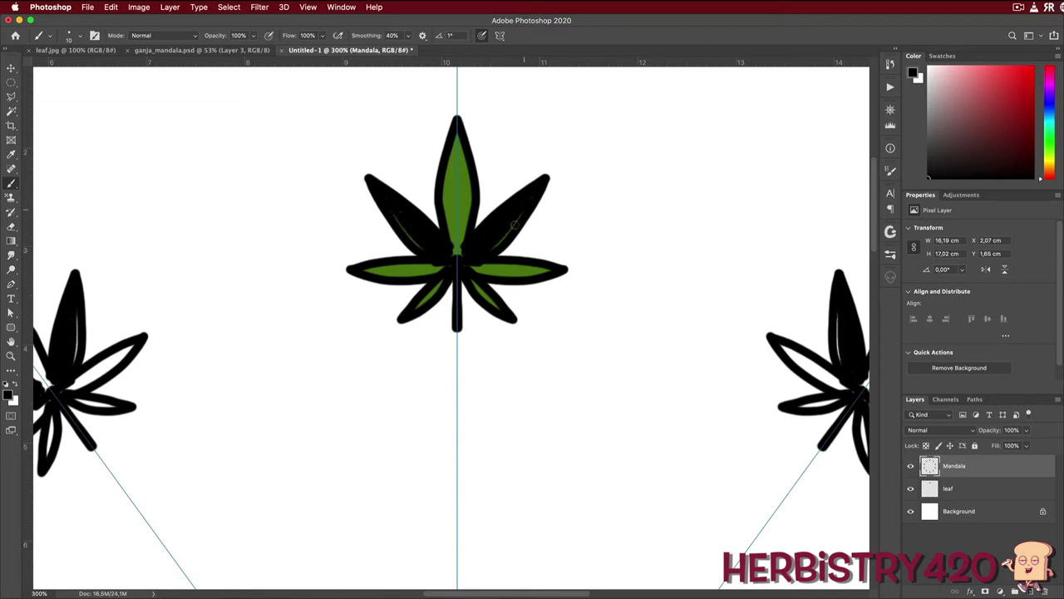
left_click_drag(515, 225, 482, 253)
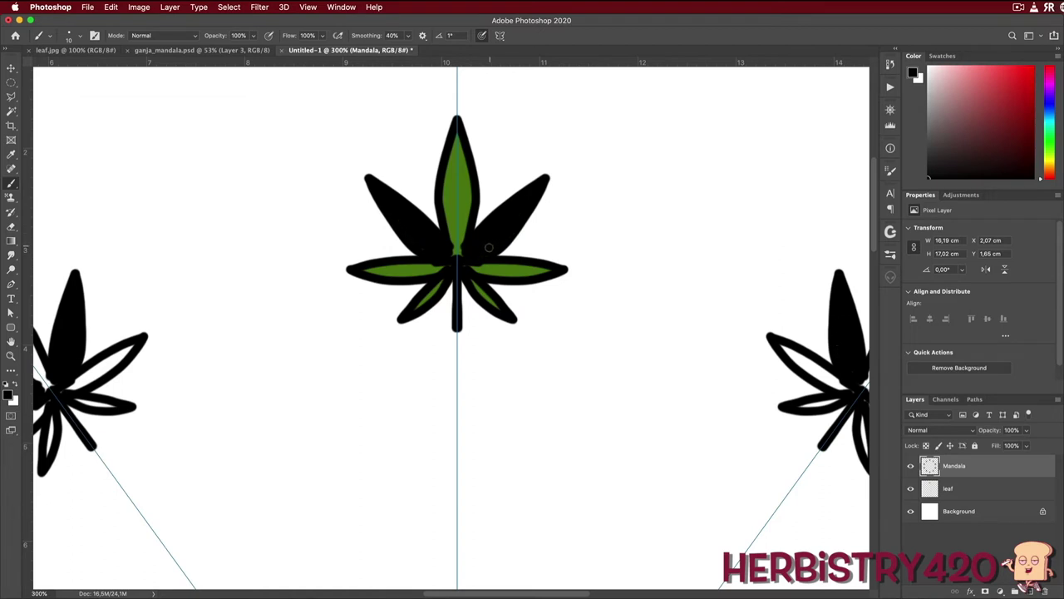
- Fill the central leaflet, the horizontal leaflets and the small lower leaflets solid black
mouse_move(548, 271)
left_mouse_down()
mouse_move(469, 264)
mouse_move(522, 276)
left_mouse_up()
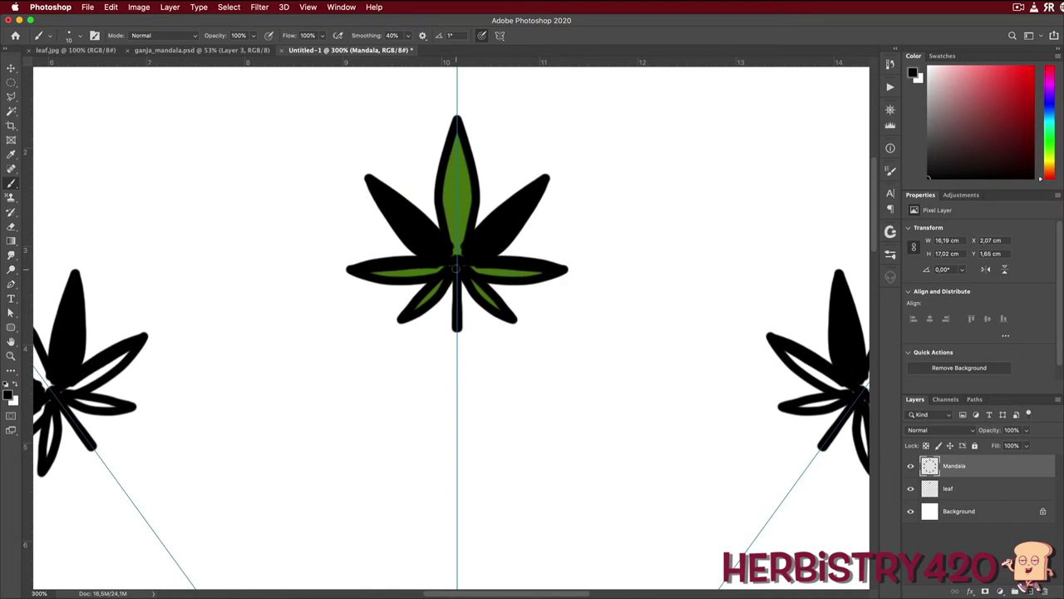
left_click_drag(457, 131, 456, 260)
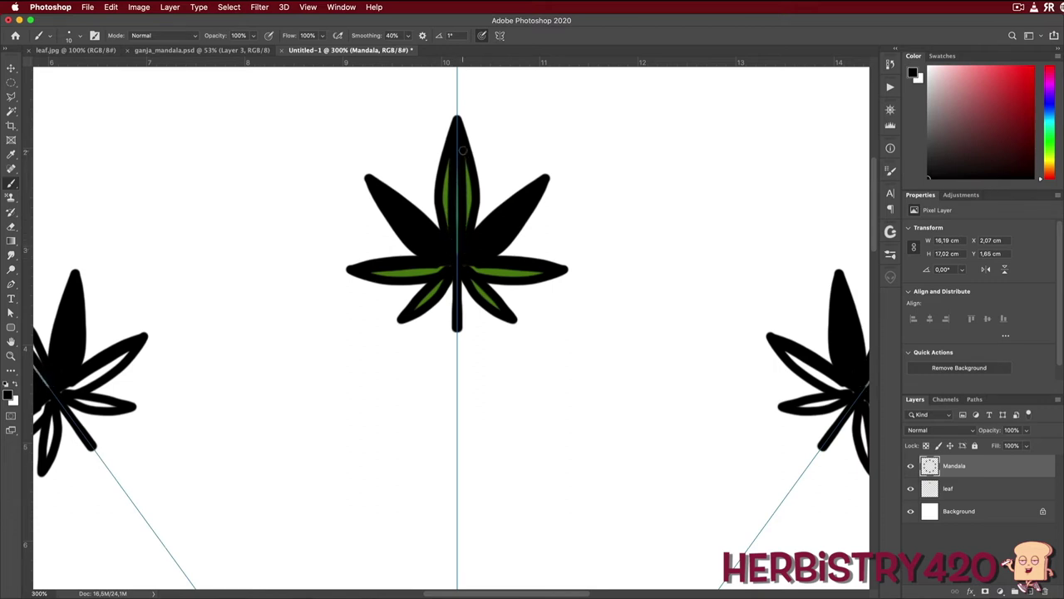
left_click_drag(466, 167, 460, 239)
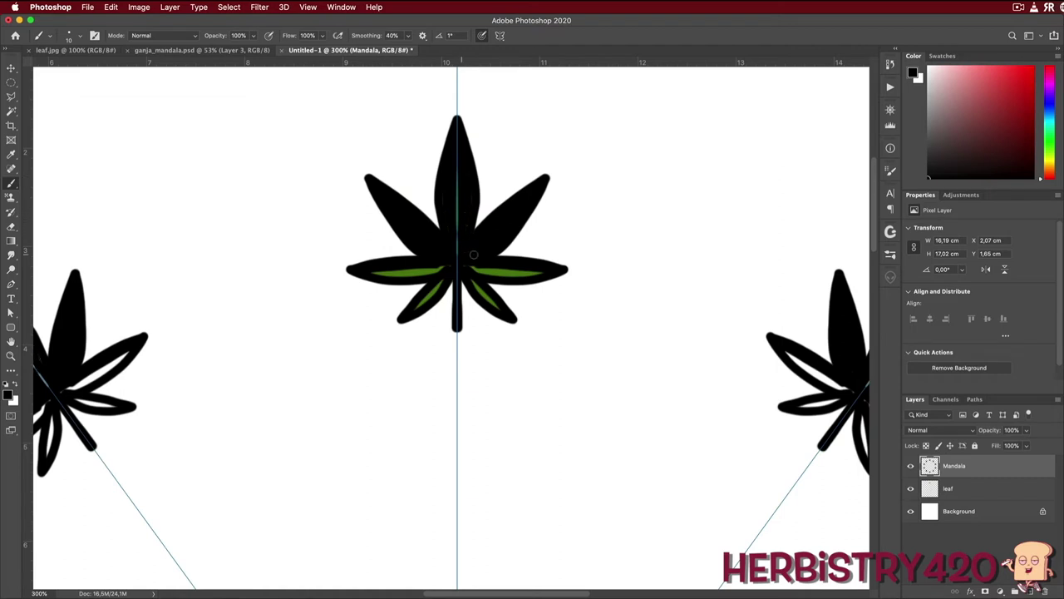
left_click_drag(510, 273, 468, 270)
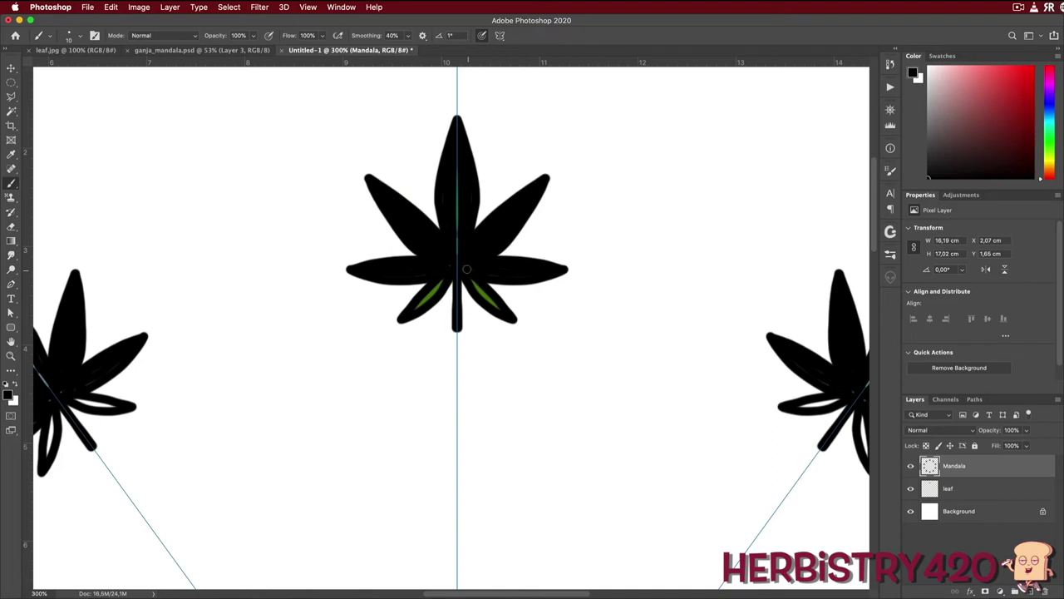
left_click_drag(499, 307, 472, 281)
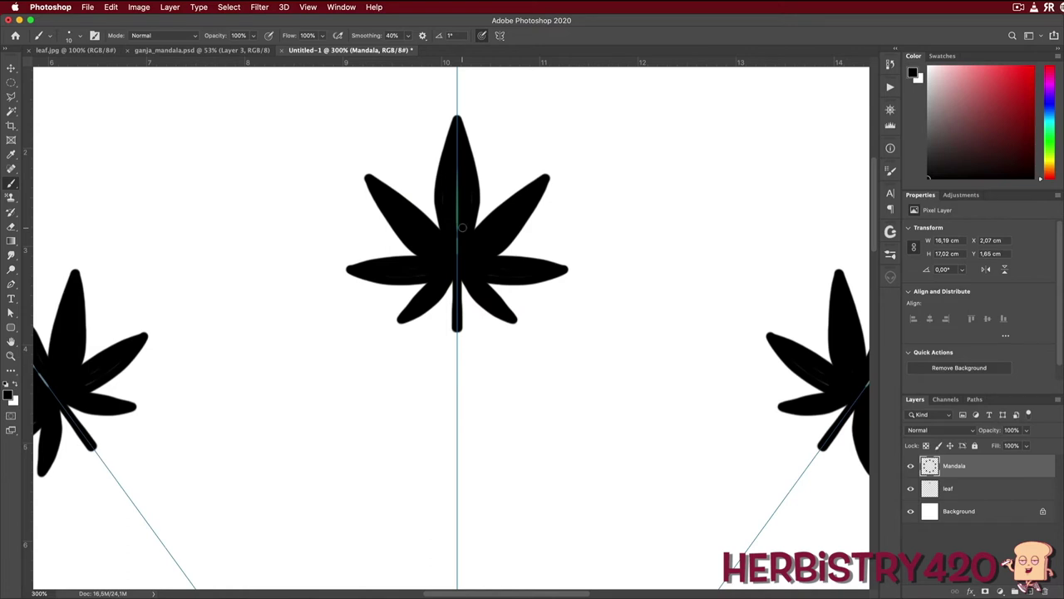
- Hide the leaf layer
key("super+0")
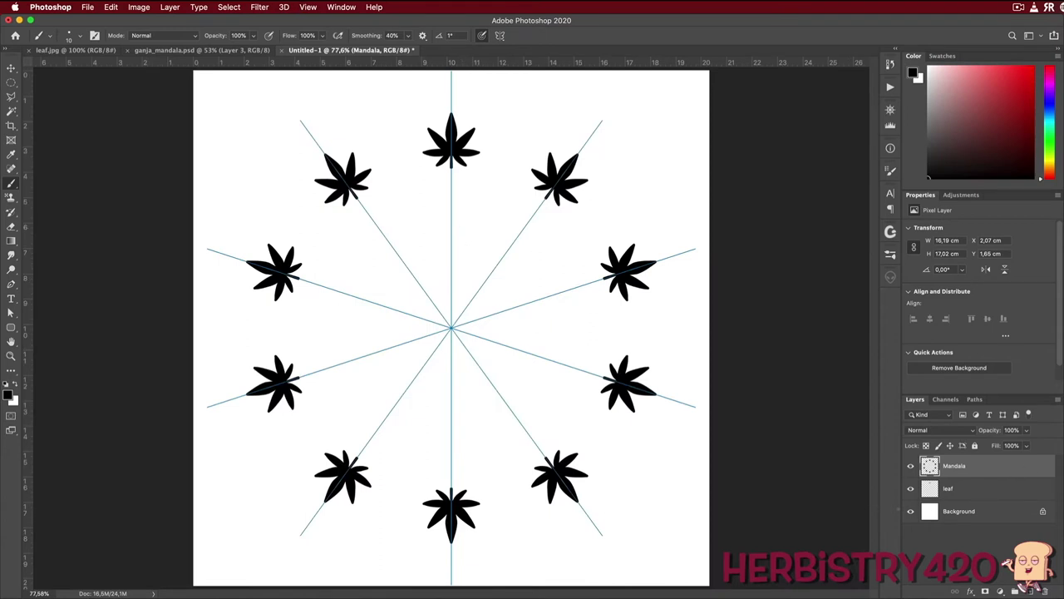
left_click(910, 492)
key("super+1")
key("super+equal")
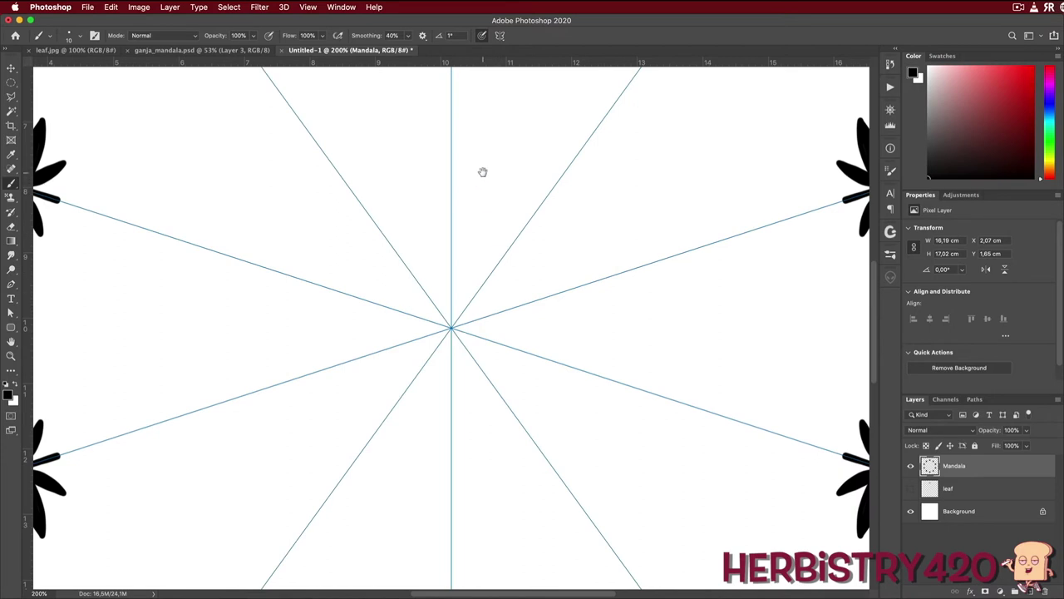
left_click_drag(499, 121, 506, 458)
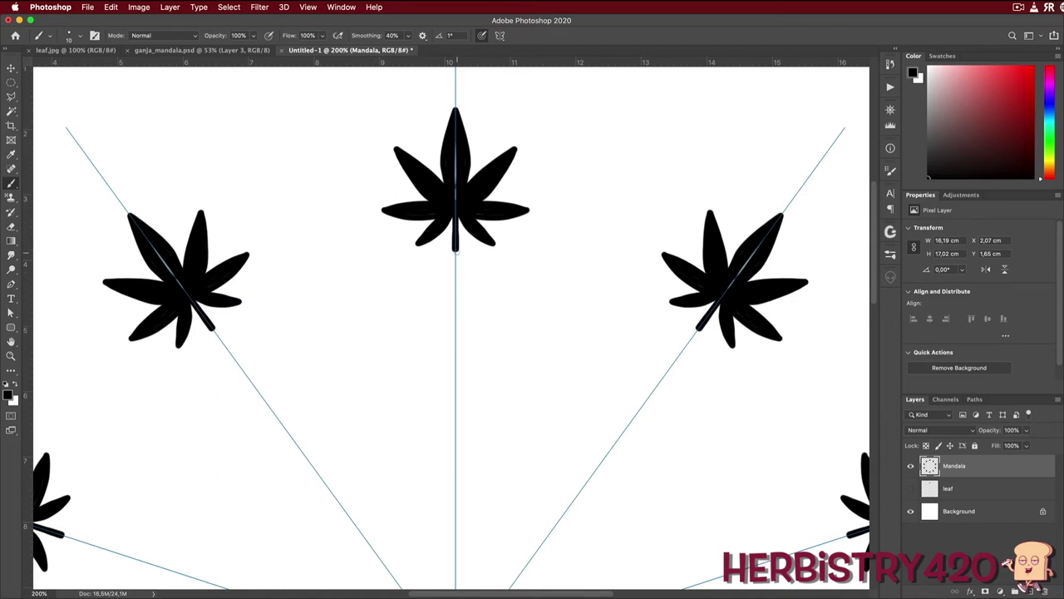
mouse_move(455, 249)
left_mouse_down()
mouse_move(507, 296)
mouse_move(549, 404)
mouse_move(531, 400)
left_mouse_up()
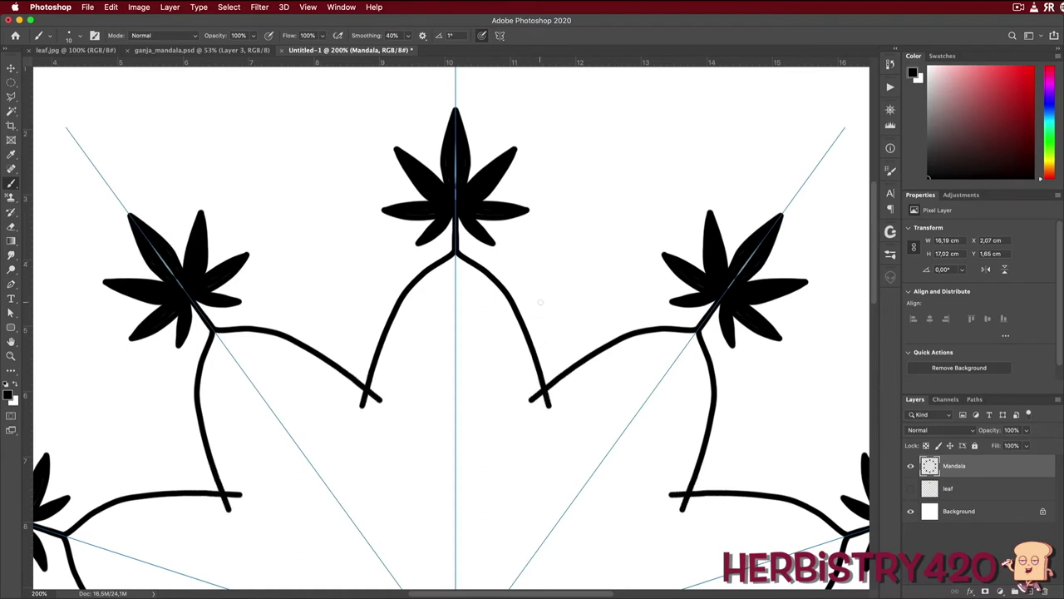
key("super+z")
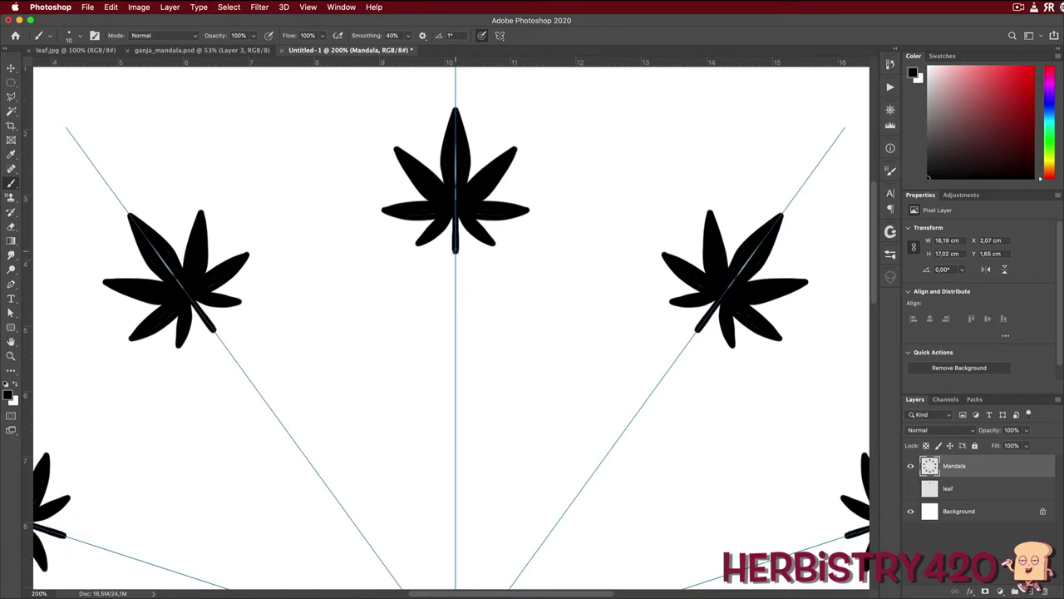
mouse_move(455, 249)
left_mouse_down()
mouse_move(520, 310)
mouse_move(532, 370)
mouse_move(517, 402)
mouse_move(531, 408)
left_mouse_up()
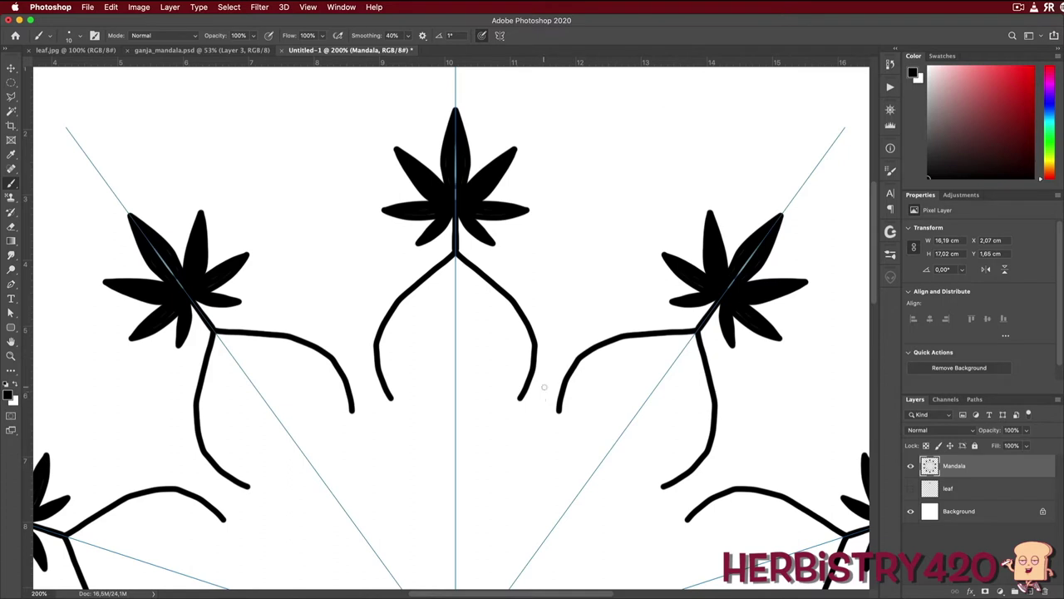
key("super+z")
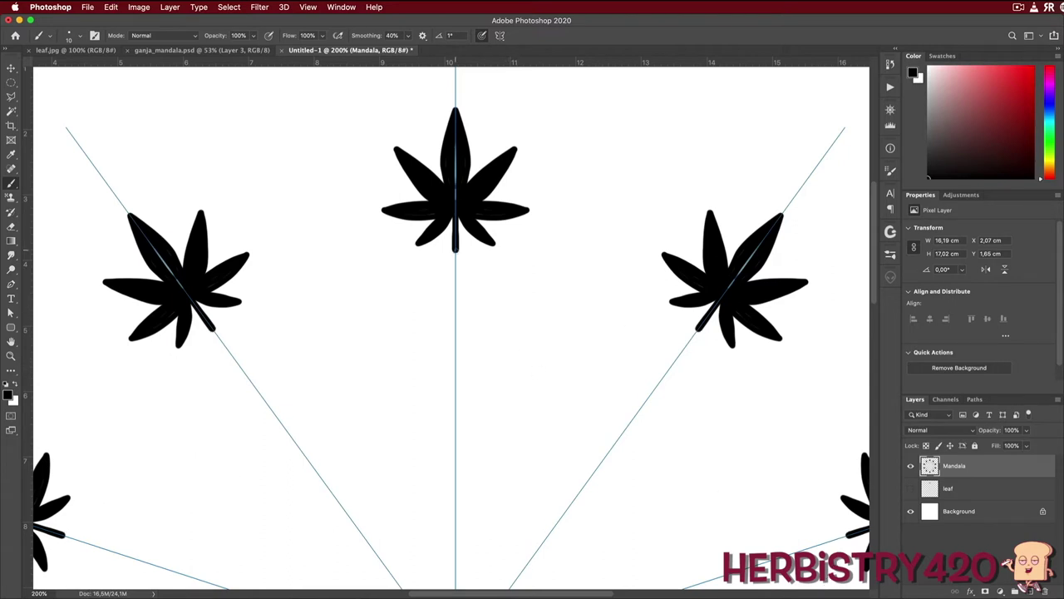
- Draw a double arch below the stem with the 10 px black brush: an outer curve from the stem's end and a parallel inner curve
mouse_move(455, 250)
left_mouse_down()
mouse_move(456, 263)
mouse_move(491, 283)
left_mouse_up()
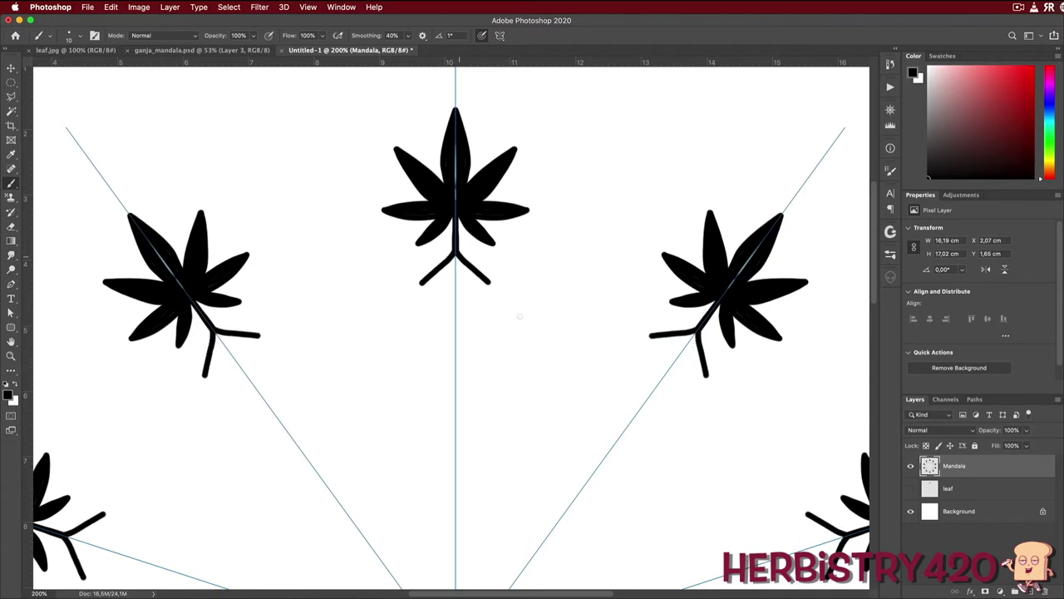
left_click_drag(520, 316, 540, 350)
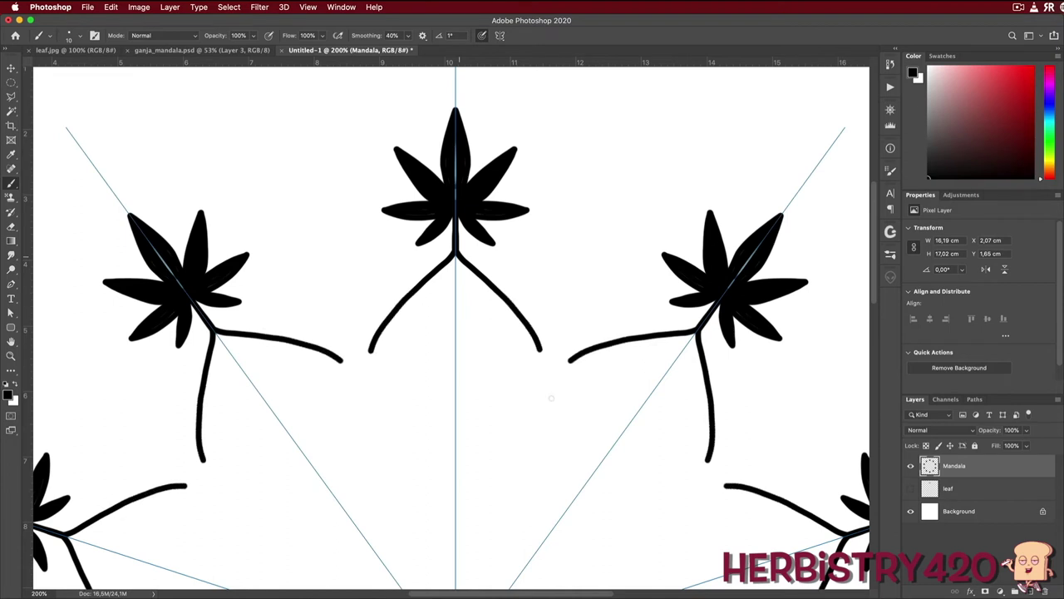
left_click_drag(551, 397, 552, 397)
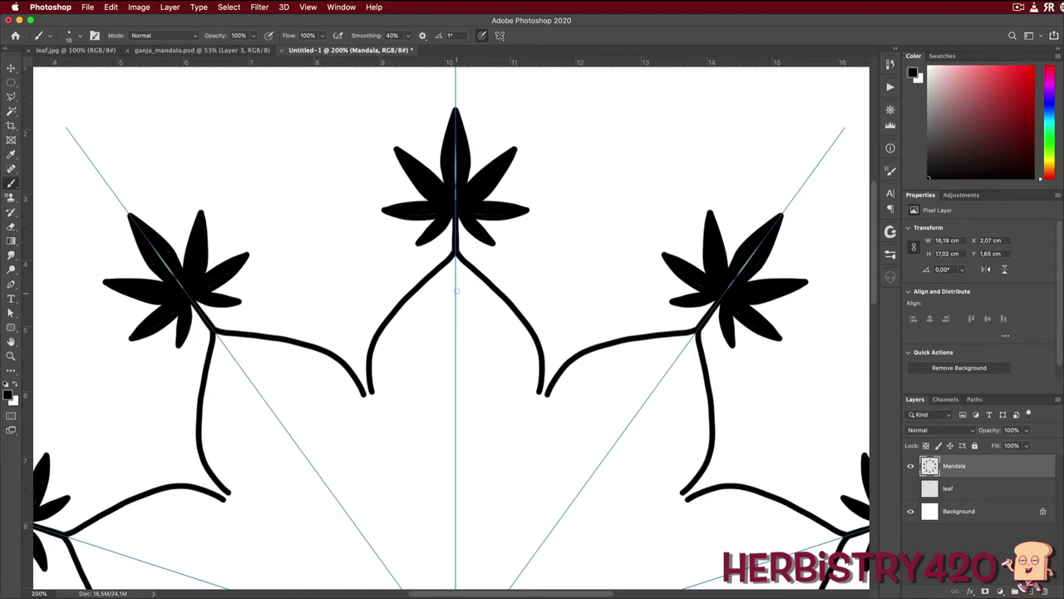
mouse_move(455, 287)
left_mouse_down()
mouse_move(439, 305)
mouse_move(473, 305)
mouse_move(513, 342)
left_mouse_up()
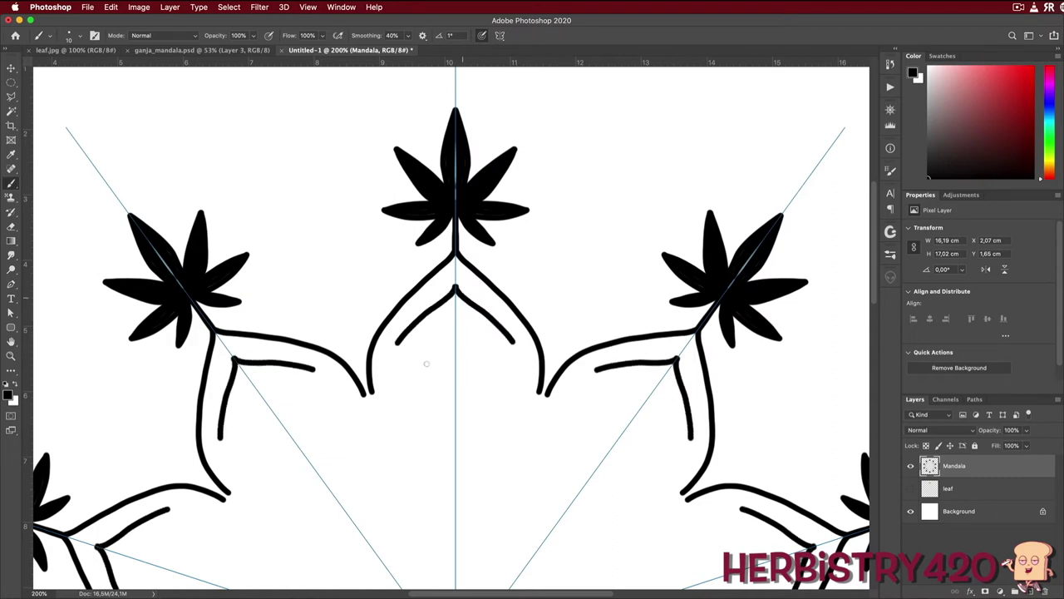
left_click_drag(396, 343, 385, 399)
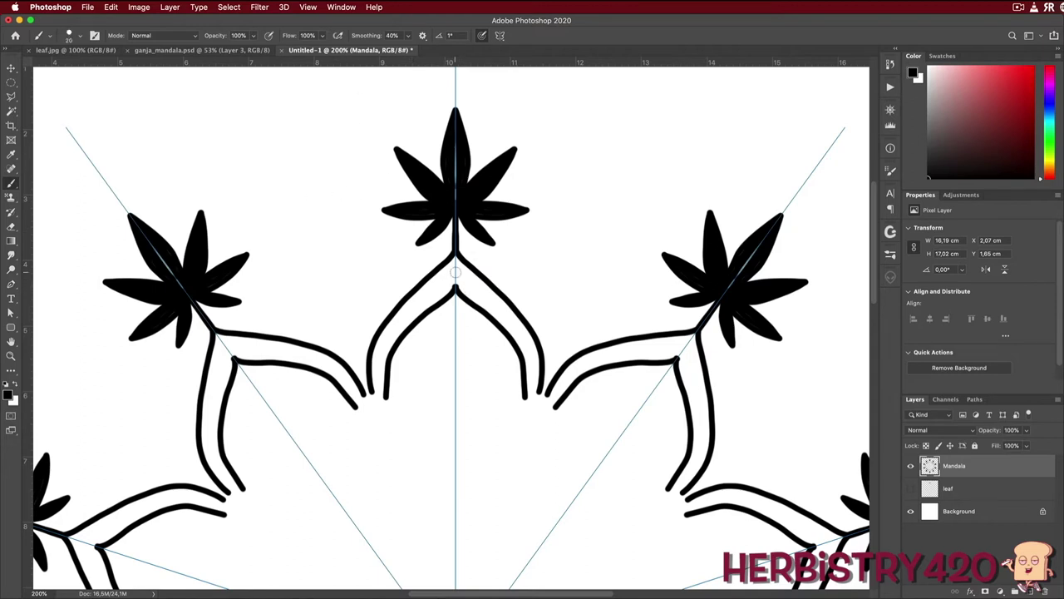
- Paint black dots between the arch's two lines, using 25 px at the peak, 30 px for the next two and 25 px after them
key("bracketright")
key("bracketright")
key("bracketright")
left_click(456, 273)
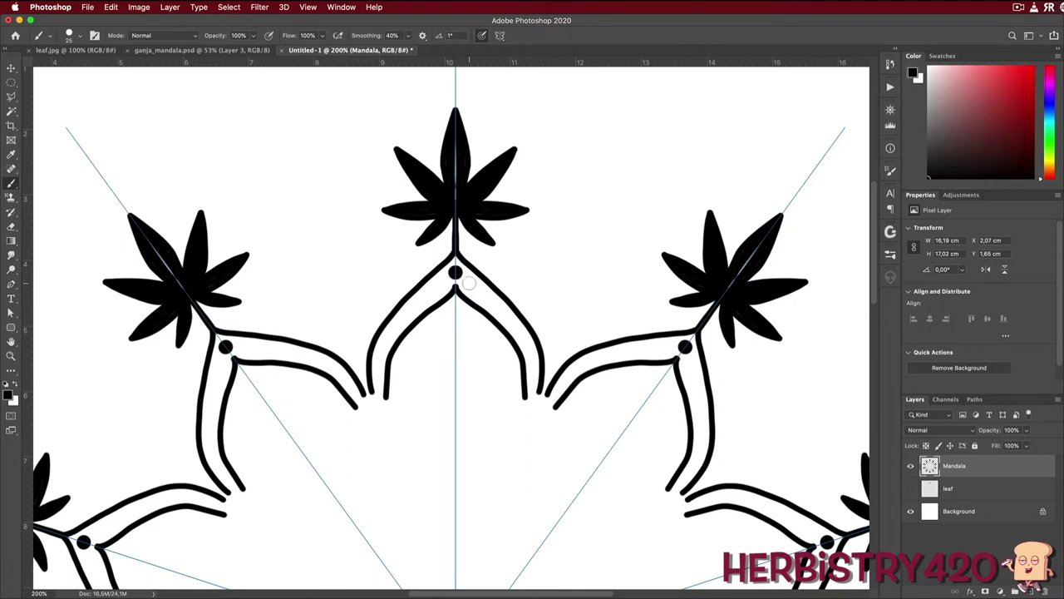
key("bracketright")
left_click(470, 285)
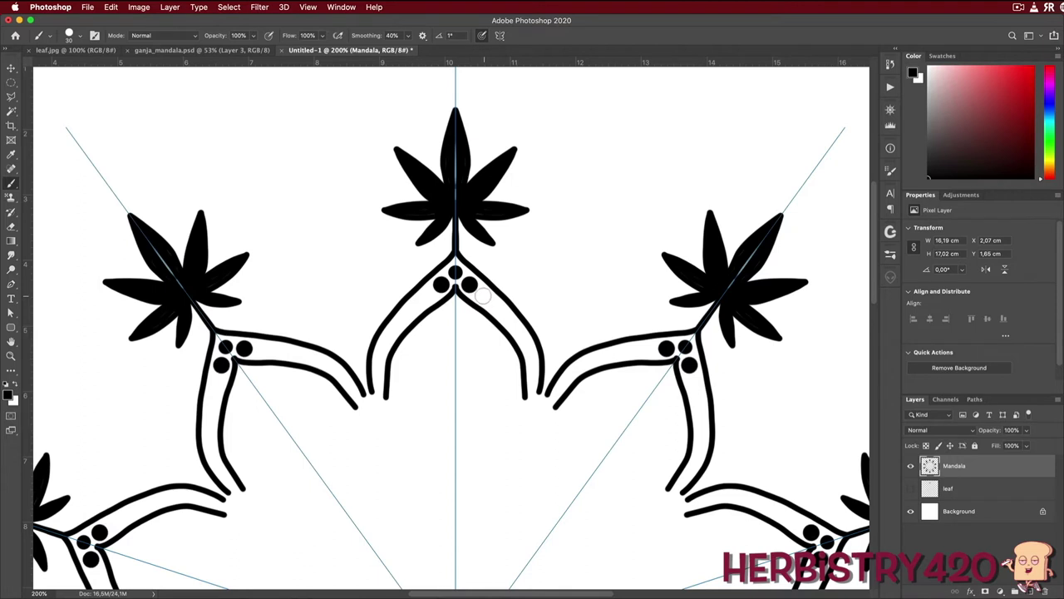
left_click(485, 296)
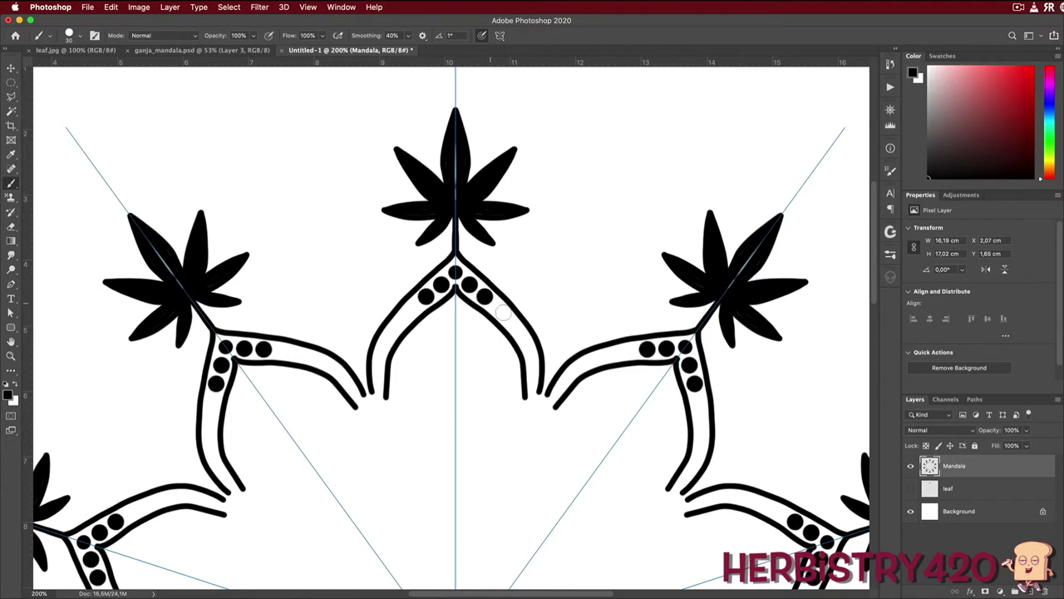
key("bracketleft")
left_click(497, 308)
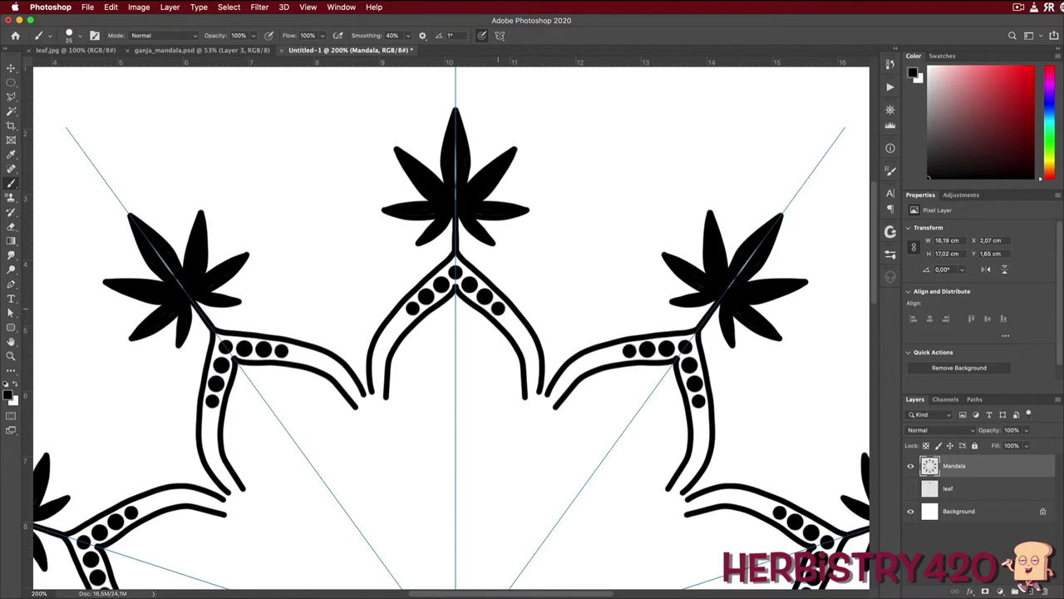
- Continue the row of dots to the end of the arch, shrinking the brush from 20 px through 15 px to 9 px
key("bracketleft")
left_click(509, 320)
left_click(517, 330)
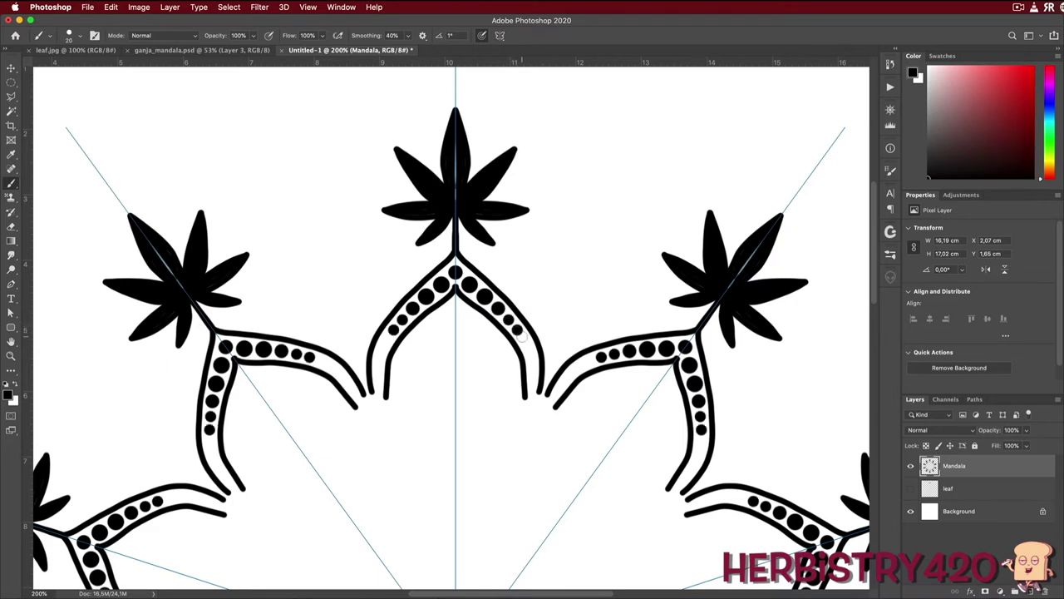
left_click(524, 340)
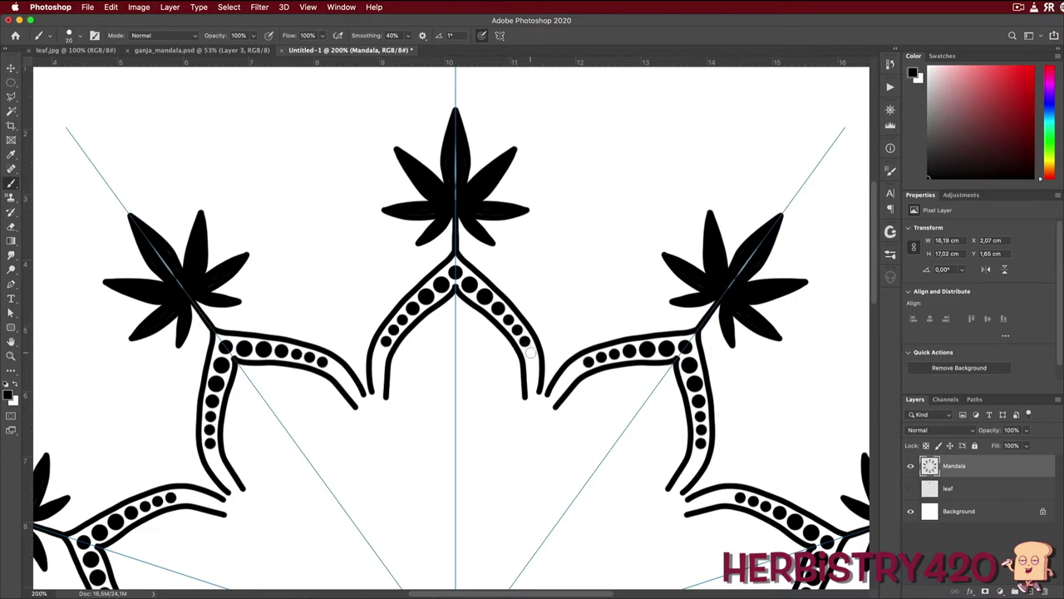
left_click(531, 364)
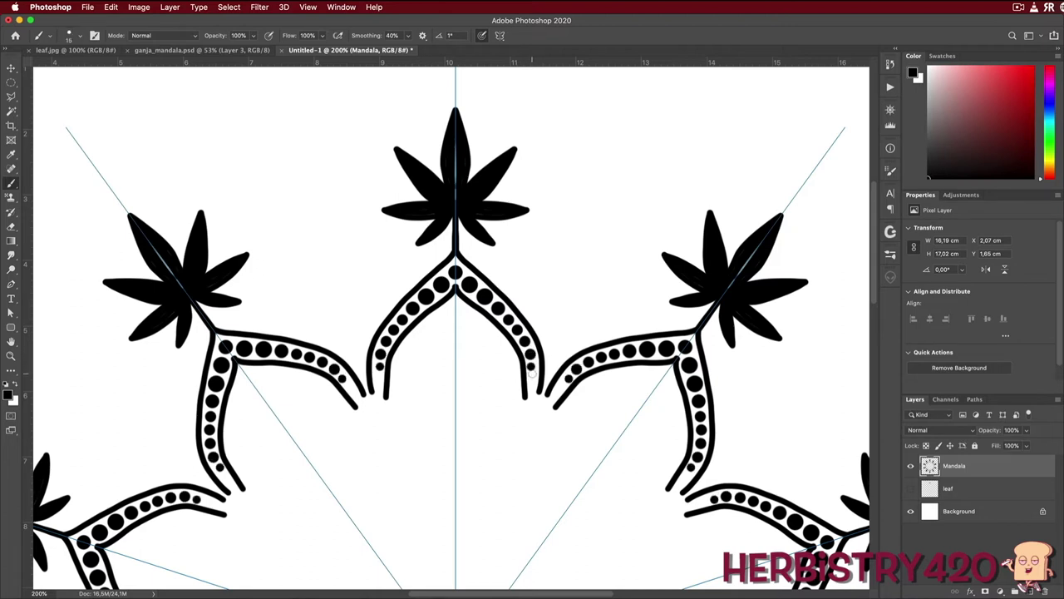
key("super+z")
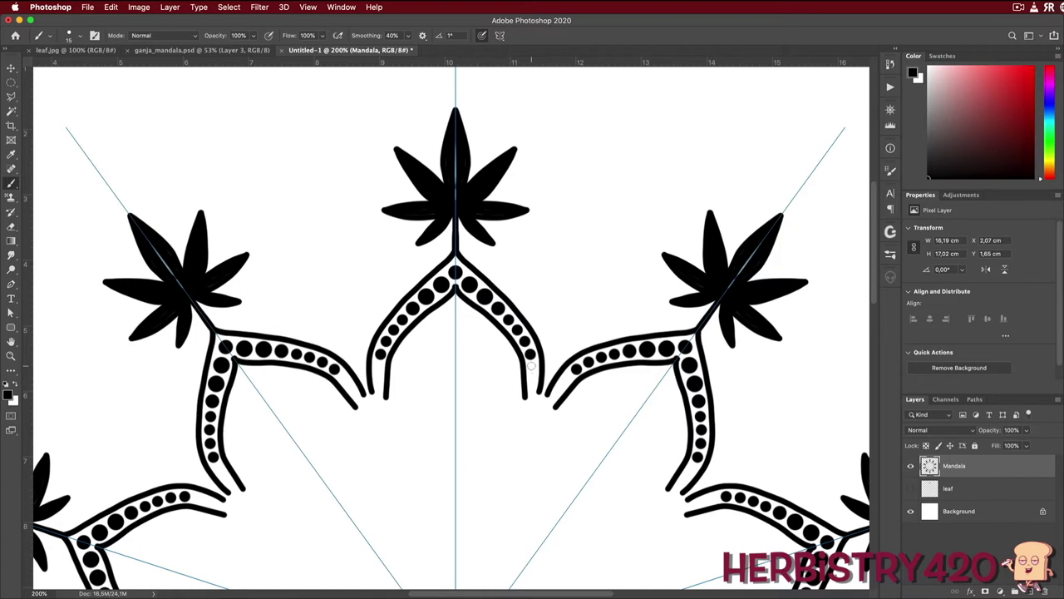
left_click(532, 367)
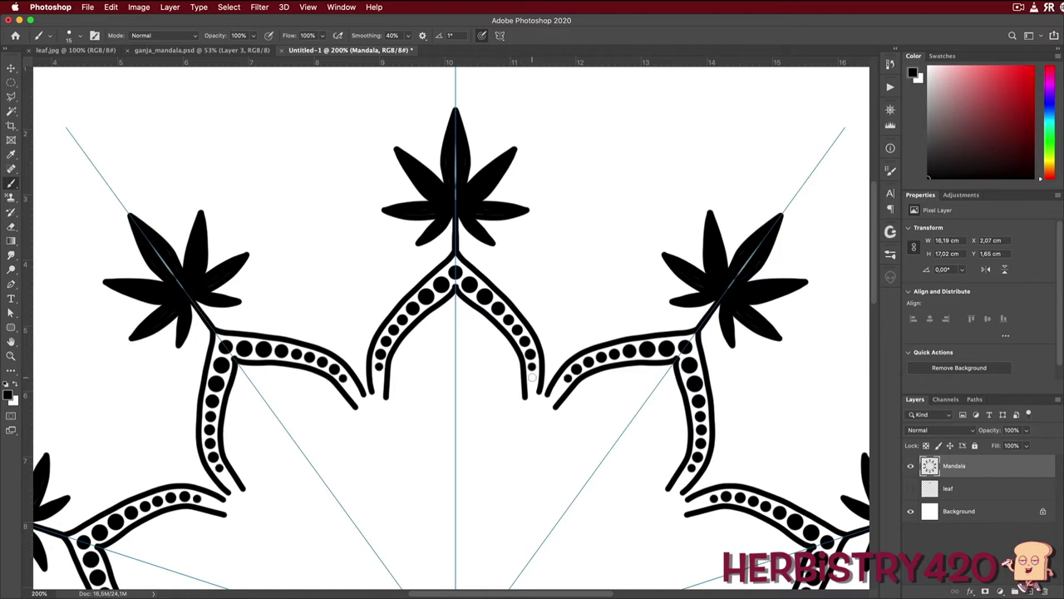
left_click(531, 378)
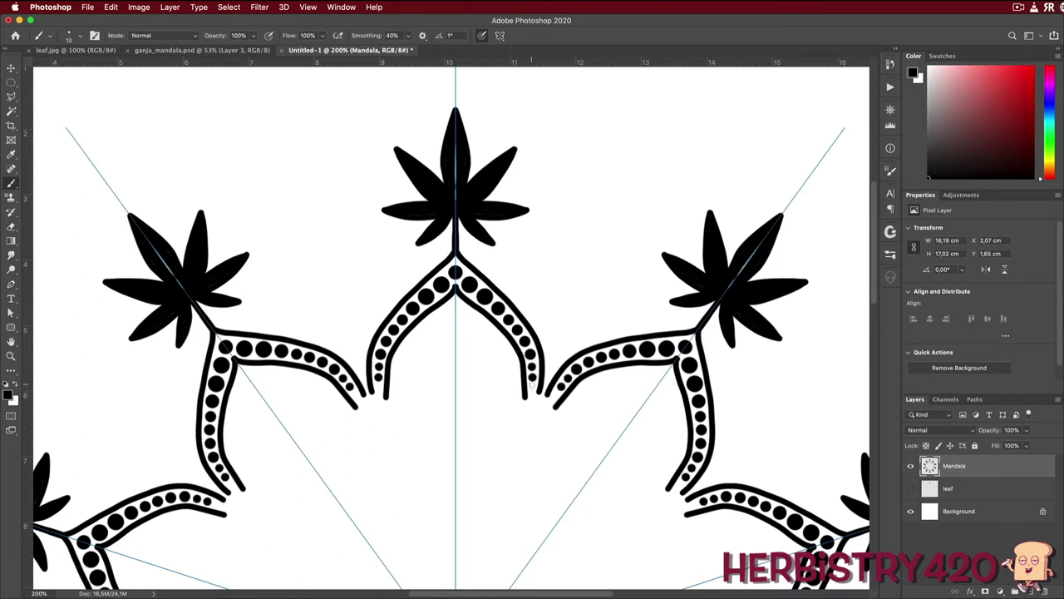
left_click(532, 387)
left_click(532, 393)
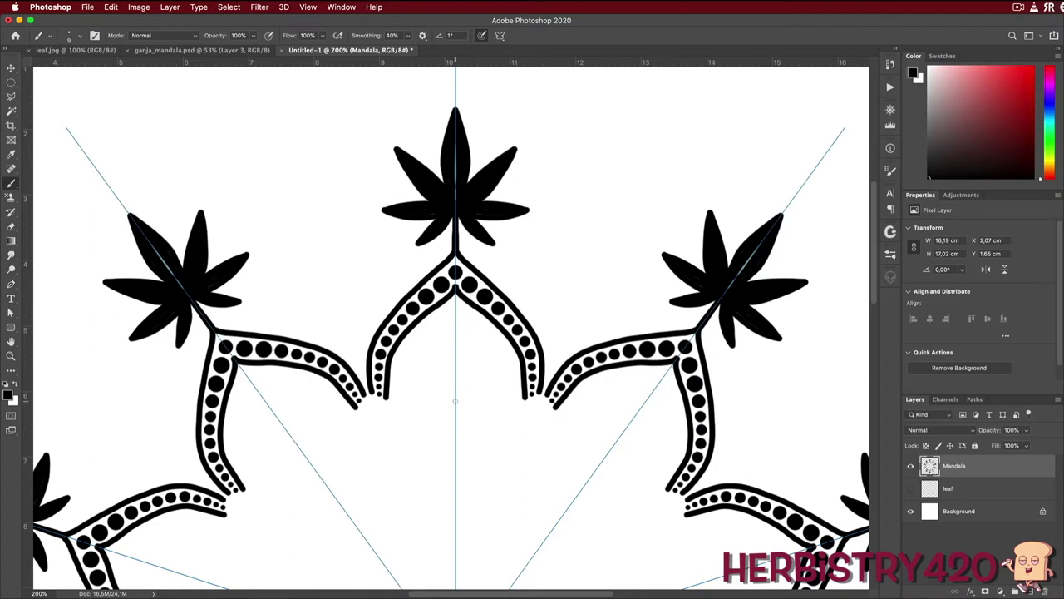
- Draw a smaller pointed petal below the dotted arch with the 9 px brush, and add a parallel inner curve starting on the axis
left_click(507, 481)
left_click(516, 484)
left_click_drag(508, 481, 513, 486)
key("super+z")
mouse_move(456, 399)
left_mouse_down()
mouse_move(501, 452)
mouse_move(513, 494)
left_mouse_up()
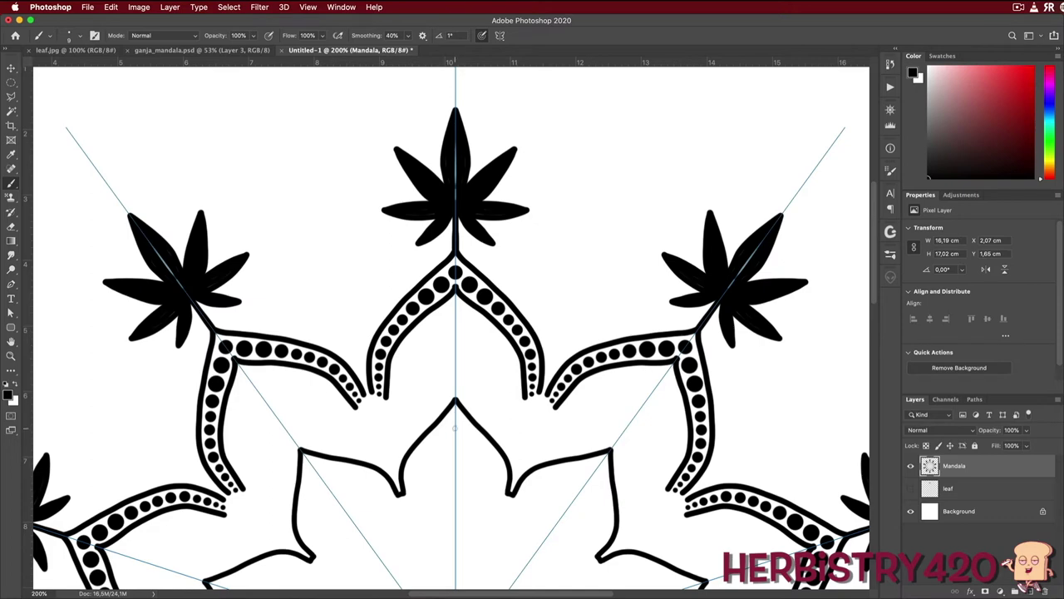
mouse_move(454, 427)
left_mouse_down()
mouse_move(487, 470)
mouse_move(493, 524)
left_mouse_up()
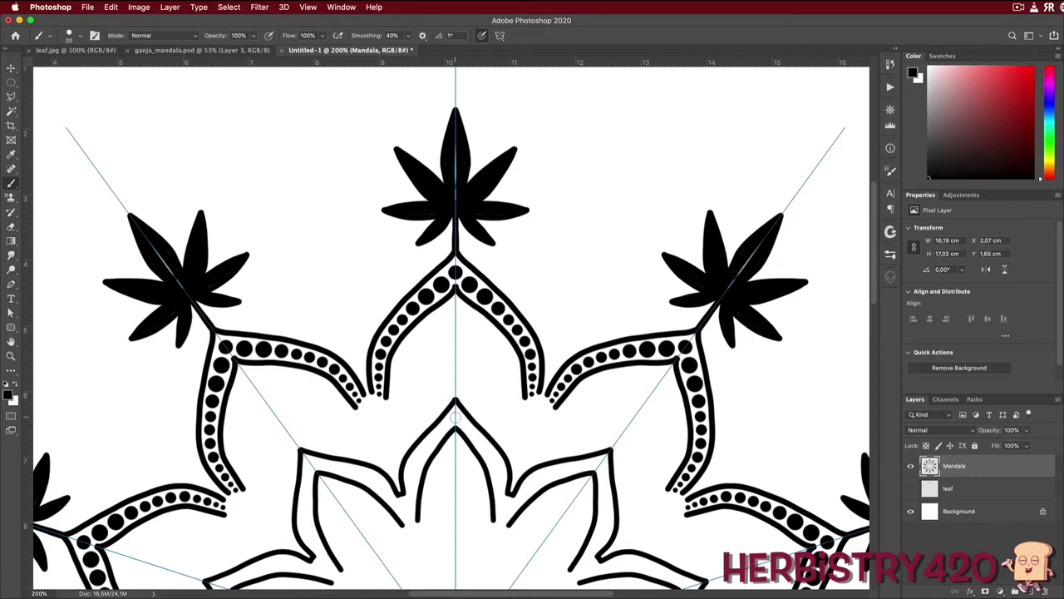
- Paint black dots between the inner petal's two lines, from the peak down past the widest part of the band, varying the dot size
left_click(456, 416)
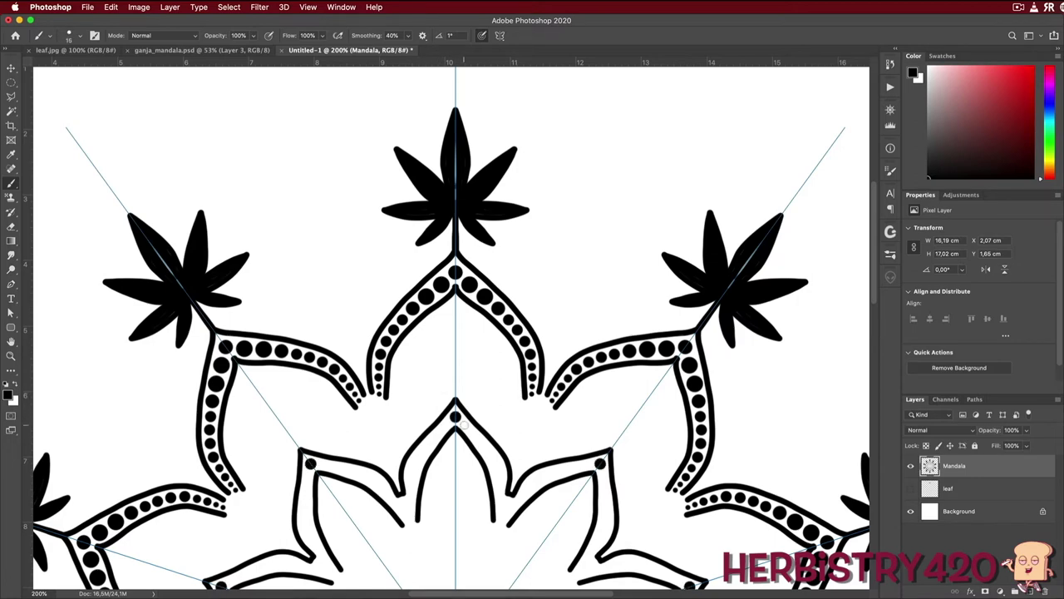
left_click(463, 423)
left_click(469, 431)
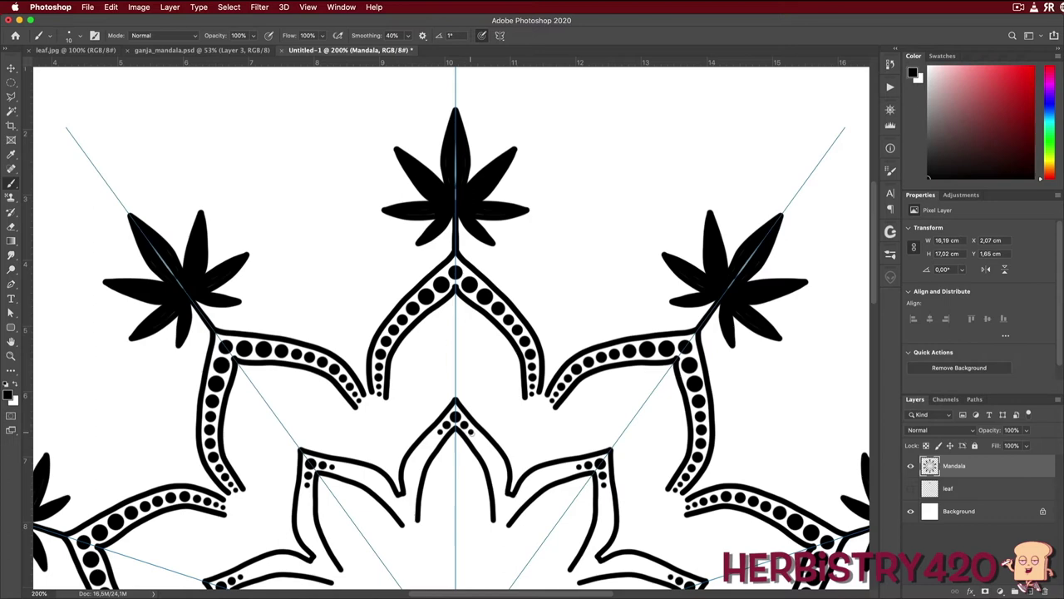
left_click(477, 438)
left_click(483, 447)
left_click(489, 458)
left_click(494, 469)
left_click(498, 482)
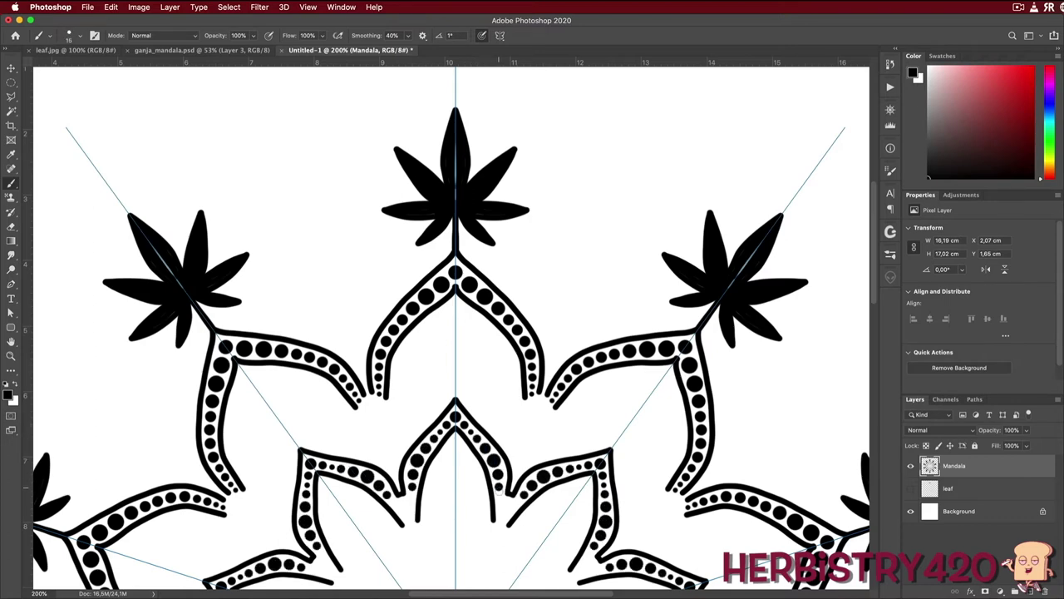
- Continue the inner petal's dots down to the end of the band, shrinking them toward the tip
left_click(500, 495)
left_click(500, 509)
left_click(499, 522)
key("bracketright")
key("bracketright")
key("bracketright")
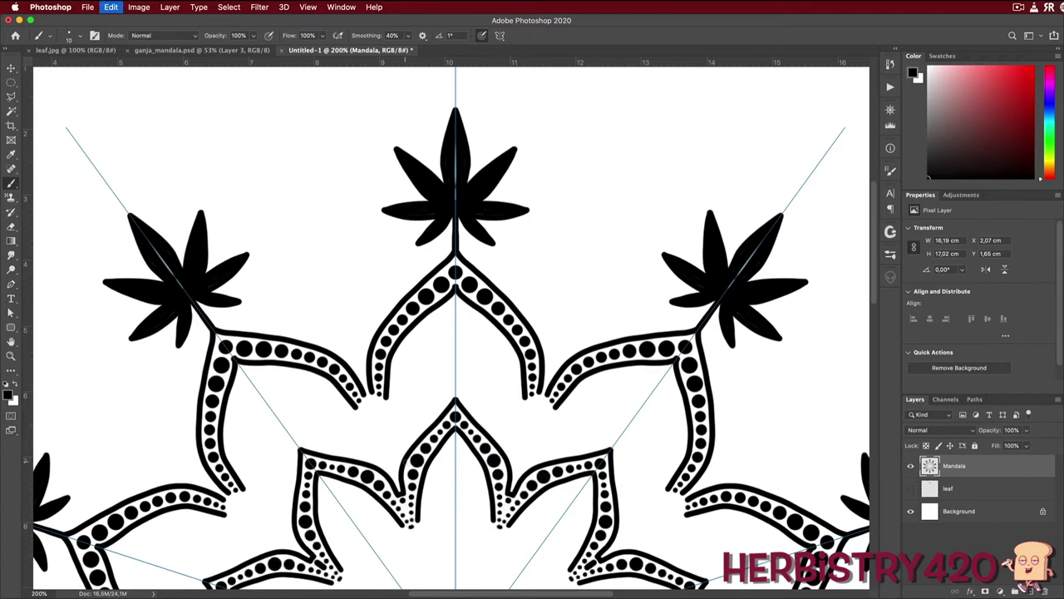
key("super+z")
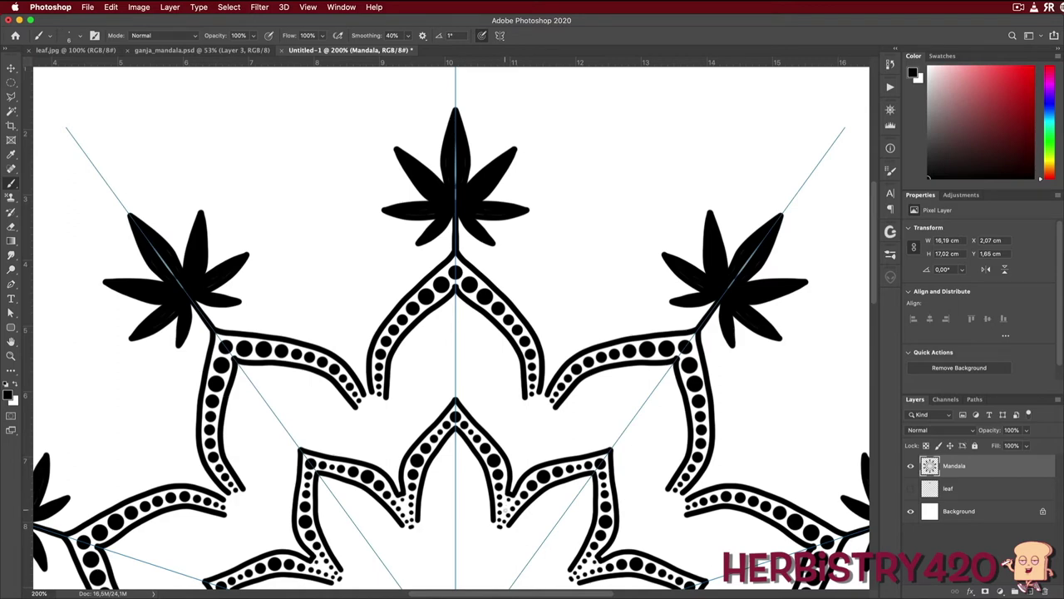
left_click(405, 505)
left_click(553, 401, "shift")
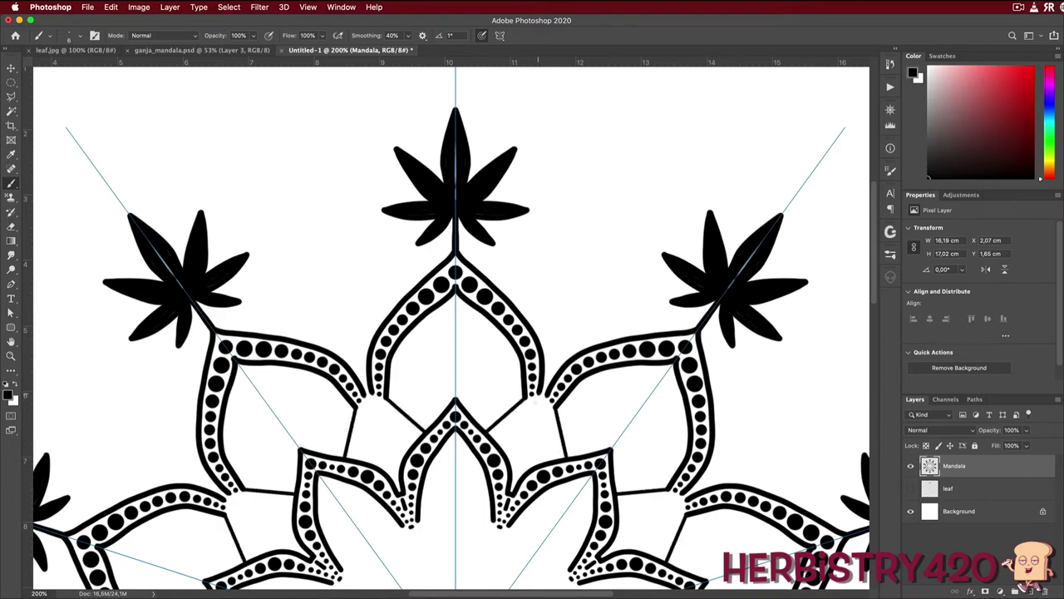
left_click(502, 452, "shift")
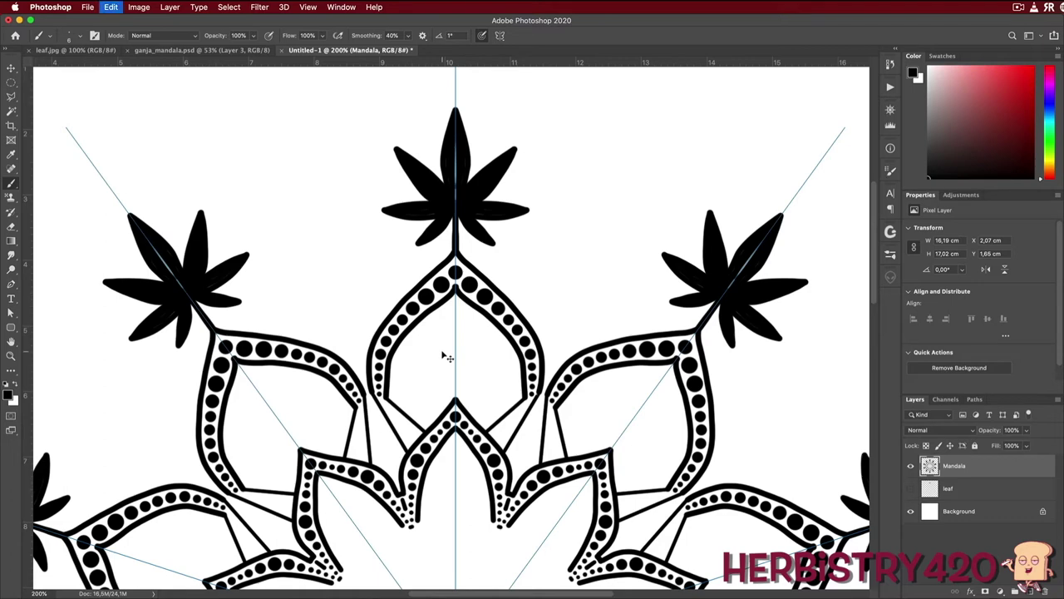
key("super+z")
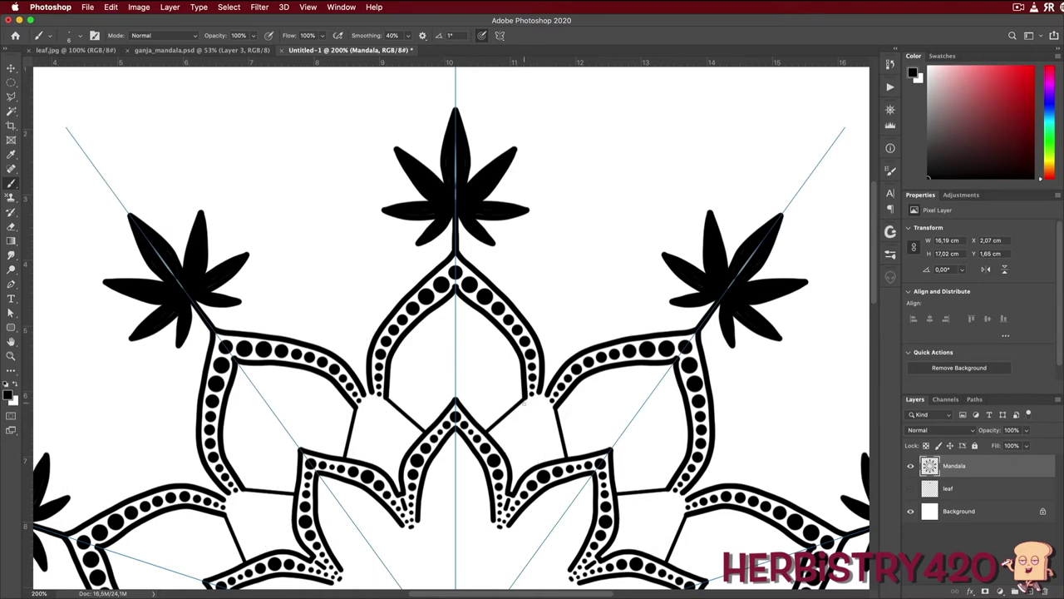
key("super+z")
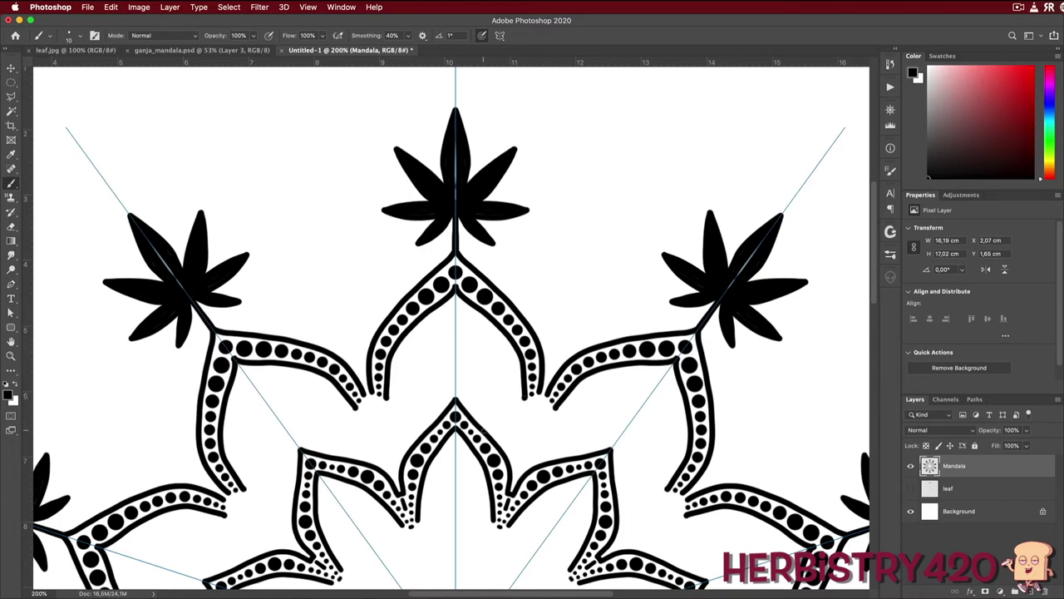
- Connect the dotted arch to the inner petal with two straight 10 px lines and fill the space between them with short cross strokes
left_click_drag(485, 431, 526, 397)
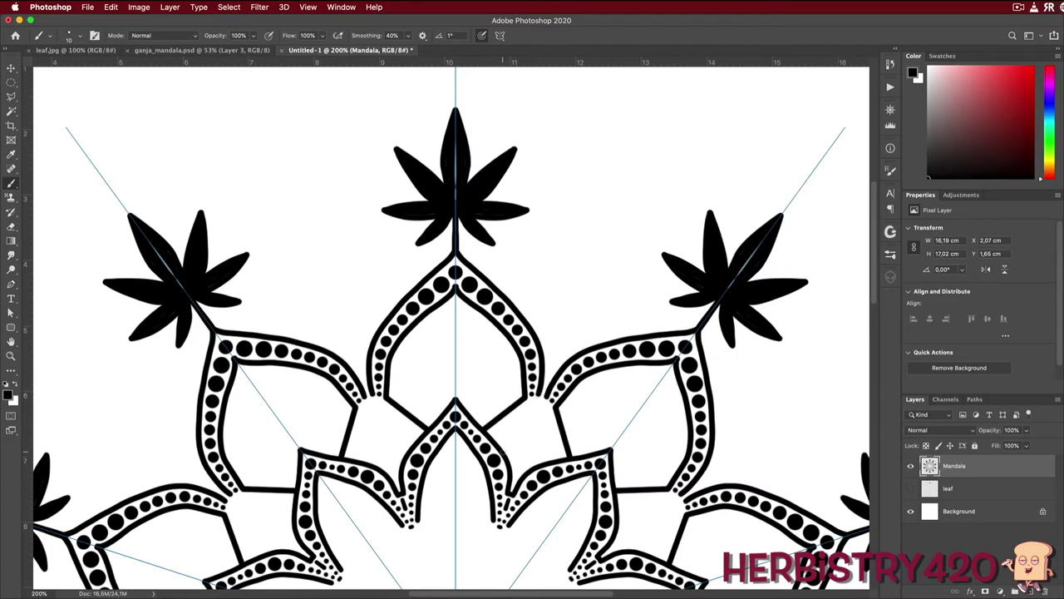
left_click_drag(364, 397, 409, 429)
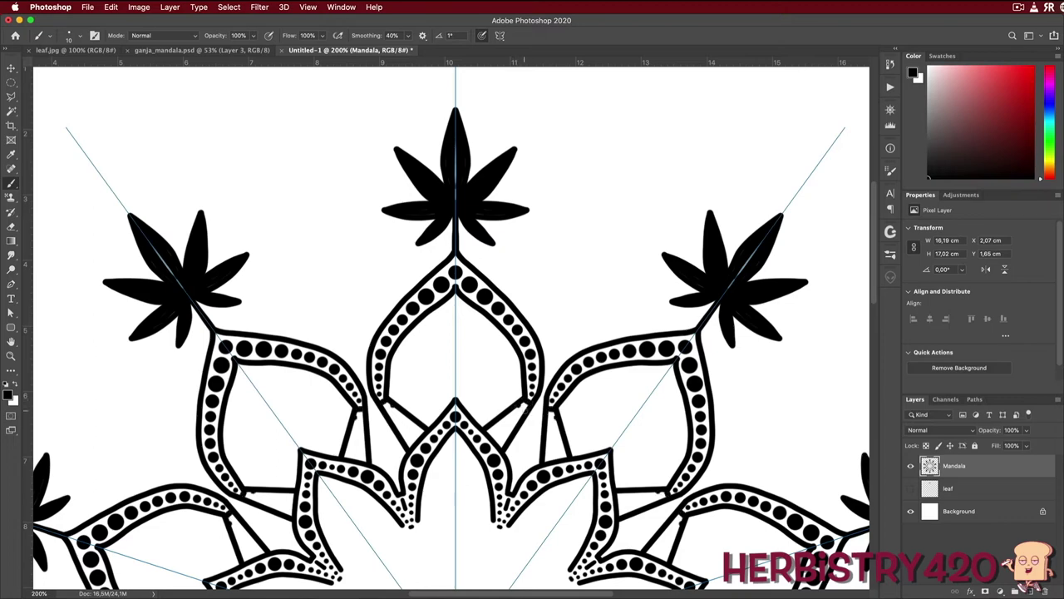
left_click_drag(515, 403, 528, 413)
left_click_drag(354, 416, 359, 429)
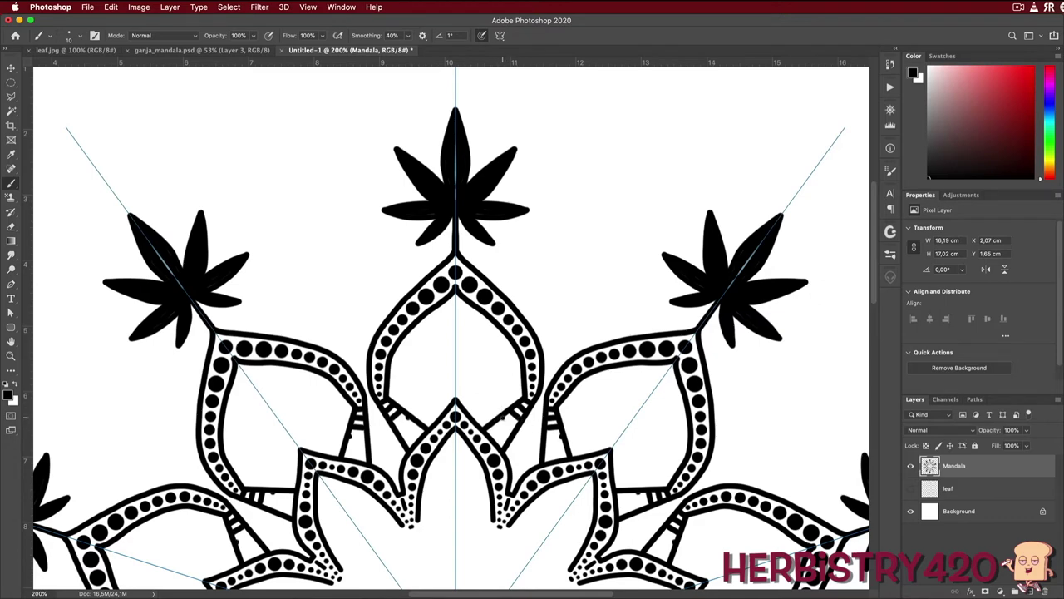
mouse_move(504, 420)
left_mouse_down()
mouse_move(515, 429)
mouse_move(504, 442)
left_mouse_up()
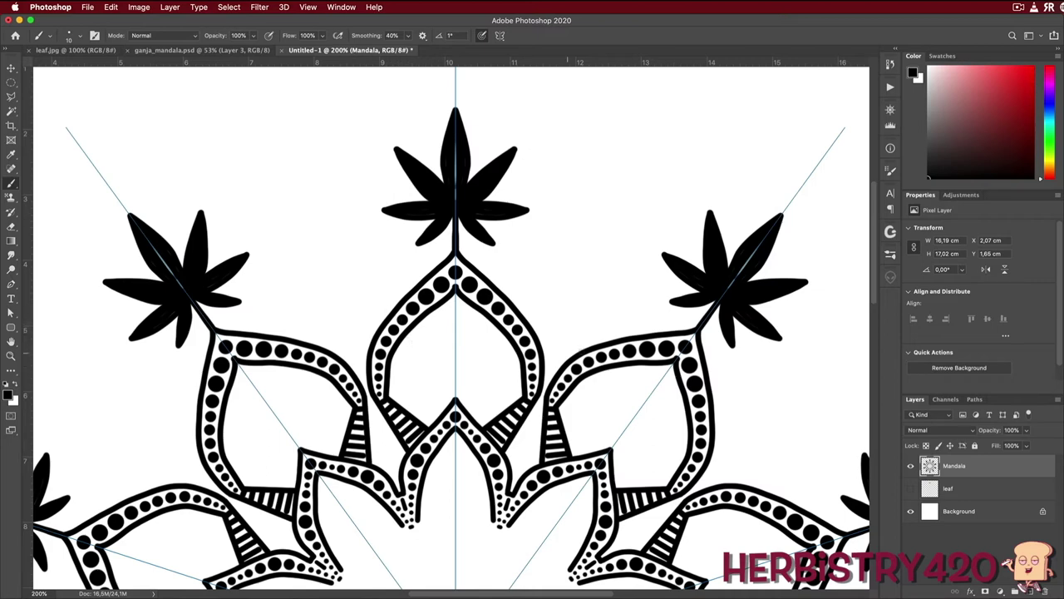
- Add a new layer directly below the Mandala layer and name it "circle guide"
left_click(1033, 588)
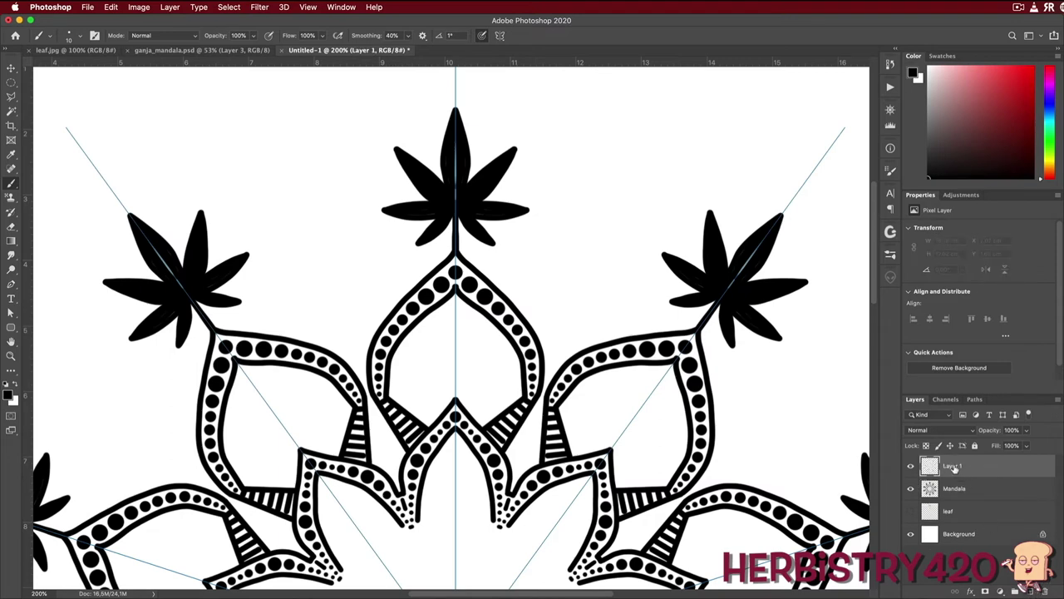
left_click_drag(953, 468, 977, 499)
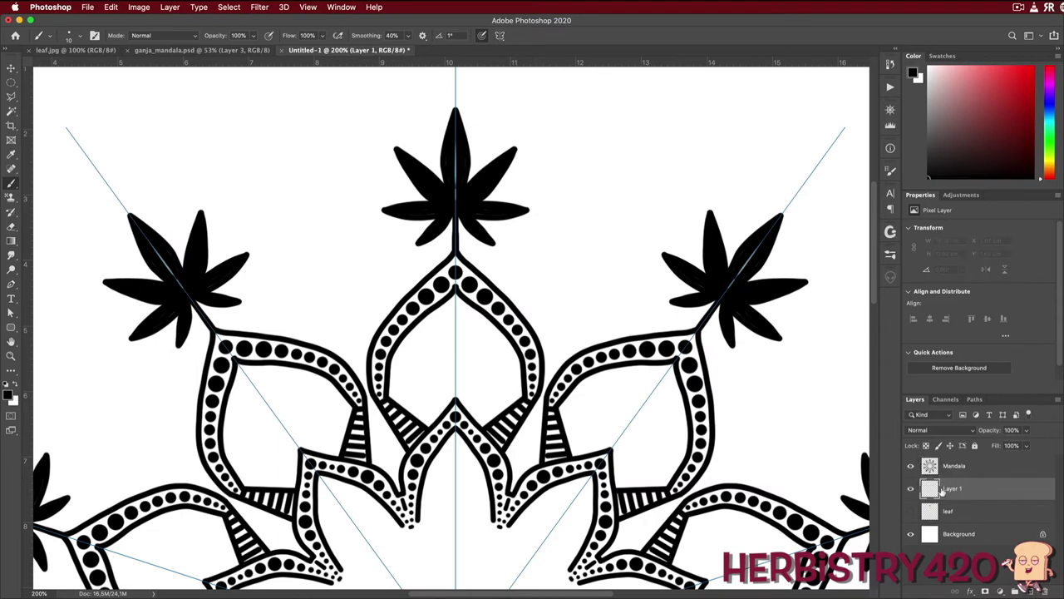
double_click(954, 488)
type("circle guide")
key("Return")
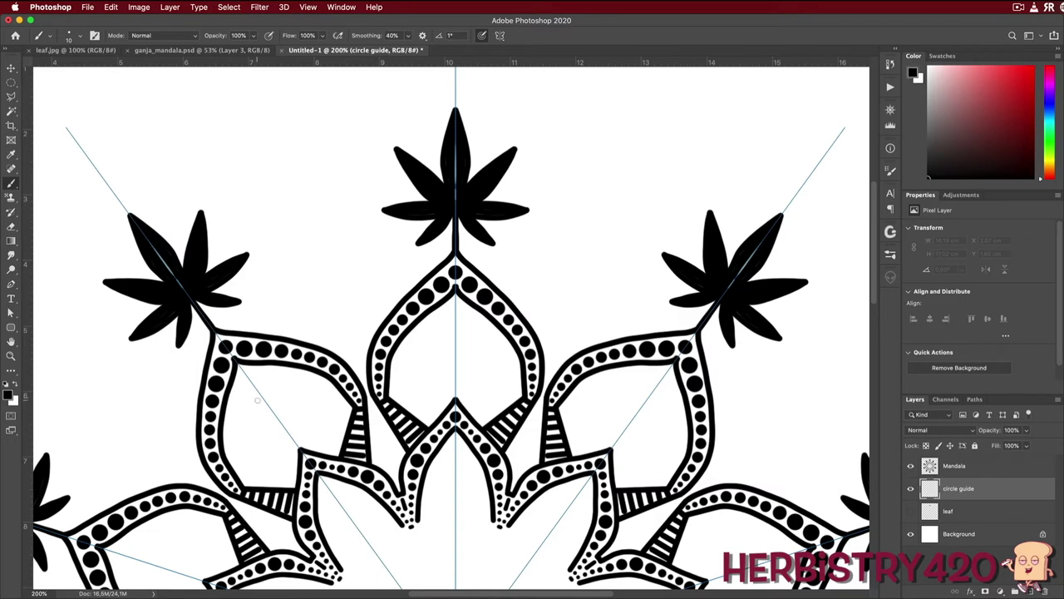
- Make a circular selection about 1.78 cm wide centred on the inner petal's tip and fill it with red (ff0000) on the circle guide layer
left_click(9, 396)
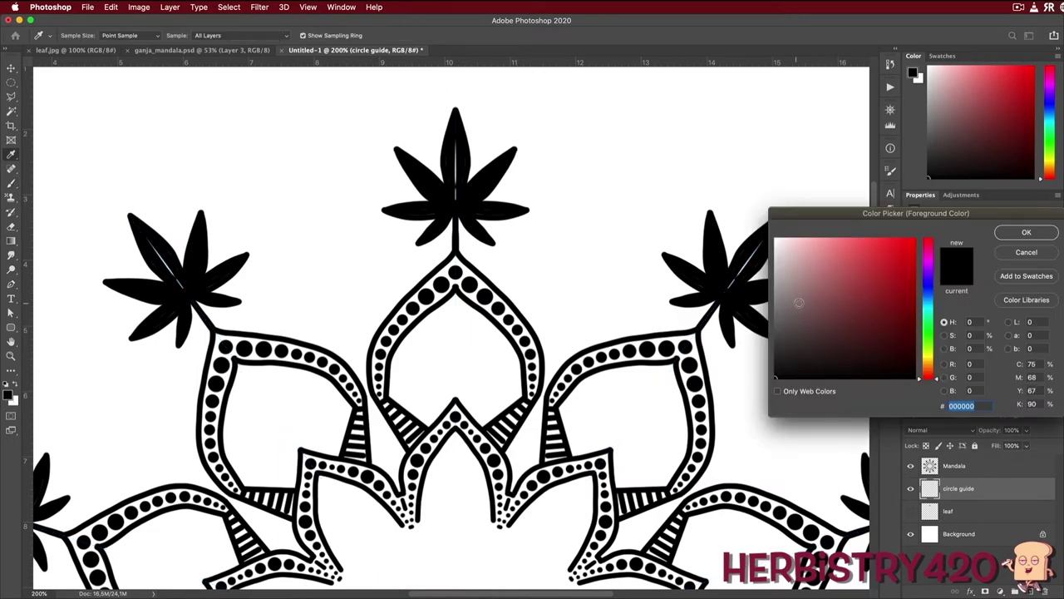
left_click_drag(799, 303, 917, 239)
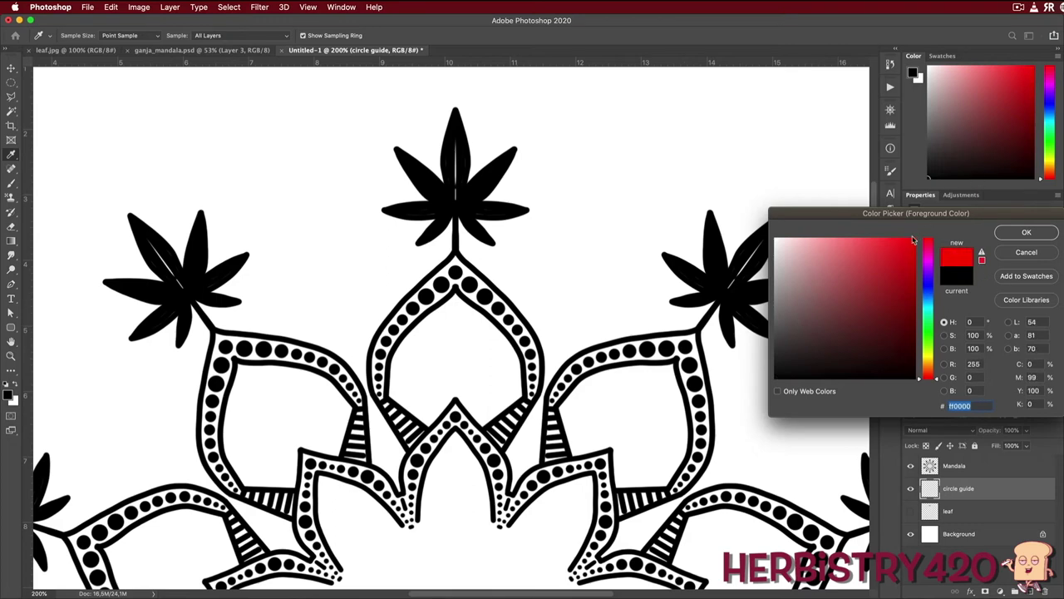
left_click(1026, 232)
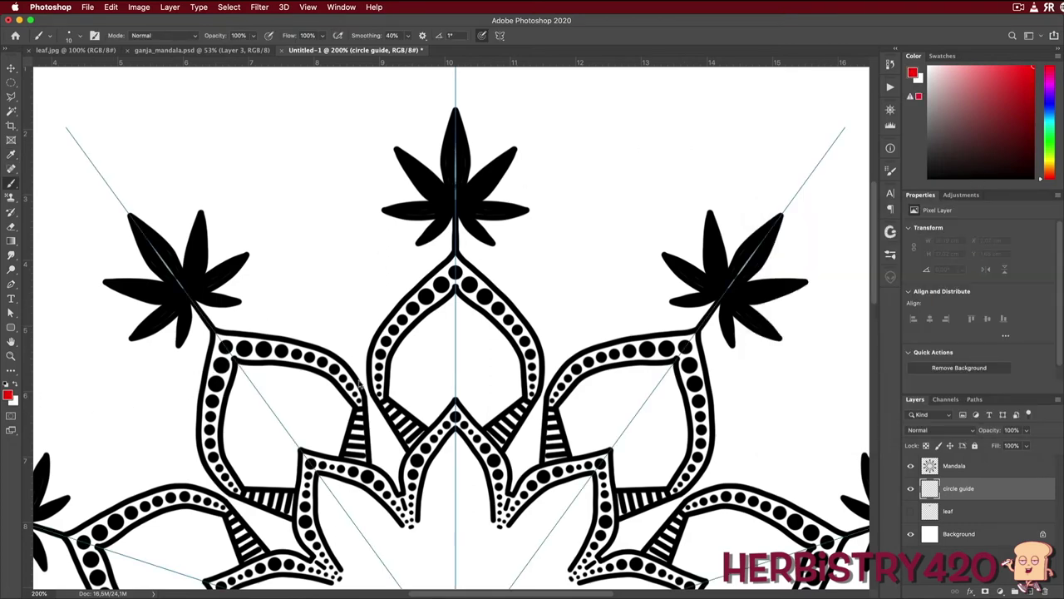
left_click(10, 84)
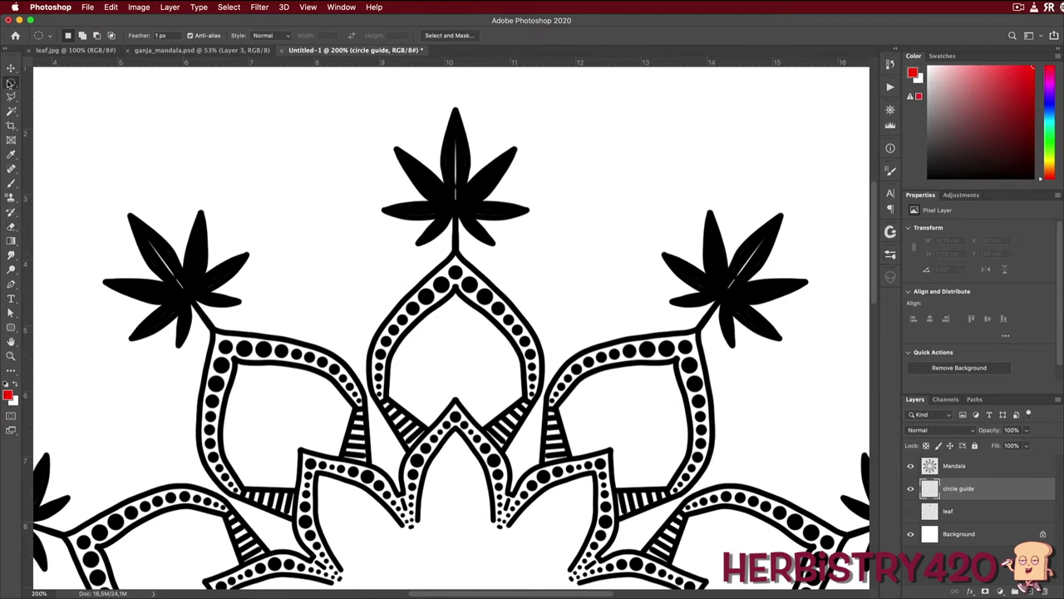
left_click_drag(11, 83, 50, 80)
key("shift+m")
left_click_drag(455, 396, 519, 451)
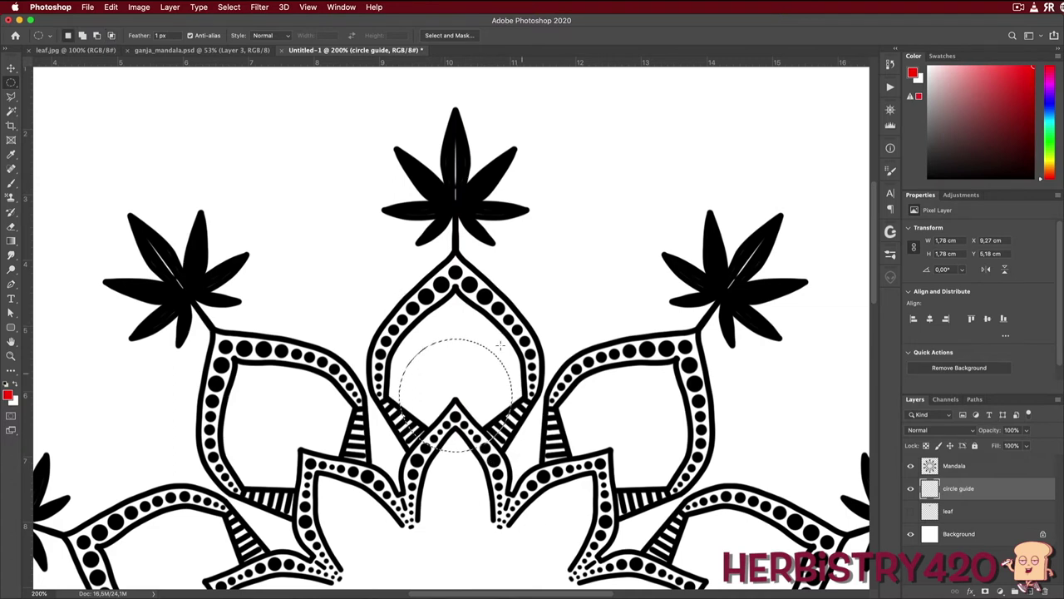
key("alt+BackSpace")
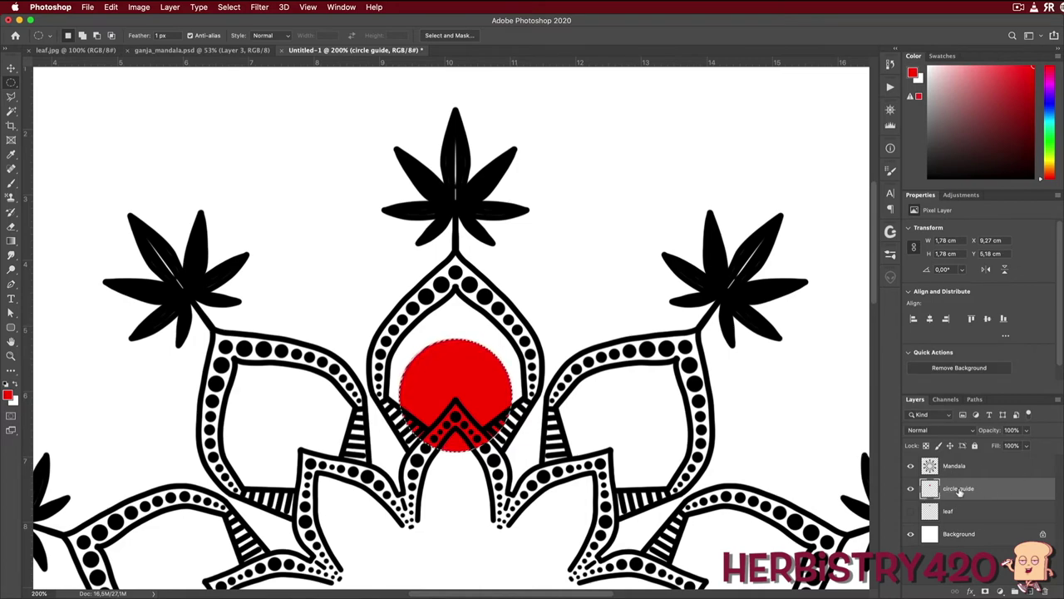
- Duplicate the red circle onto a separate layer above circle guide, and load the circle guide layer's circle as a selection
key("super+shift+alt+n")
key("super+d")
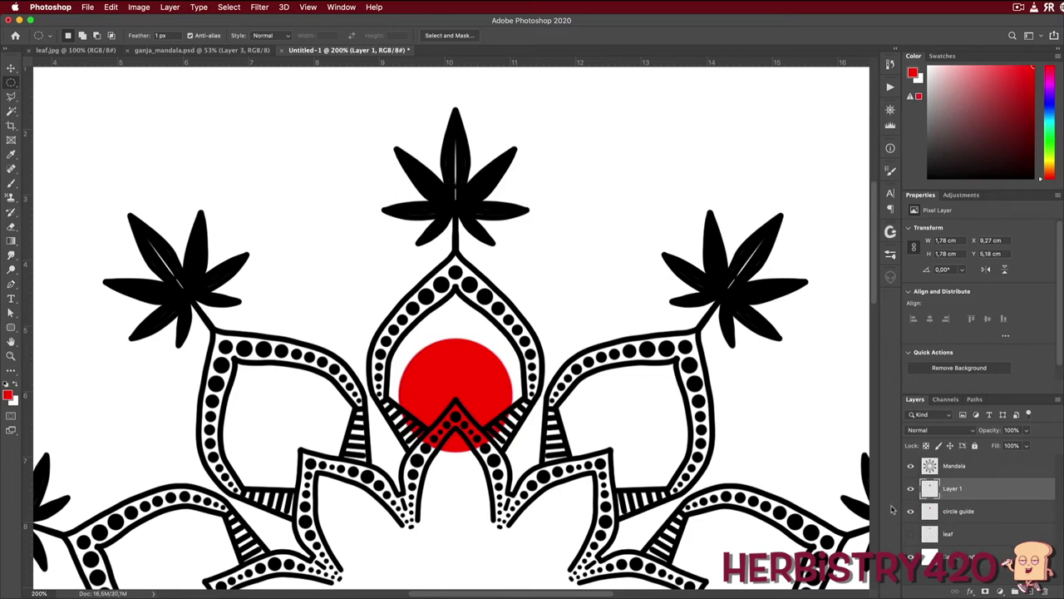
left_click(956, 512)
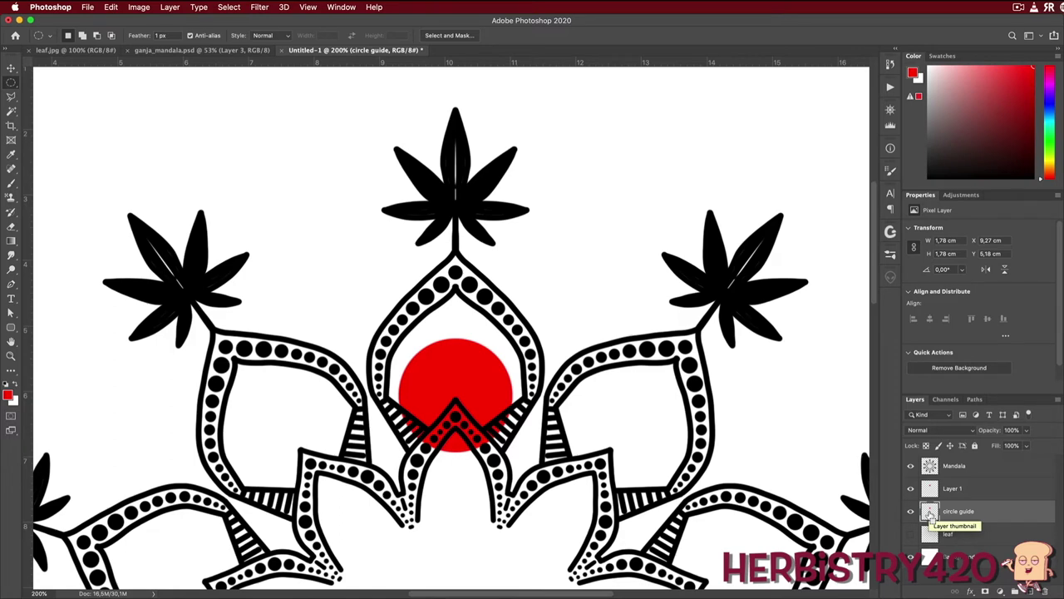
left_click(929, 513, "super")
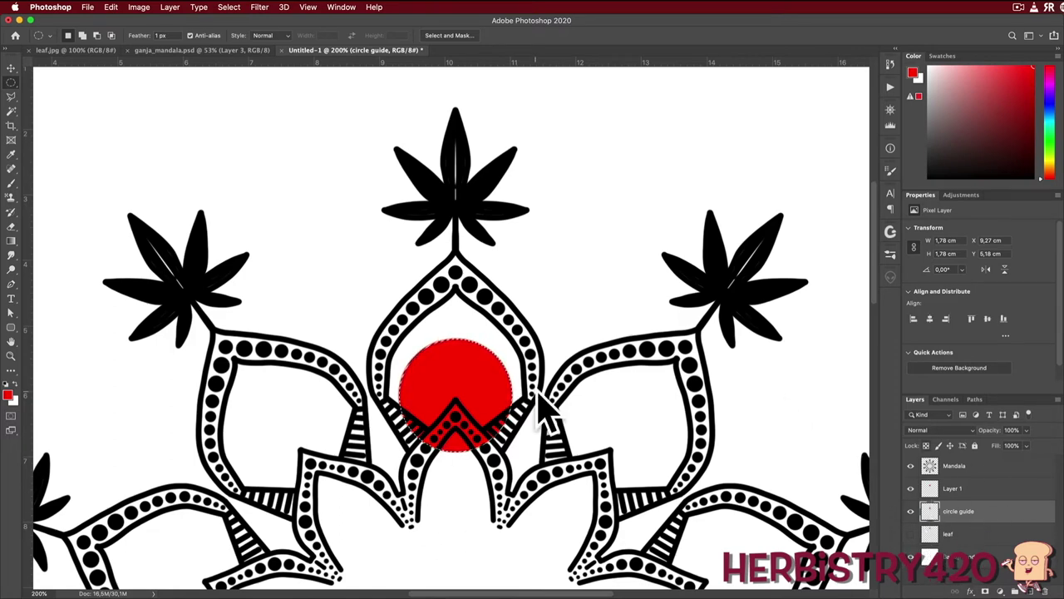
- Set the foreground colour to blue and fill the selected circle on the circle guide layer with it
left_click(8, 396)
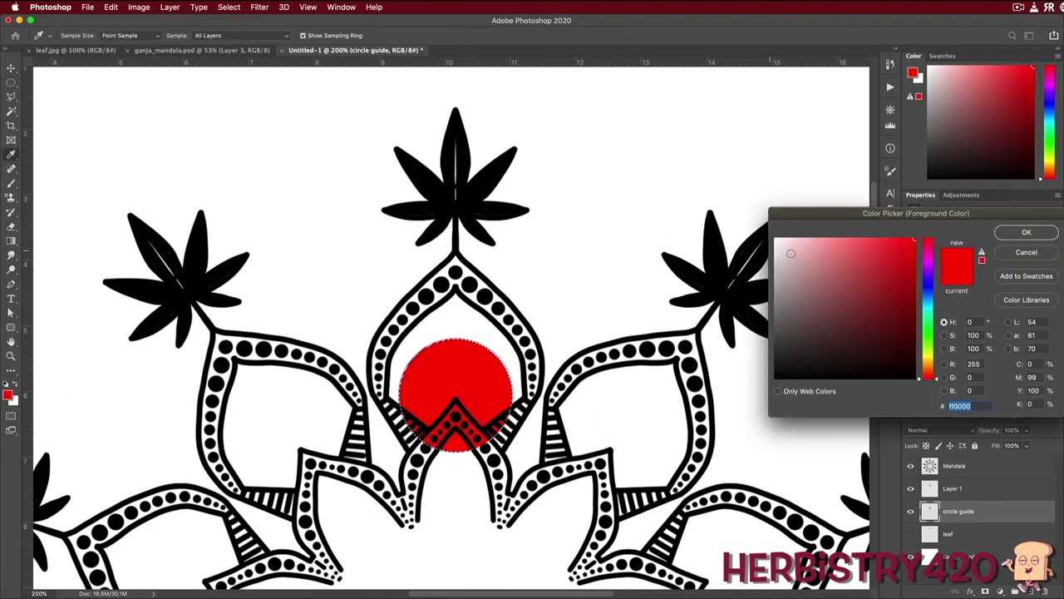
left_click(927, 285)
left_click(1023, 231)
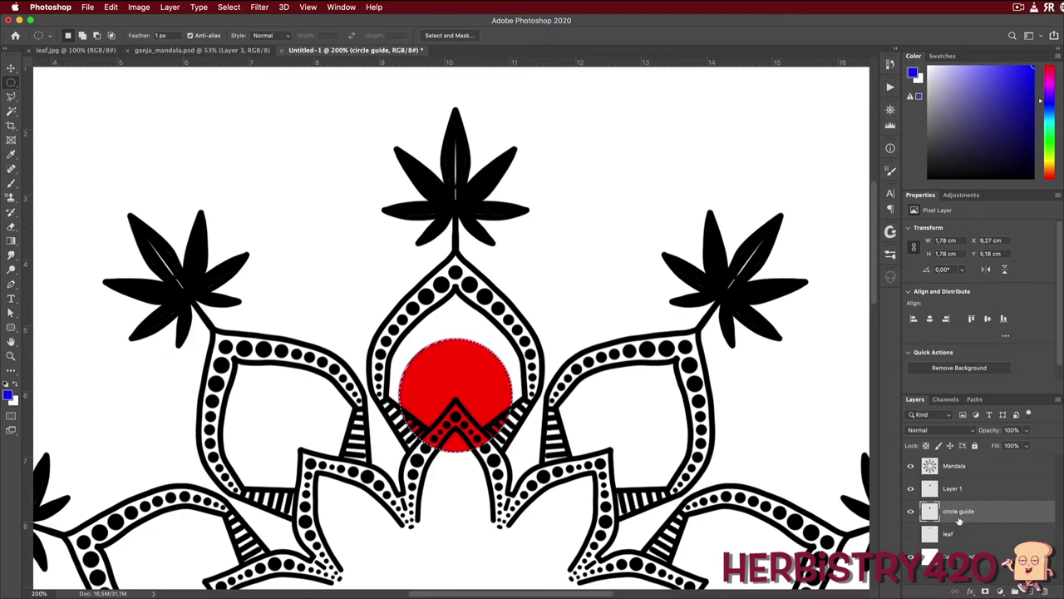
key("super+c")
- Scale the blue circle to 129.32% around its centre so it surrounds the red one, and clear the selection
key("super+t")
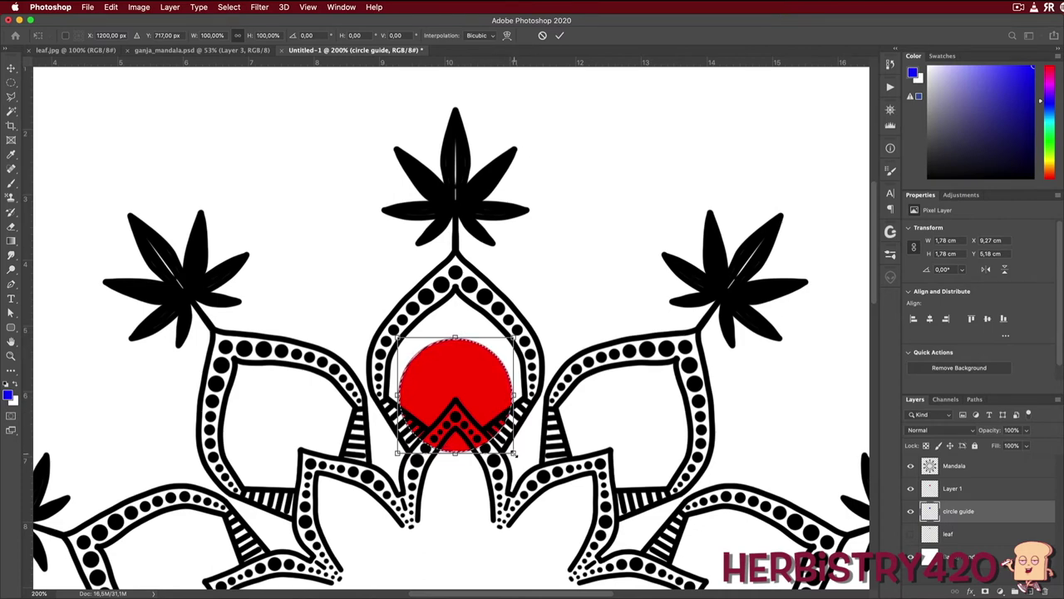
left_click_drag(514, 454, 532, 470)
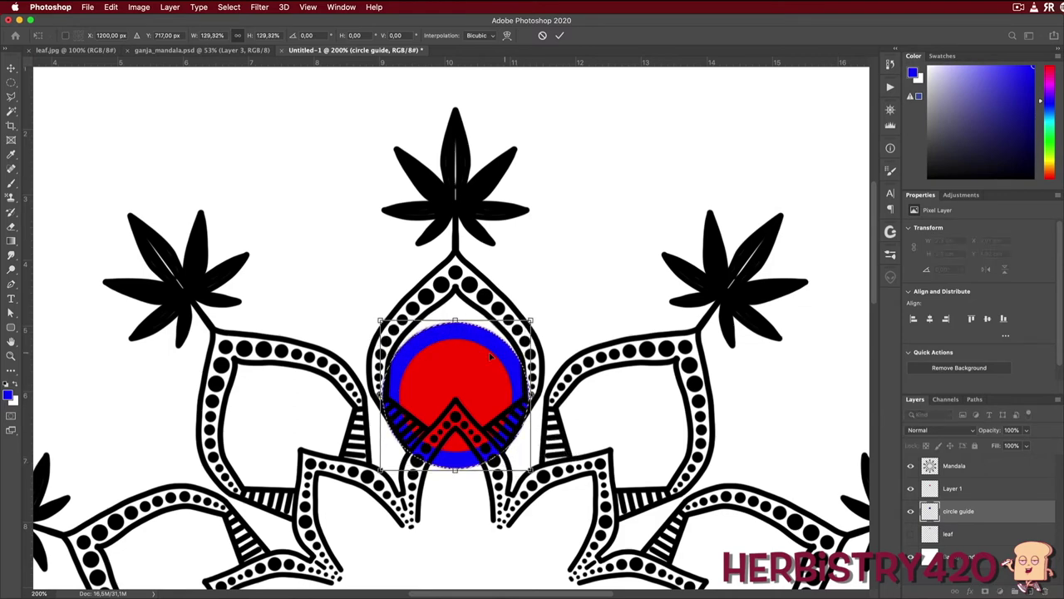
key("Return")
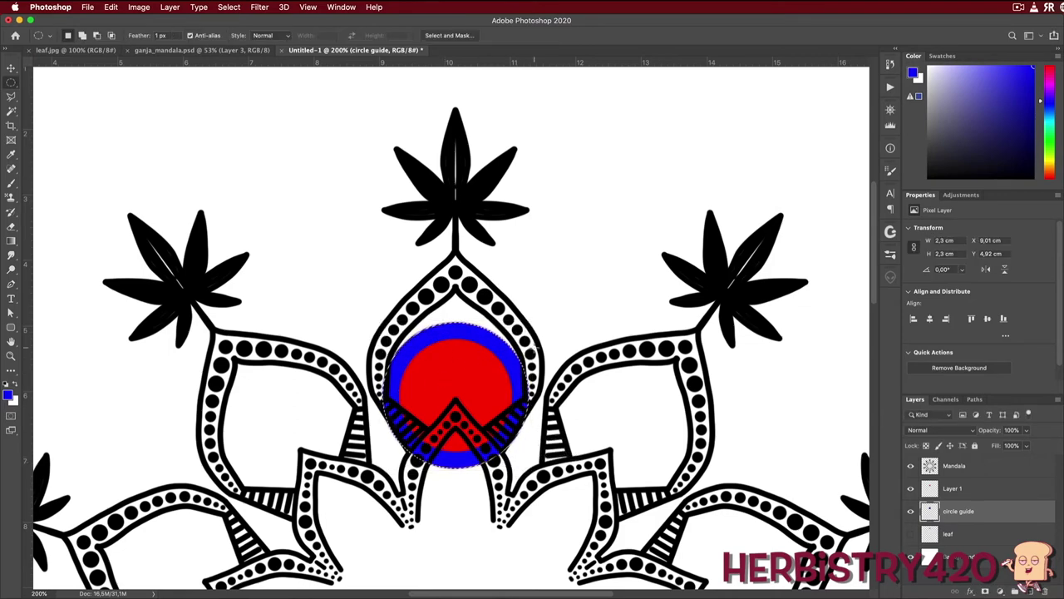
left_click(953, 490)
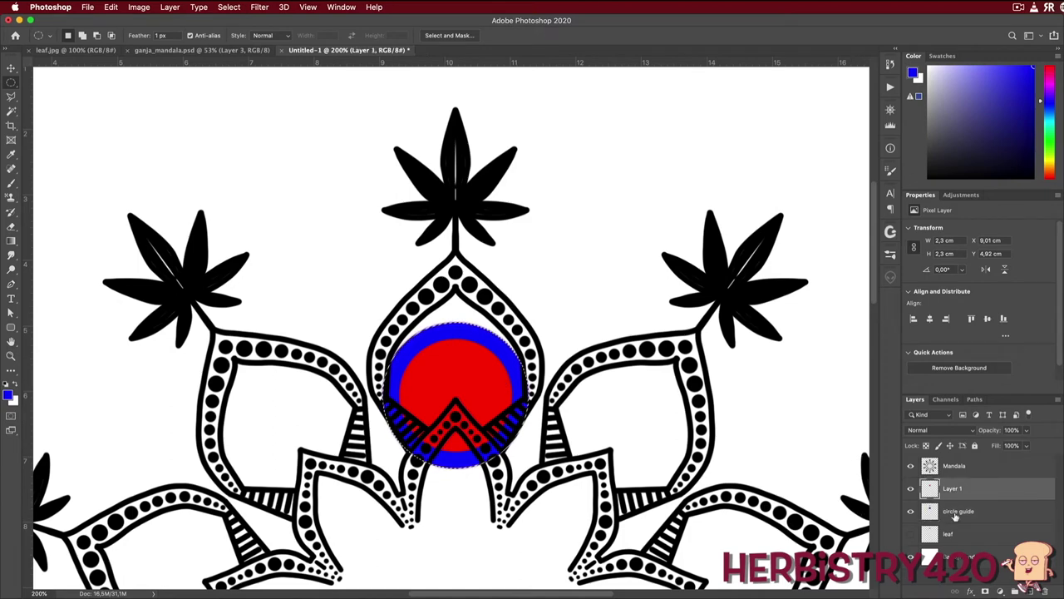
key("super+d")
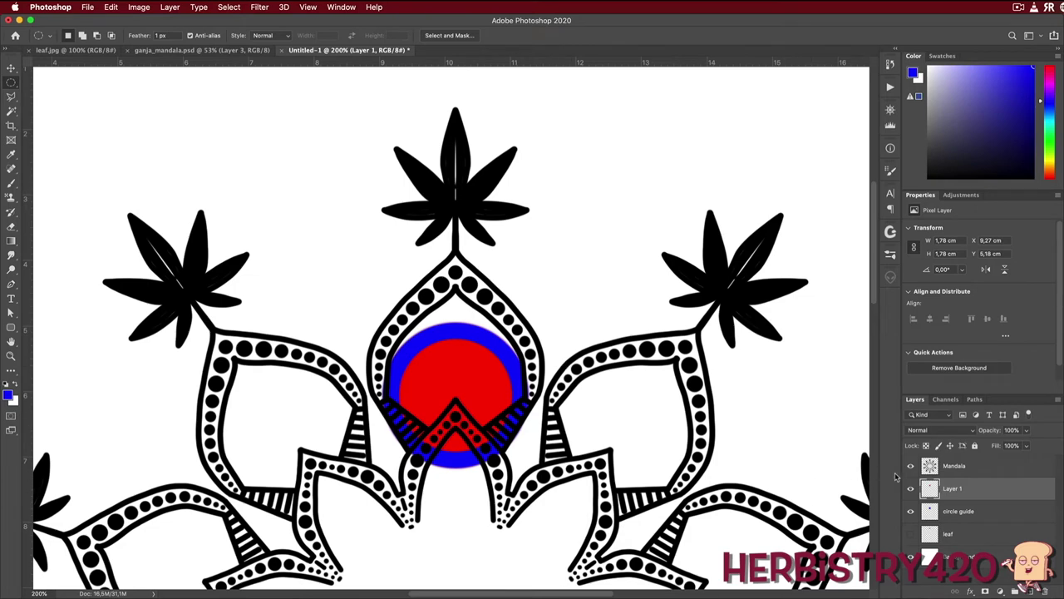
- Make the Mandala layer active, restore the default black and white colours, and return to the Brush tool
left_click(956, 468)
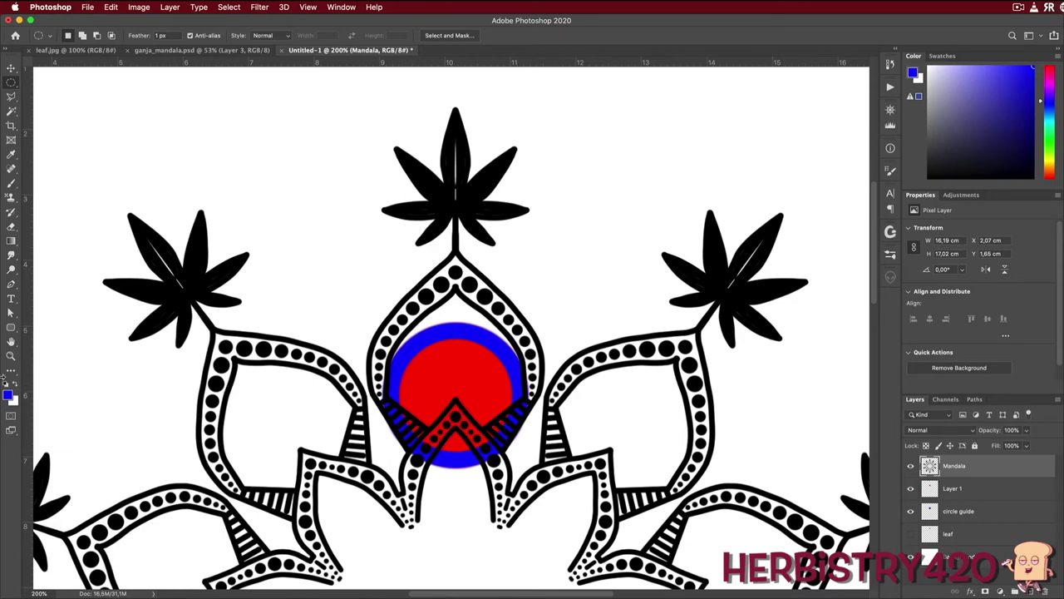
key("d")
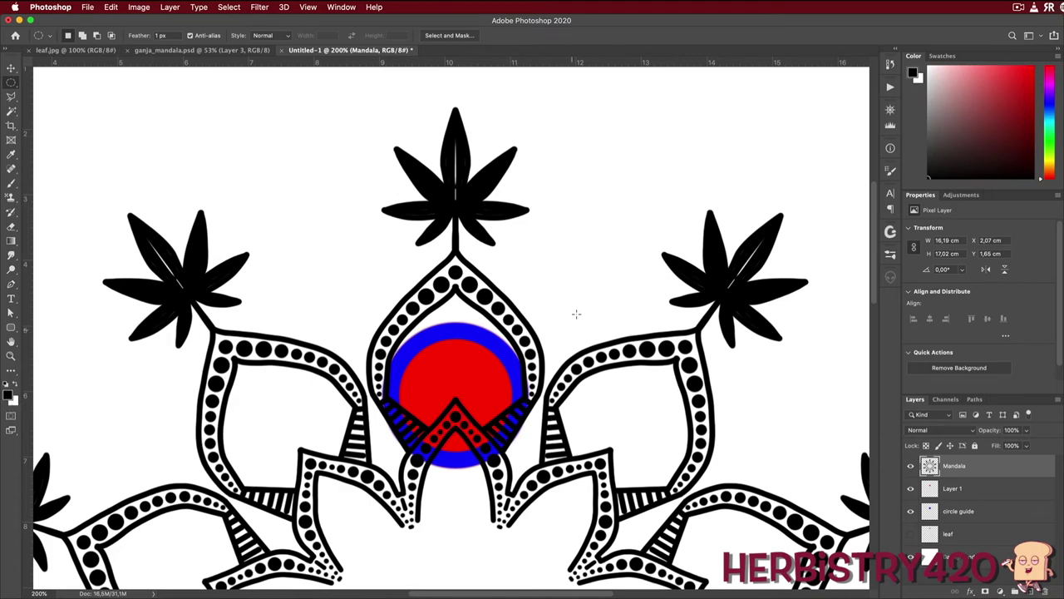
key("b")
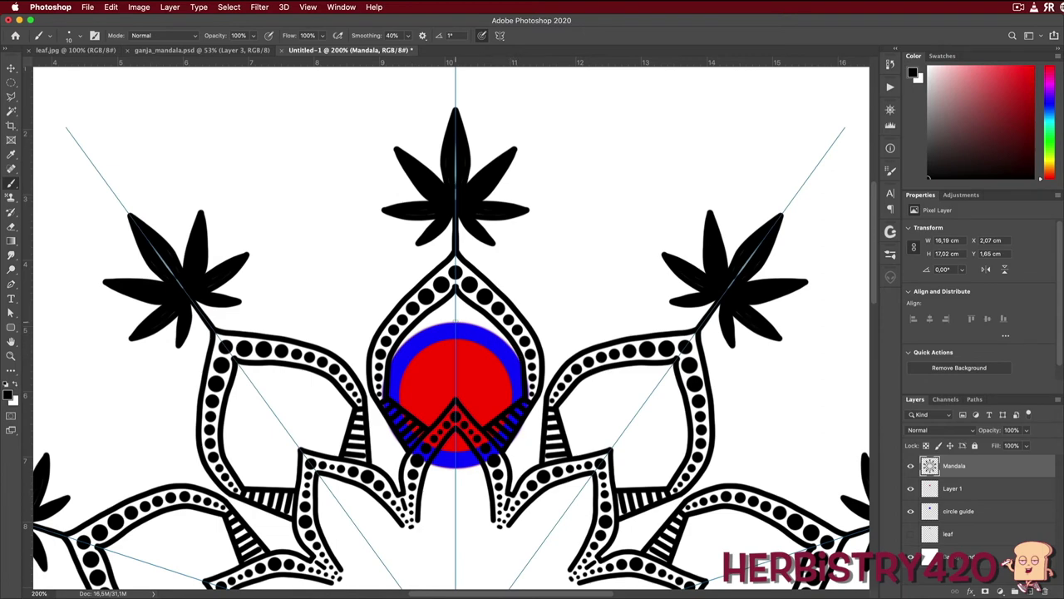
- Trace the upper edge of the blue guide circle with a black brush stroke to form a rounded arch inside each petal
left_click(454, 322)
mouse_move(454, 322)
left_mouse_down()
mouse_move(509, 342)
mouse_move(522, 390)
left_mouse_up()
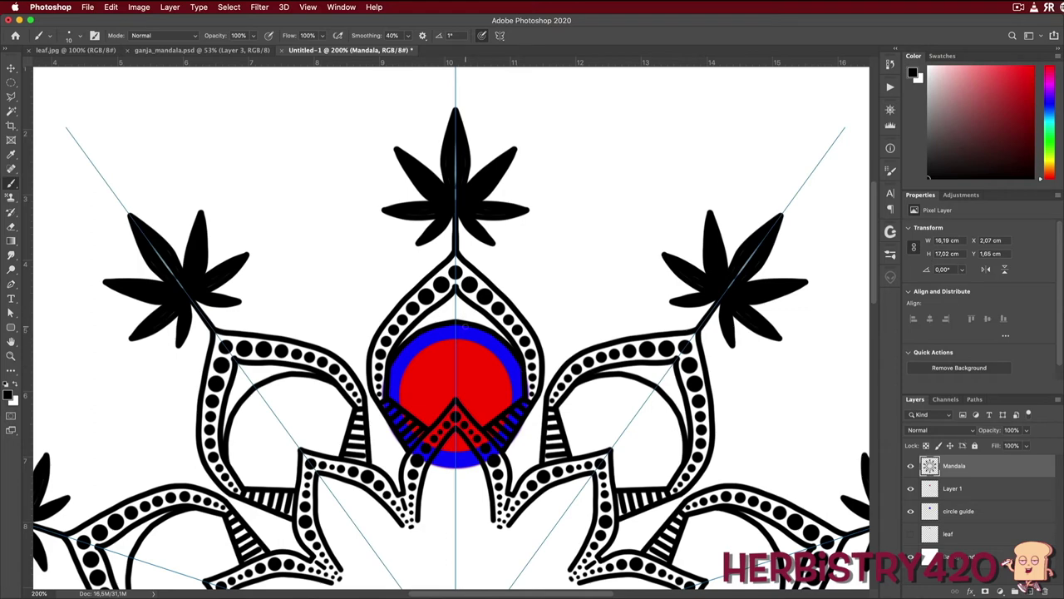
mouse_move(456, 339)
left_mouse_down()
mouse_move(496, 359)
mouse_move(517, 404)
left_mouse_up()
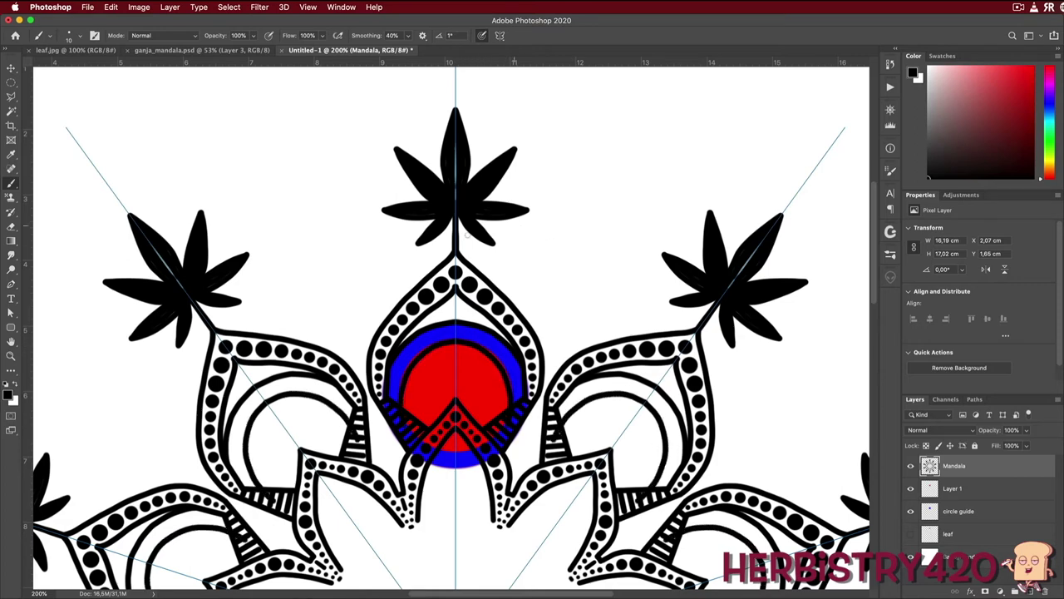
key("super+z")
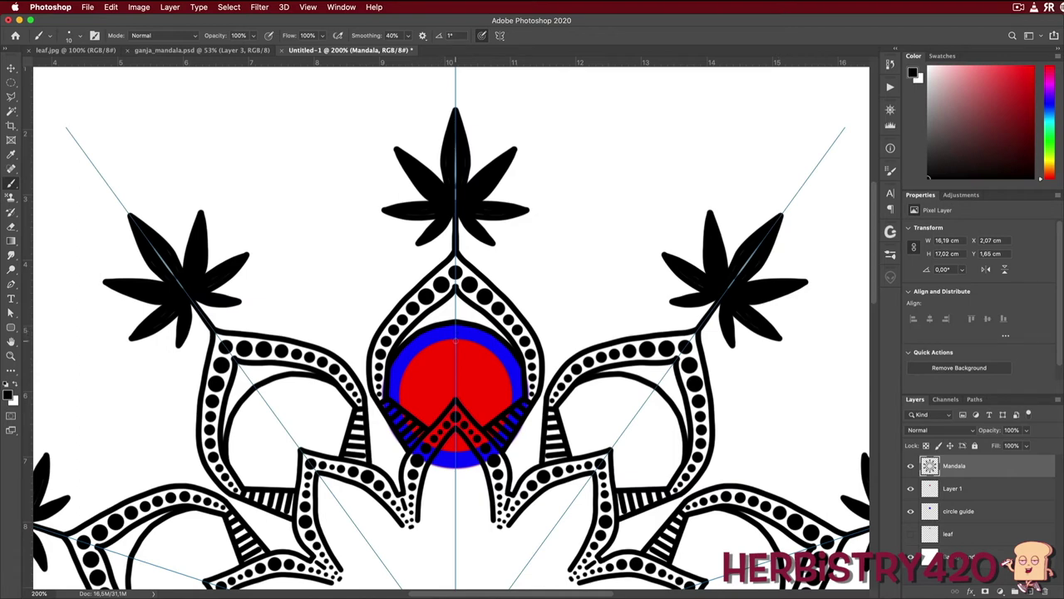
left_click_drag(456, 341, 496, 358)
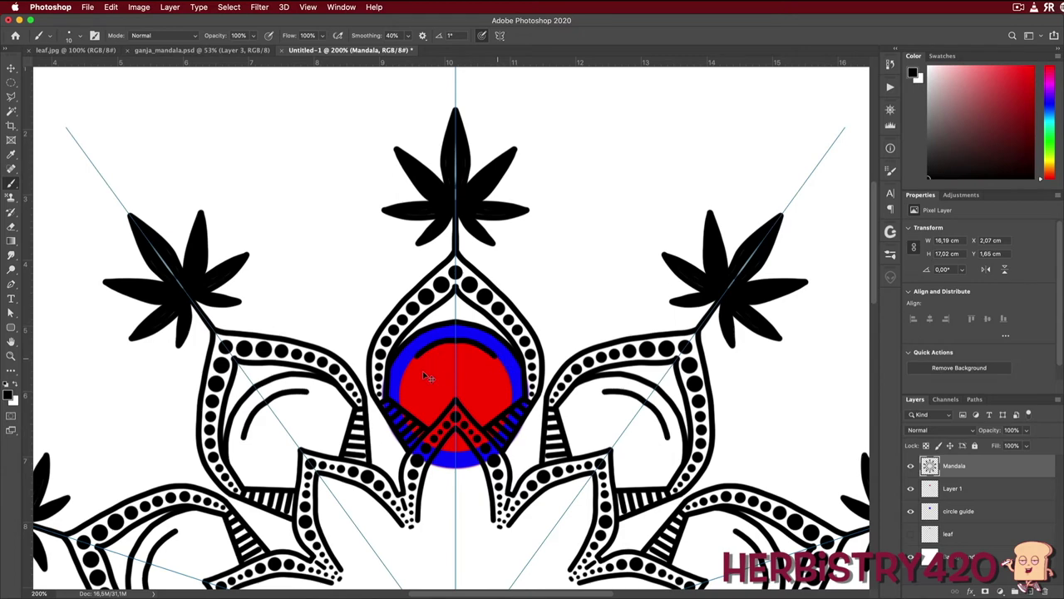
key("super+z")
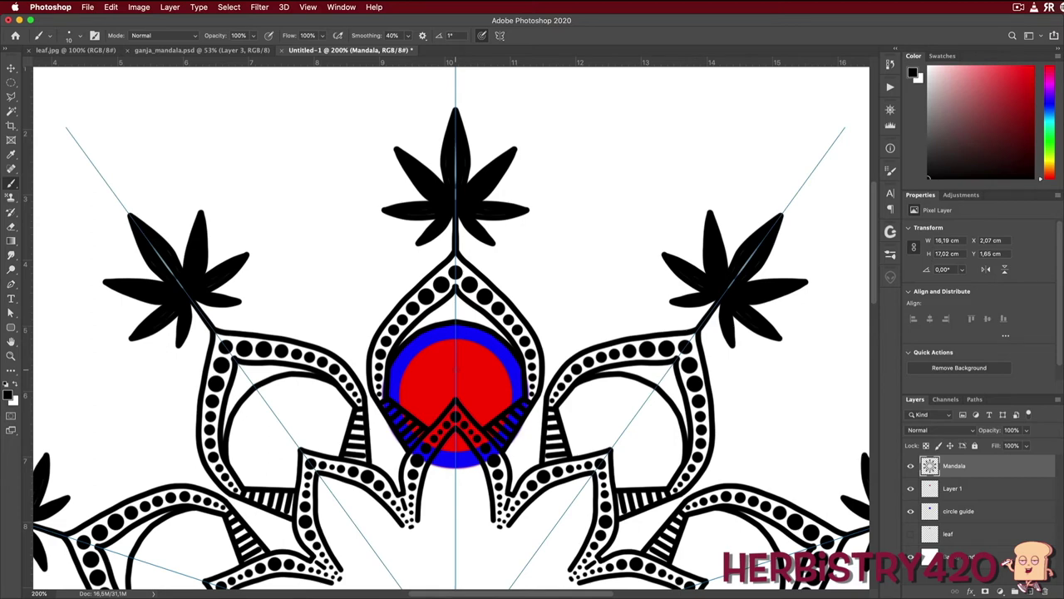
- Draw two mirrored rounded lobes dipping at the petal's axis inside the red guide circle, and hand-letter 420 in them
mouse_move(630, 427)
left_mouse_down()
mouse_move(627, 409)
mouse_move(665, 434)
left_mouse_up()
mouse_move(625, 396)
left_mouse_down()
mouse_move(586, 398)
mouse_move(565, 422)
left_mouse_up()
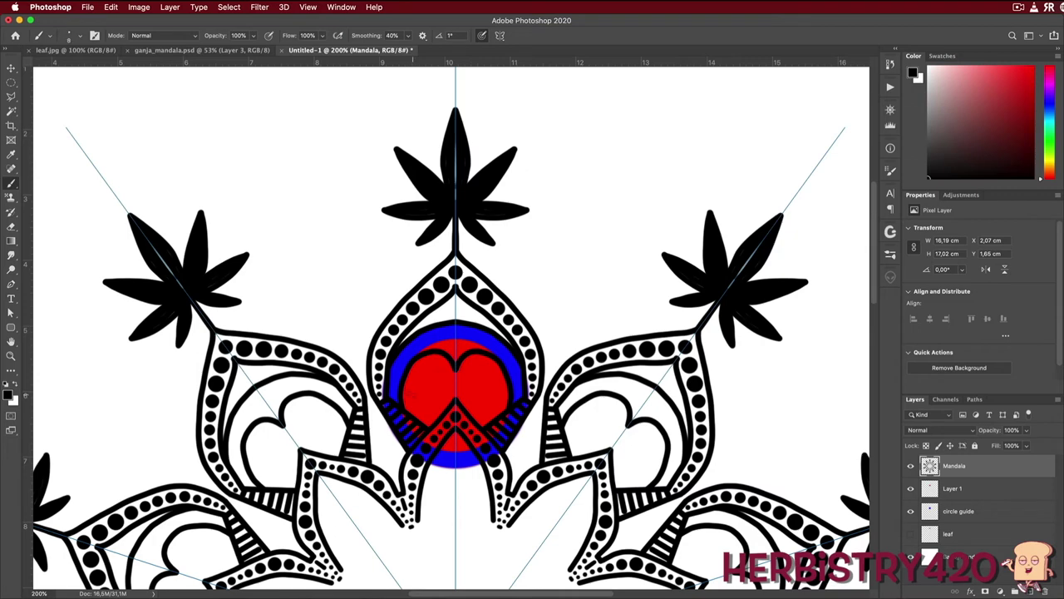
key("super+plus")
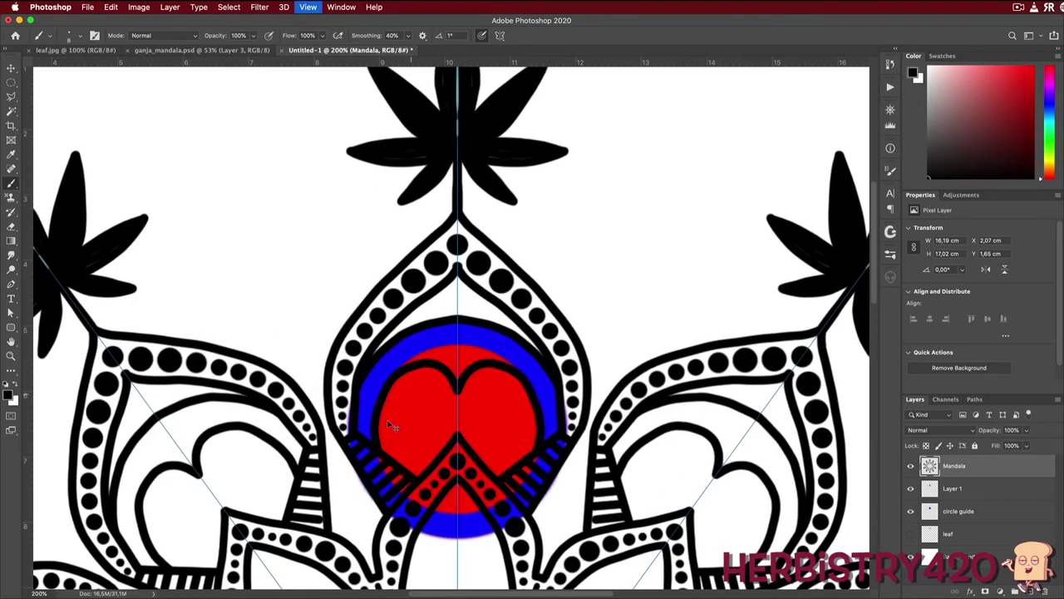
mouse_move(636, 454)
left_mouse_down()
mouse_move(640, 482)
mouse_move(655, 468)
mouse_move(651, 496)
left_mouse_up()
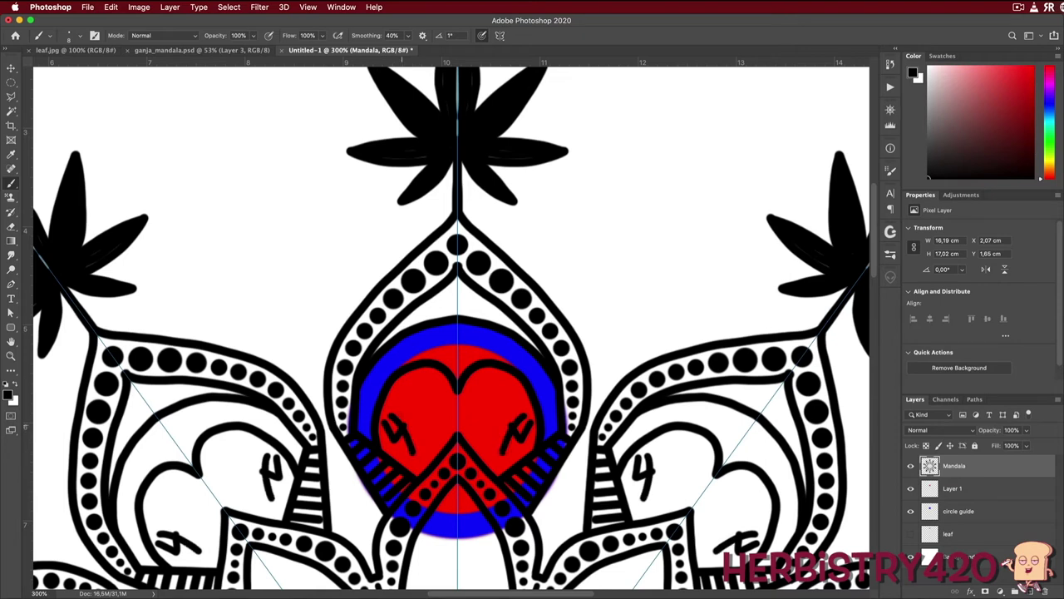
mouse_move(655, 455)
left_mouse_down()
mouse_move(669, 456)
mouse_move(656, 484)
mouse_move(675, 479)
left_mouse_up()
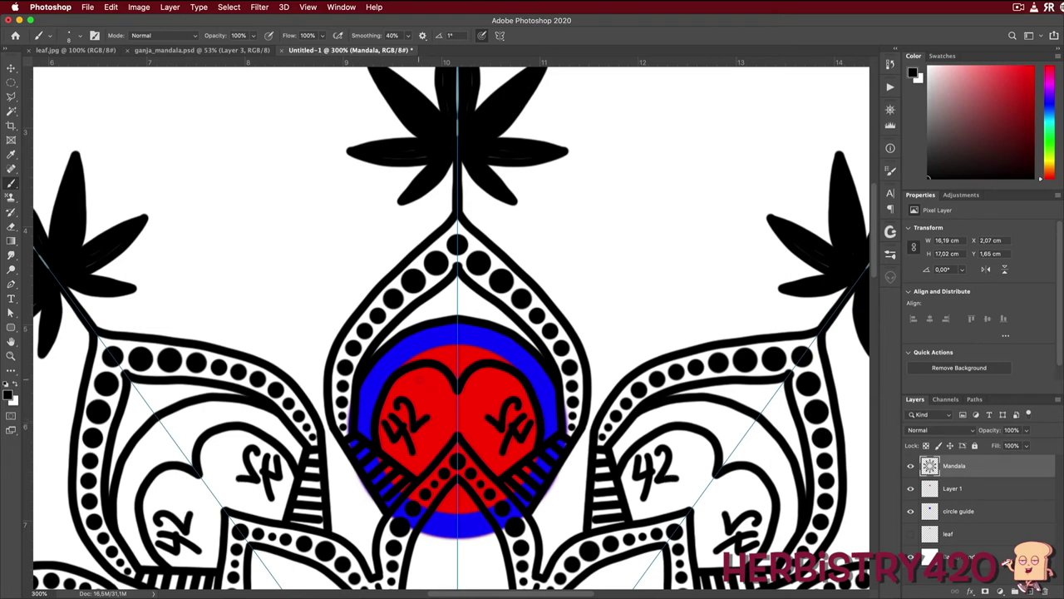
mouse_move(695, 441)
left_mouse_down()
mouse_move(680, 456)
mouse_move(681, 474)
mouse_move(697, 479)
mouse_move(703, 459)
mouse_move(685, 433)
left_mouse_up()
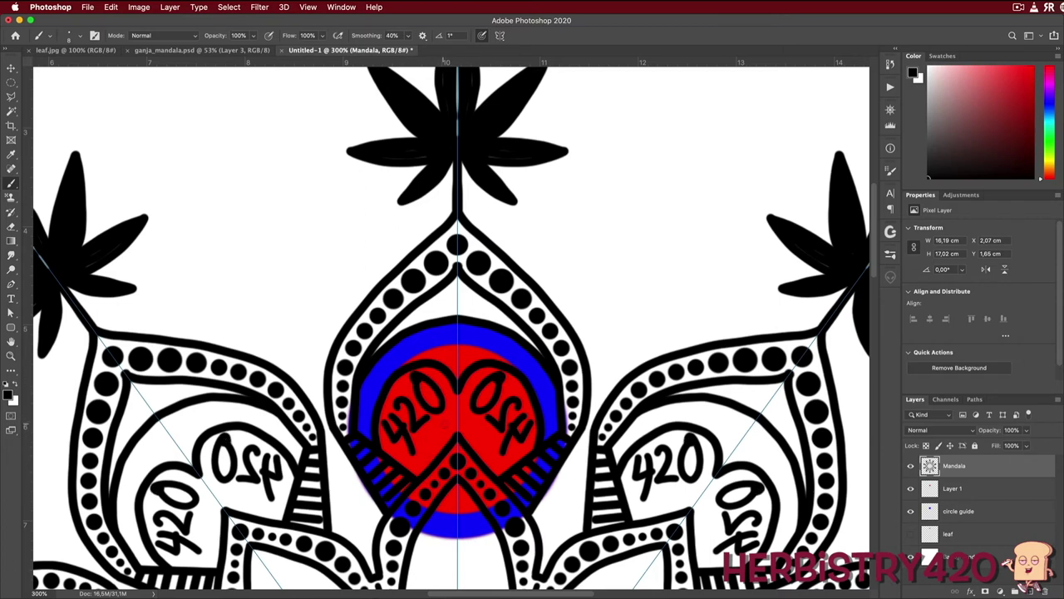
- Add a curved stroke beneath each 420 and a short row of dots along the axis between the two lobes
left_click_drag(689, 486, 638, 509)
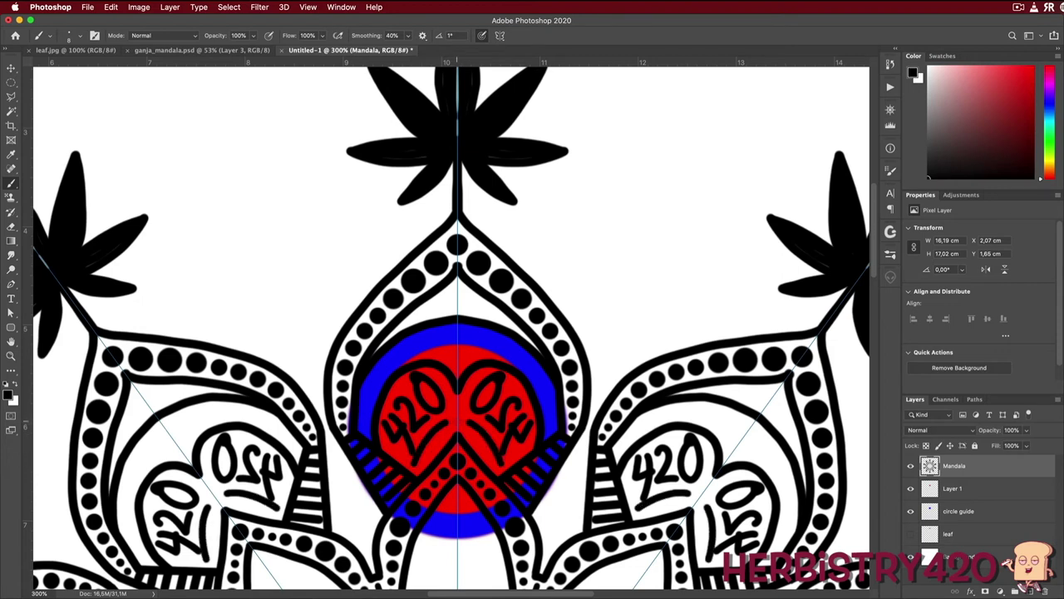
left_click(698, 499)
left_click(705, 490)
left_click(204, 481)
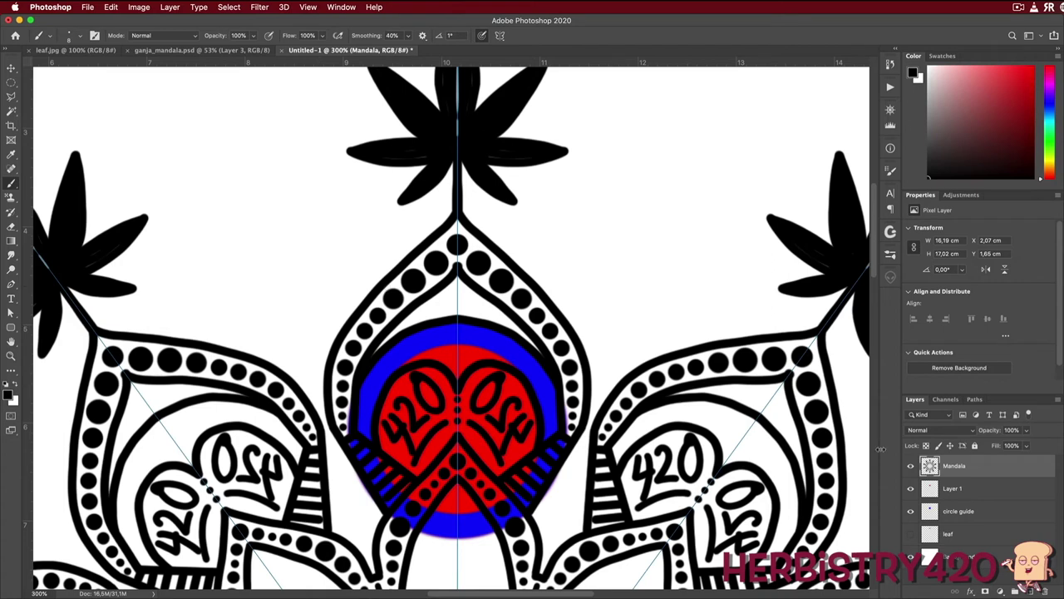
- Delete Layer 1 and the circle guide layer, and make the Mandala layer active
left_click(954, 491)
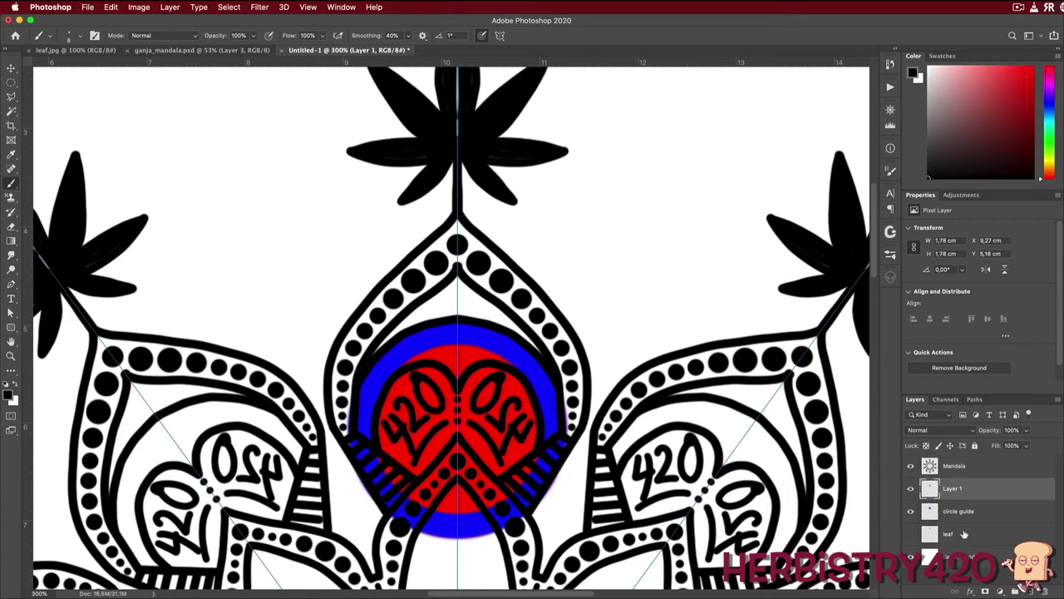
left_click(961, 512)
left_click(910, 489)
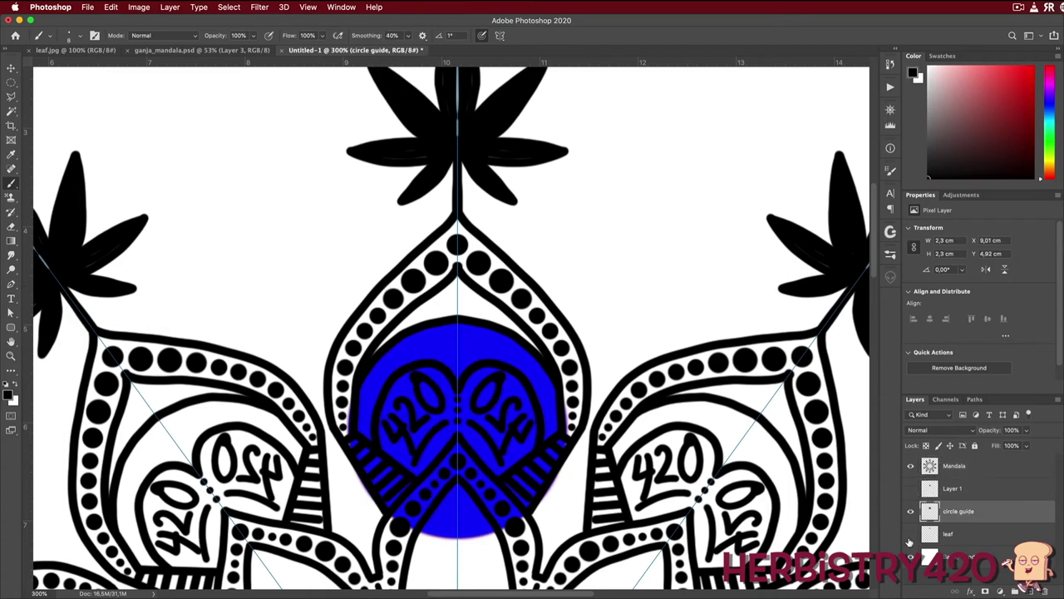
left_click(910, 511)
left_click(910, 512)
left_click(910, 489)
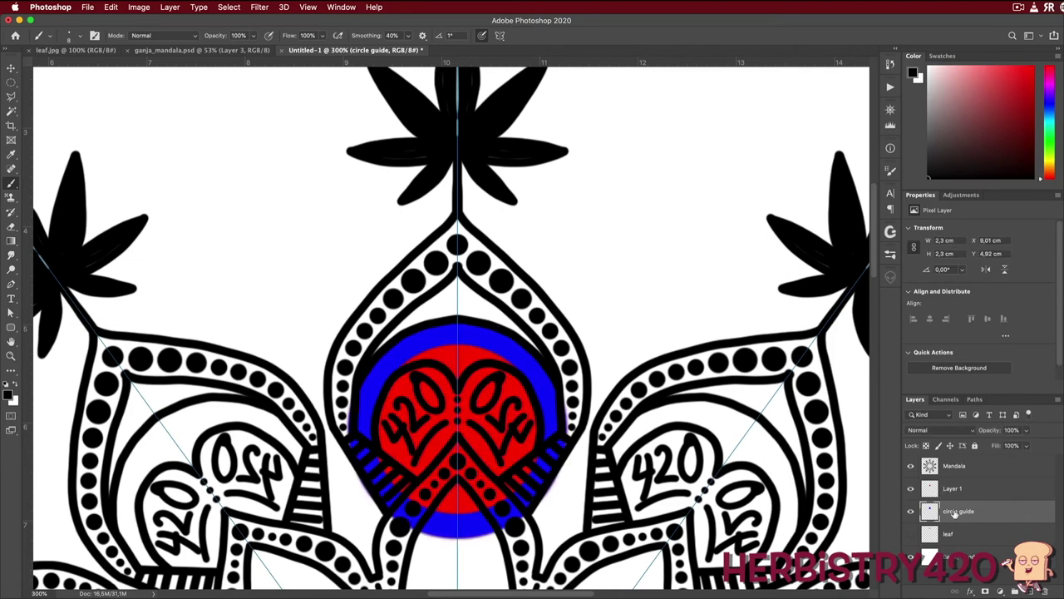
left_click(988, 489, "shift")
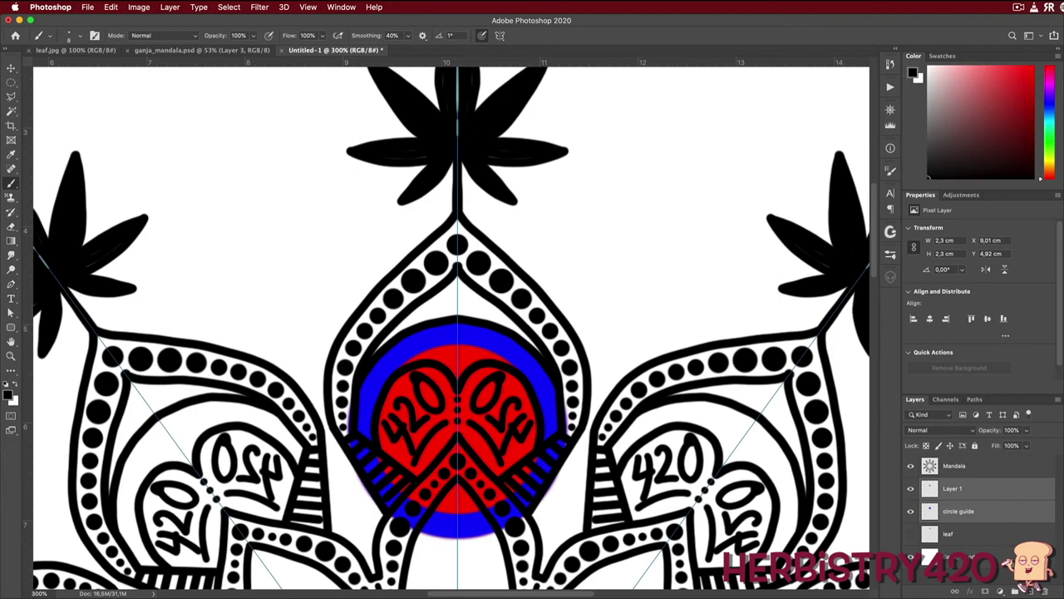
left_click(1045, 591)
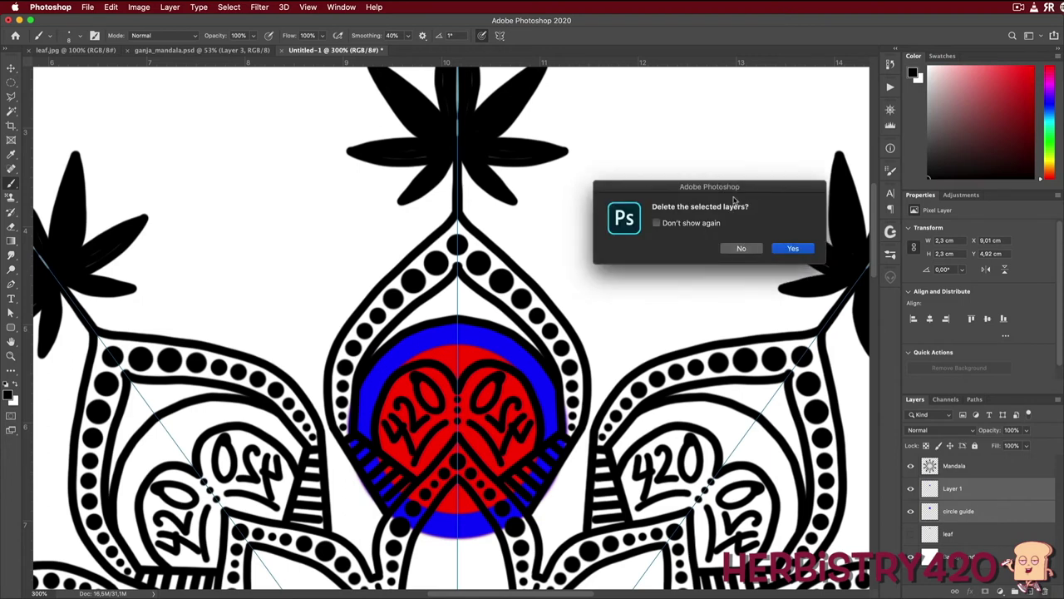
left_click(787, 247)
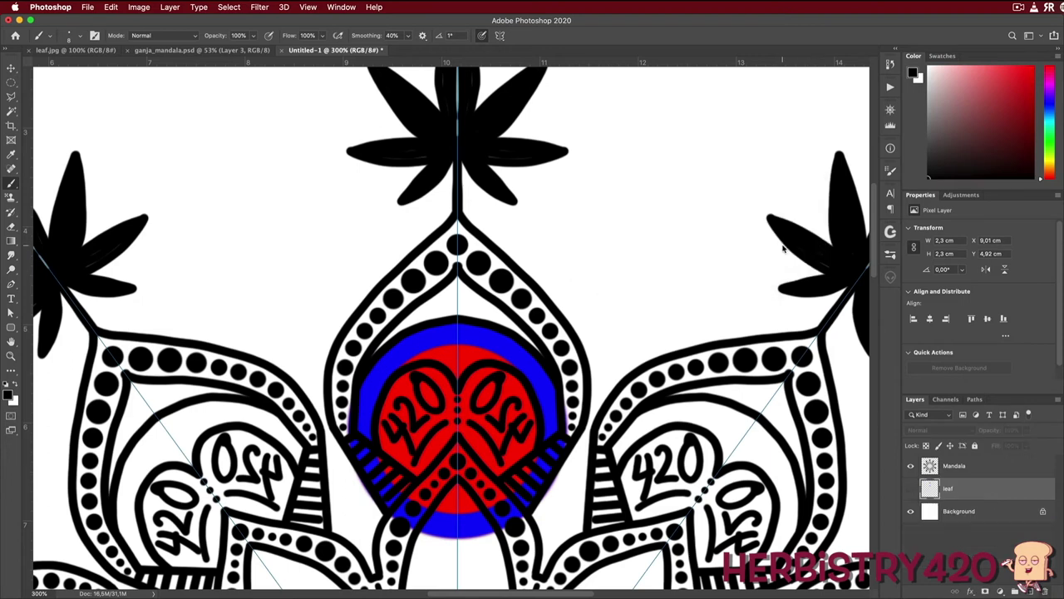
left_click(952, 473)
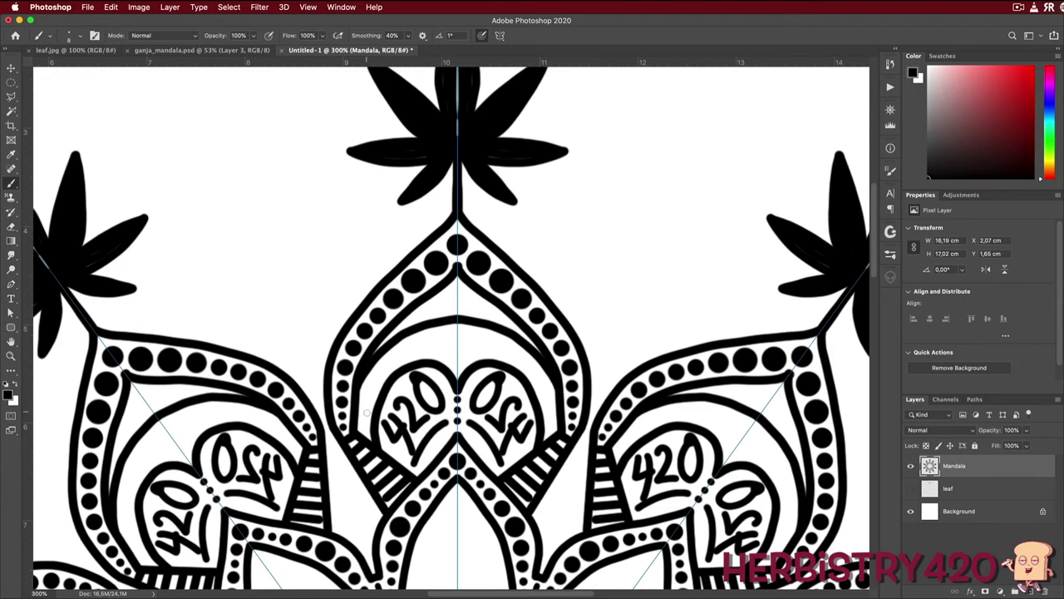
- Place a row of progressively larger dots up the lower end of the band between the rounded arch and the lobes
left_click(362, 427)
left_click(364, 414)
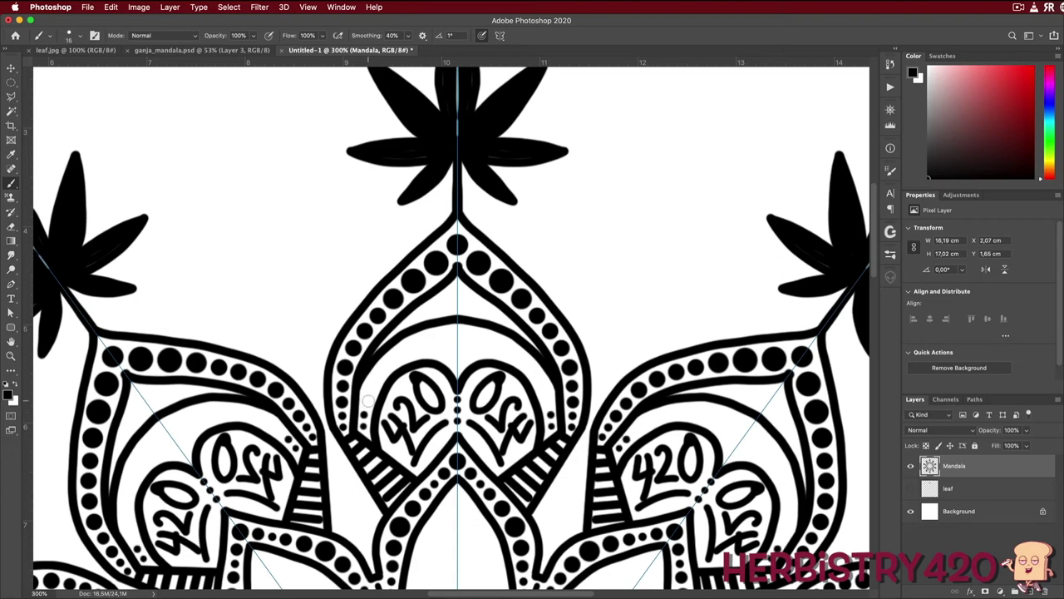
left_click(367, 396)
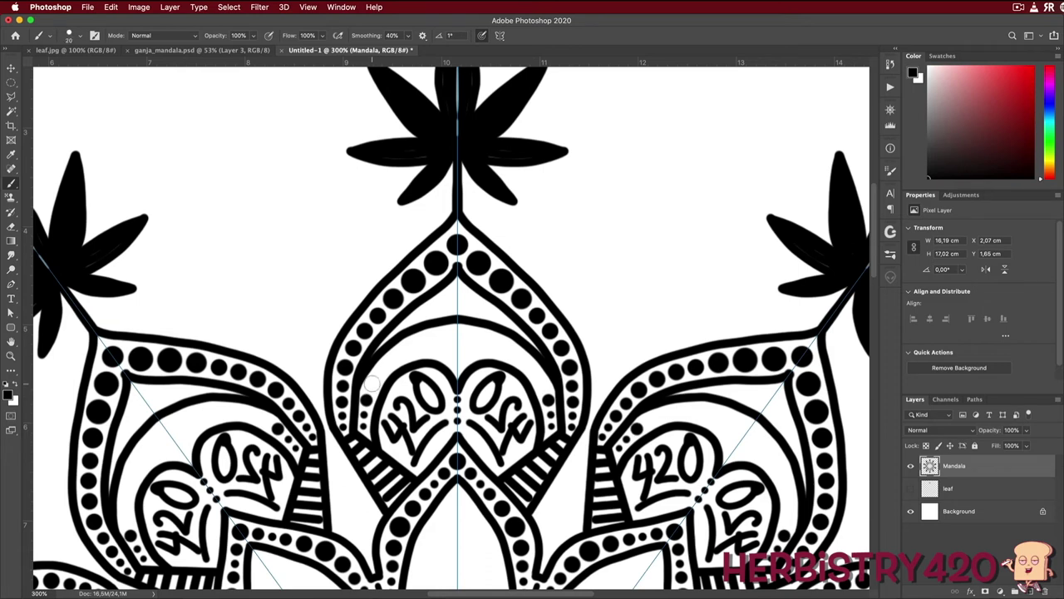
left_click(372, 384)
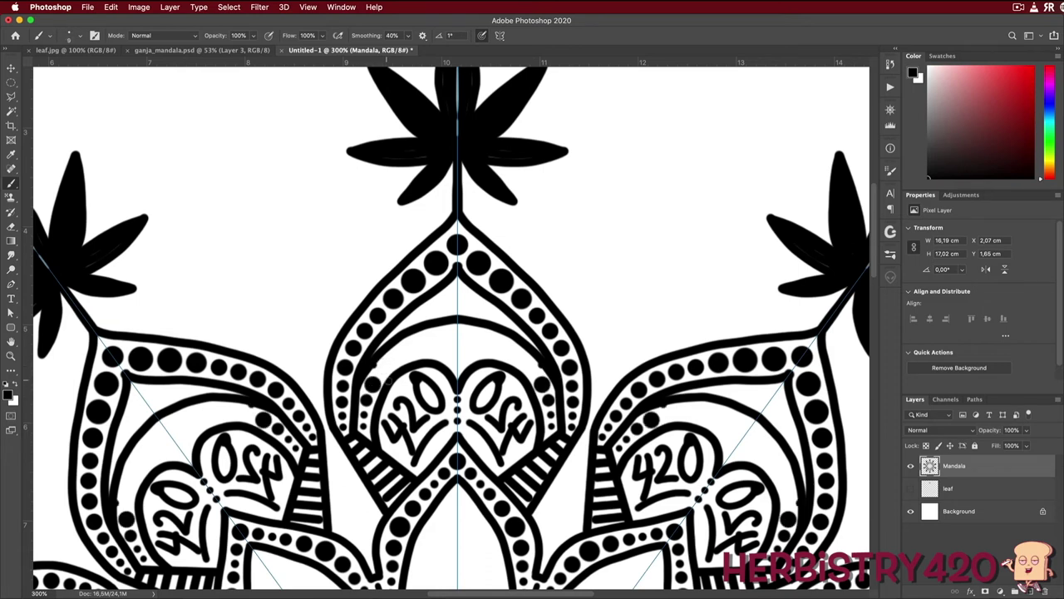
- Close off the dotted end with a short line and hatch the rest of the band up to the axis with a size 9 brush
left_click(384, 371)
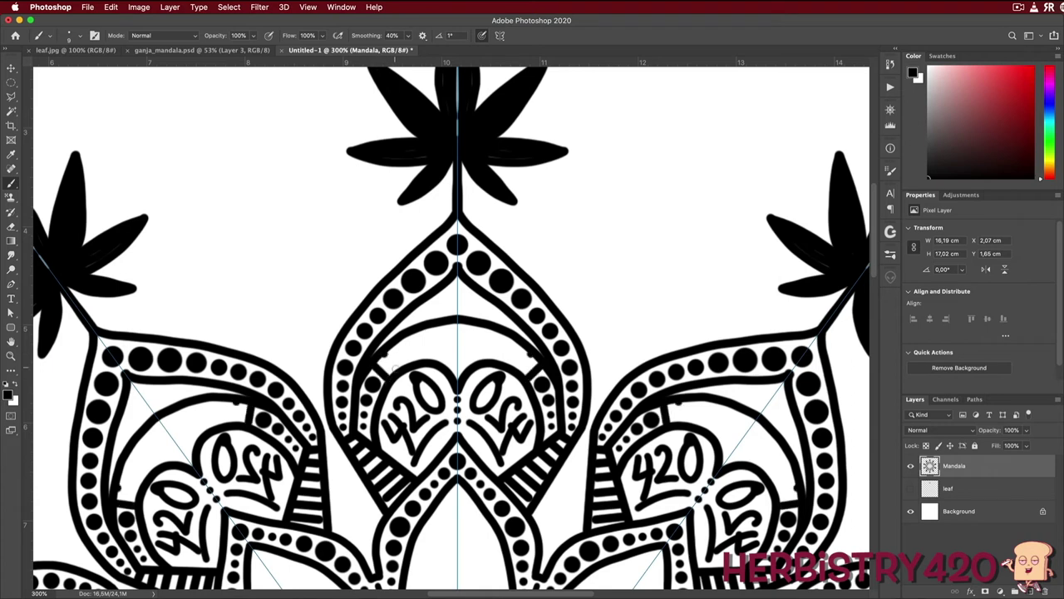
mouse_move(399, 371)
left_mouse_down()
mouse_move(396, 334)
mouse_move(405, 359)
mouse_move(413, 325)
mouse_move(419, 364)
mouse_move(424, 327)
mouse_move(436, 374)
mouse_move(427, 359)
mouse_move(423, 331)
left_mouse_up()
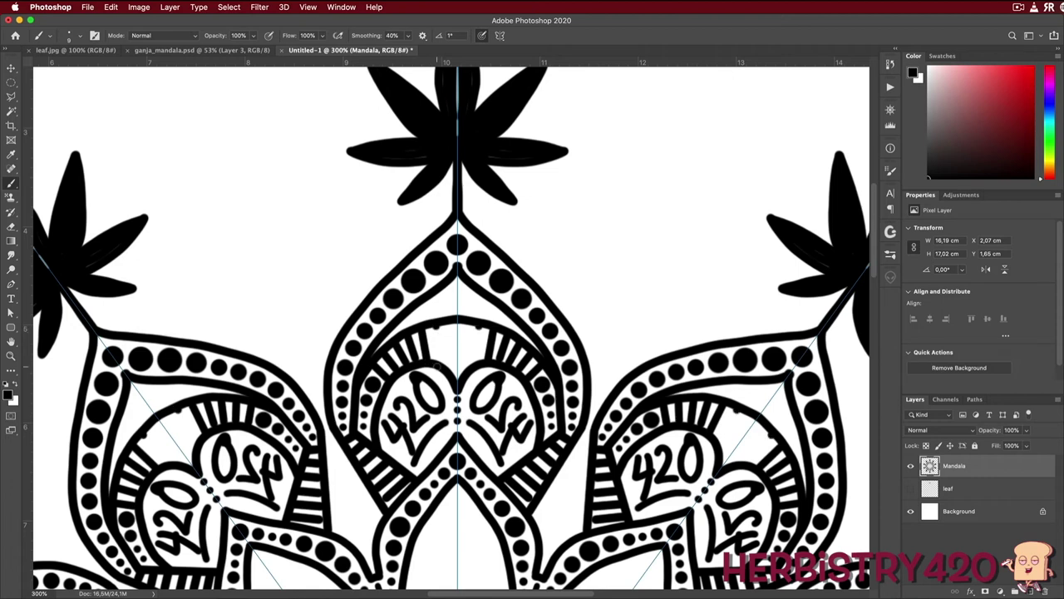
mouse_move(437, 365)
left_mouse_down()
mouse_move(456, 328)
mouse_move(448, 322)
mouse_move(447, 371)
left_mouse_up()
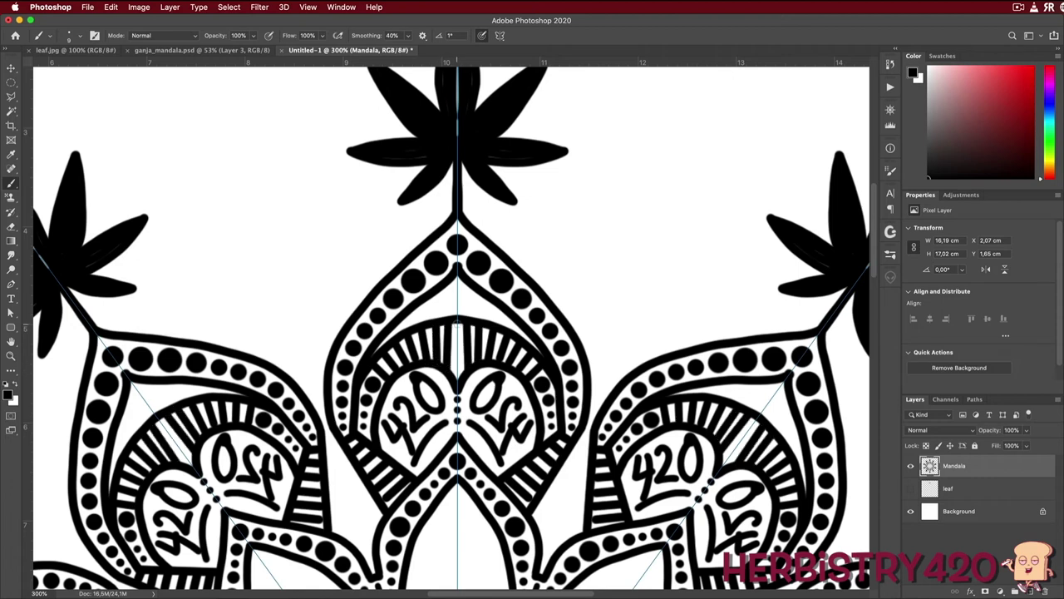
left_click_drag(458, 321, 456, 381)
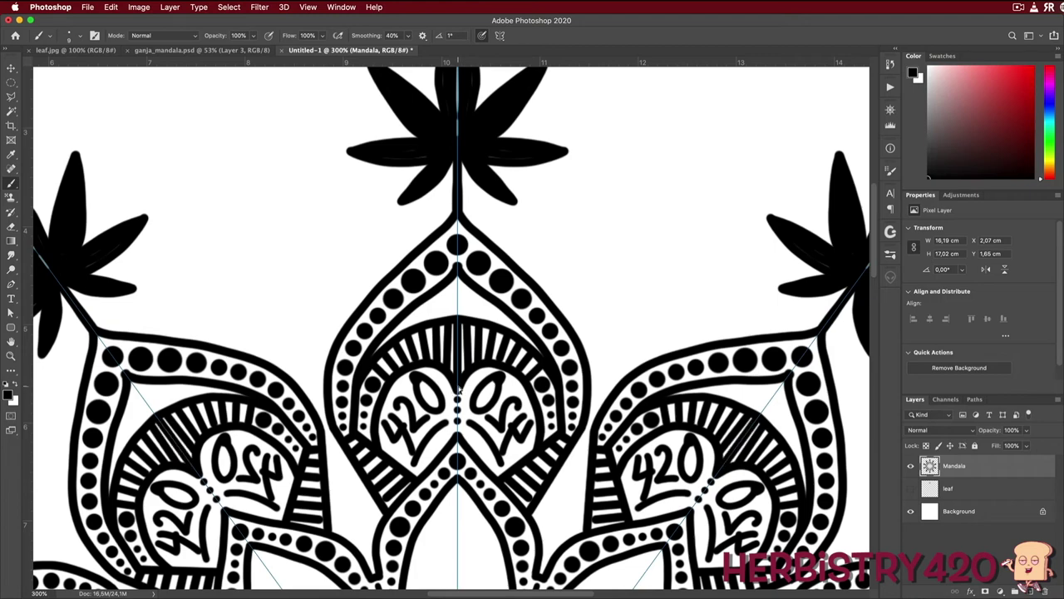
- Review the whole mandala, and examine the top leaf and the empty gaps between neighbouring petals at 200%
key("super+0")
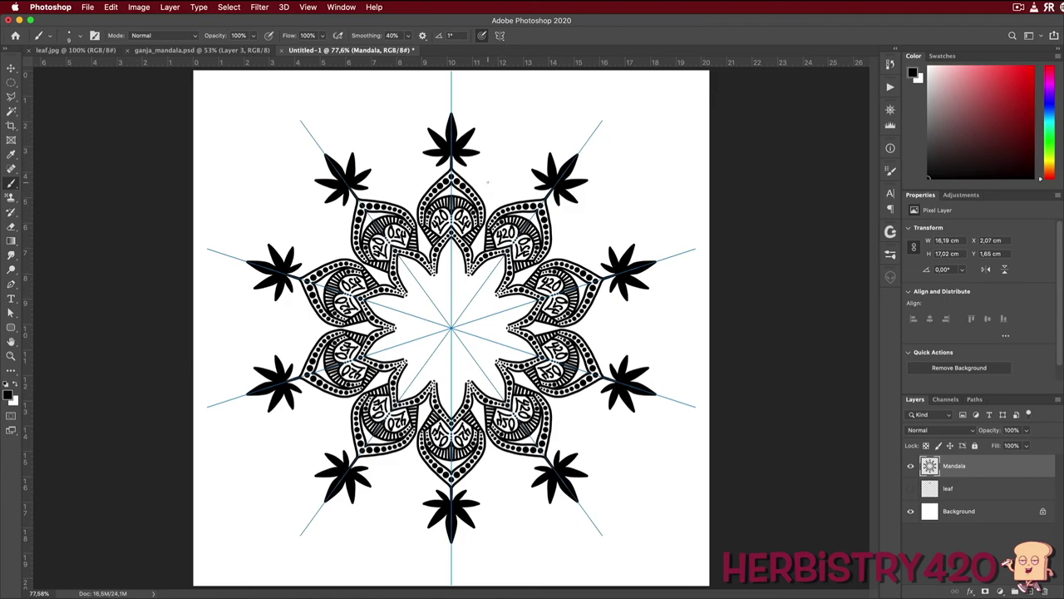
key("super+equal")
key("super+equal")
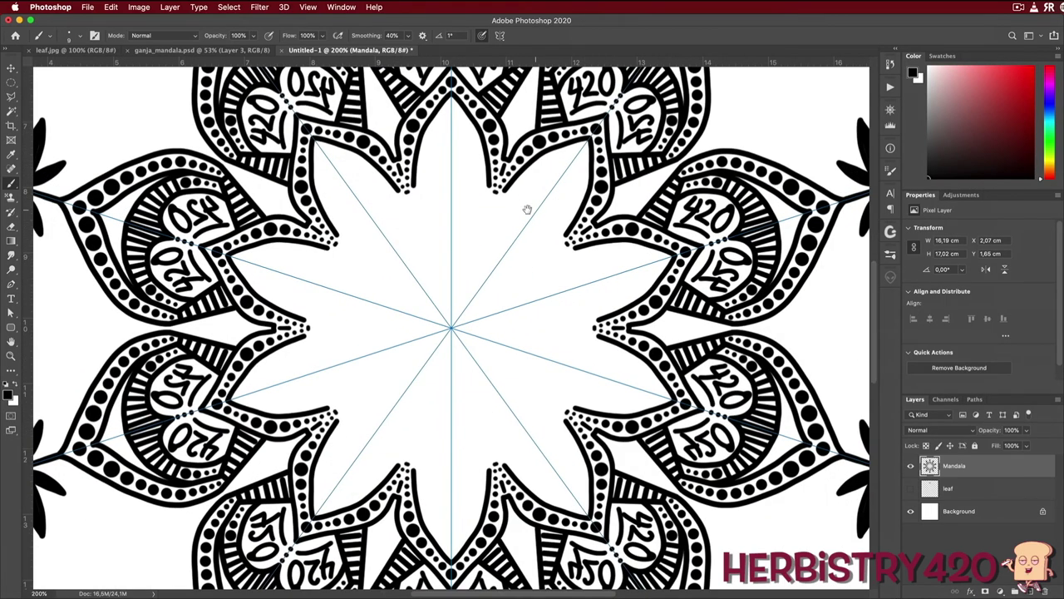
left_click_drag(550, 205, 515, 547)
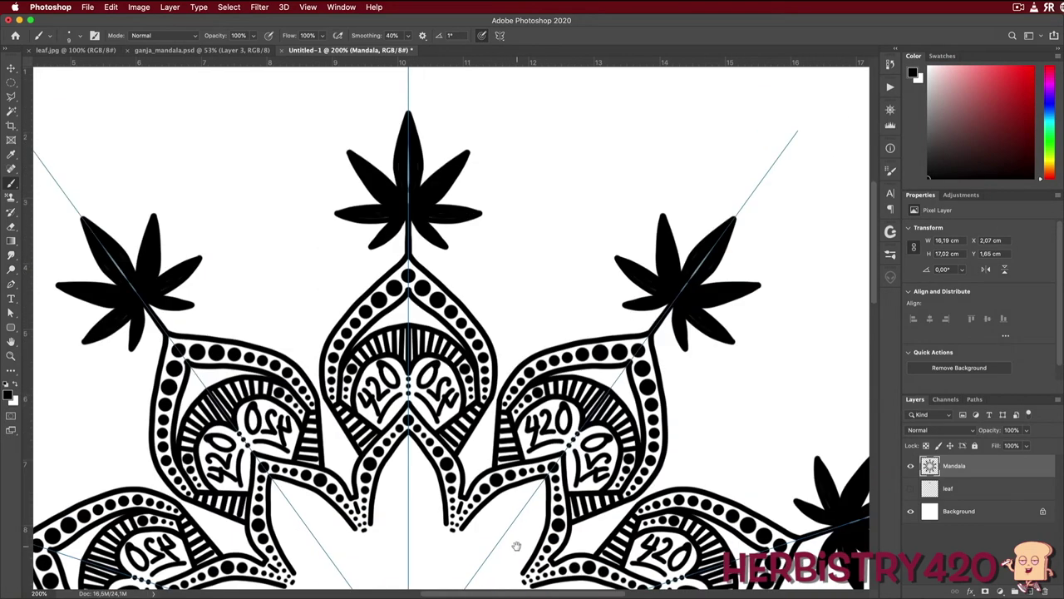
left_click_drag(353, 371, 318, 371)
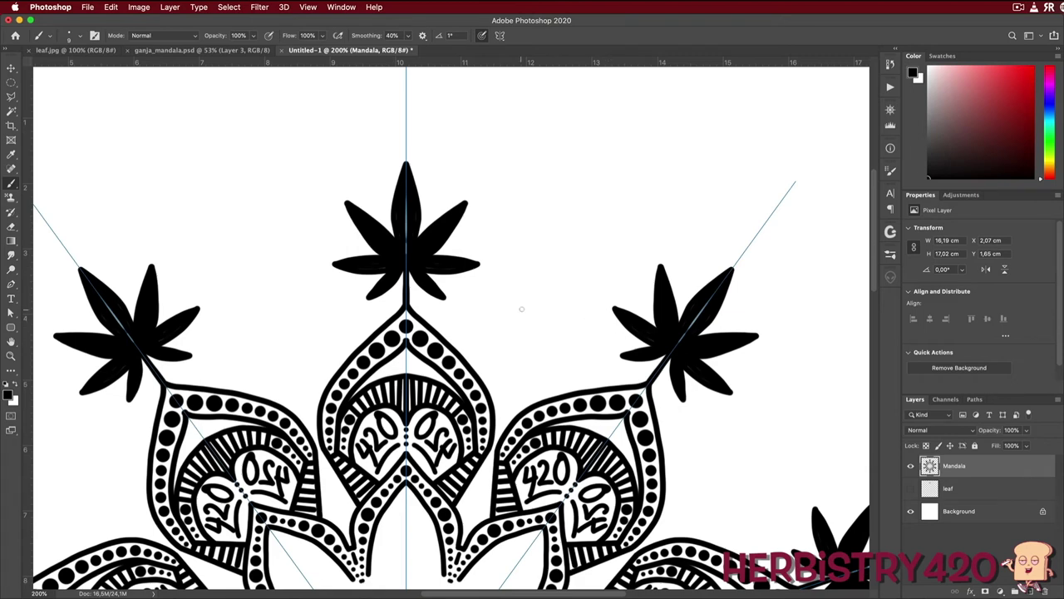
left_click_drag(521, 309, 545, 311)
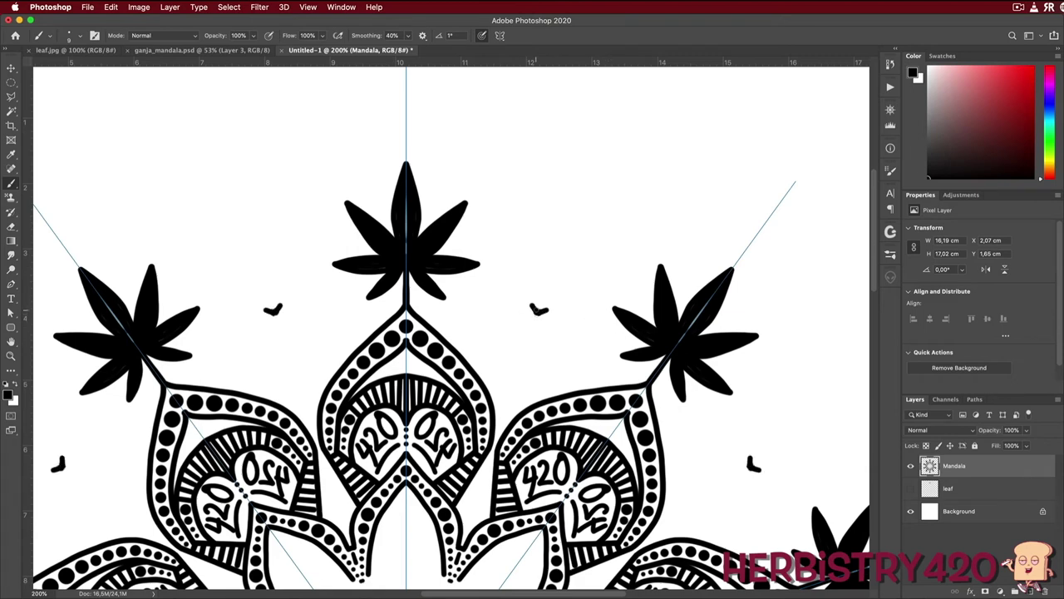
left_click(548, 280)
key("super+z")
key("super+z")
key("super+z")
key("super+z")
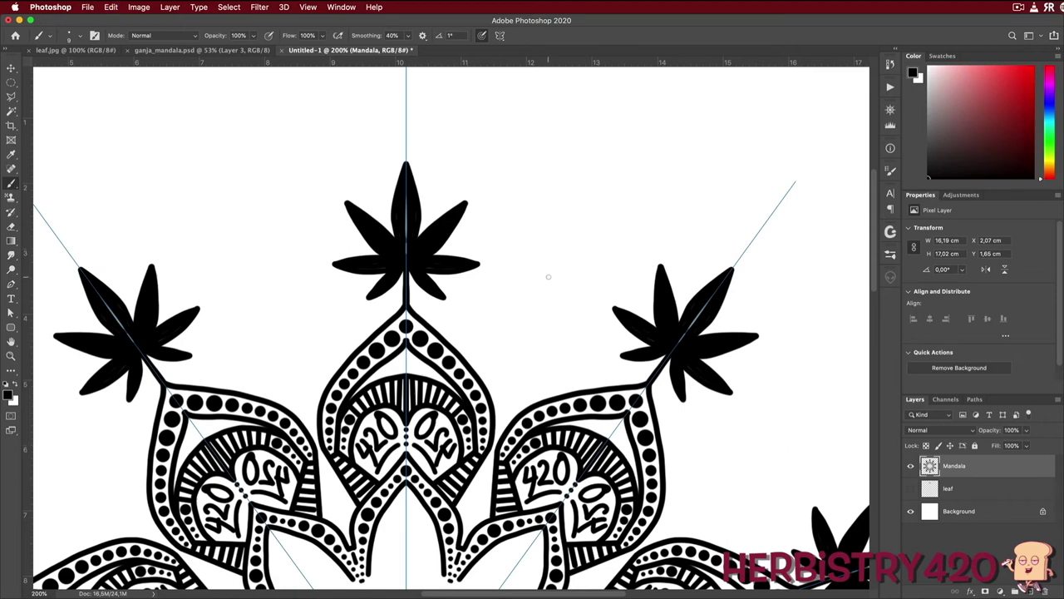
mouse_move(549, 276)
left_mouse_down()
mouse_move(582, 341)
mouse_move(532, 285)
mouse_move(443, 334)
left_mouse_up()
left_click(638, 426)
left_click(610, 409)
left_click(619, 423)
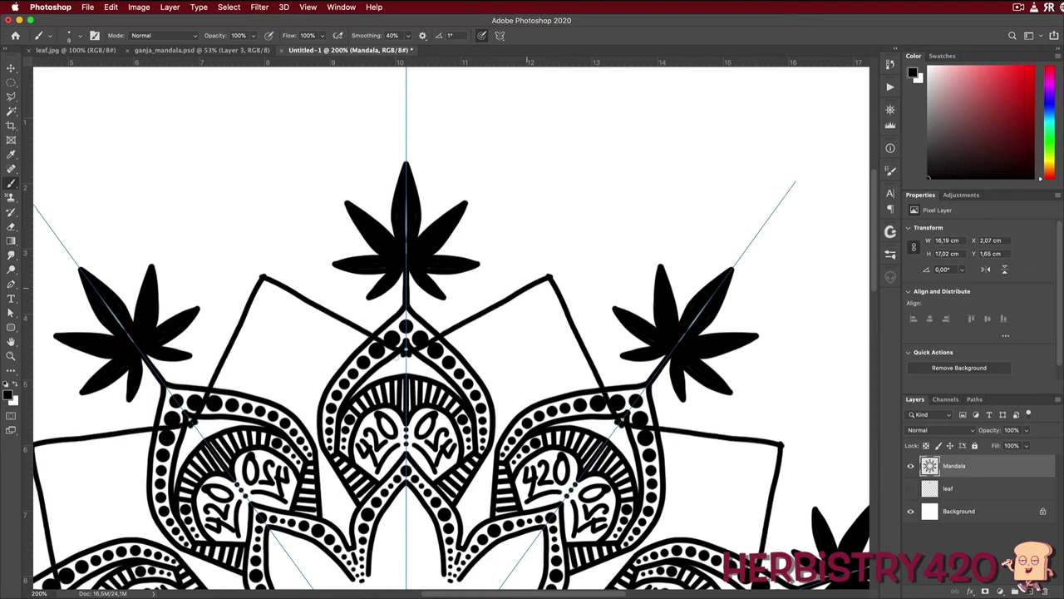
key("super+z")
key("super+z")
key("super+z")
key("super+z")
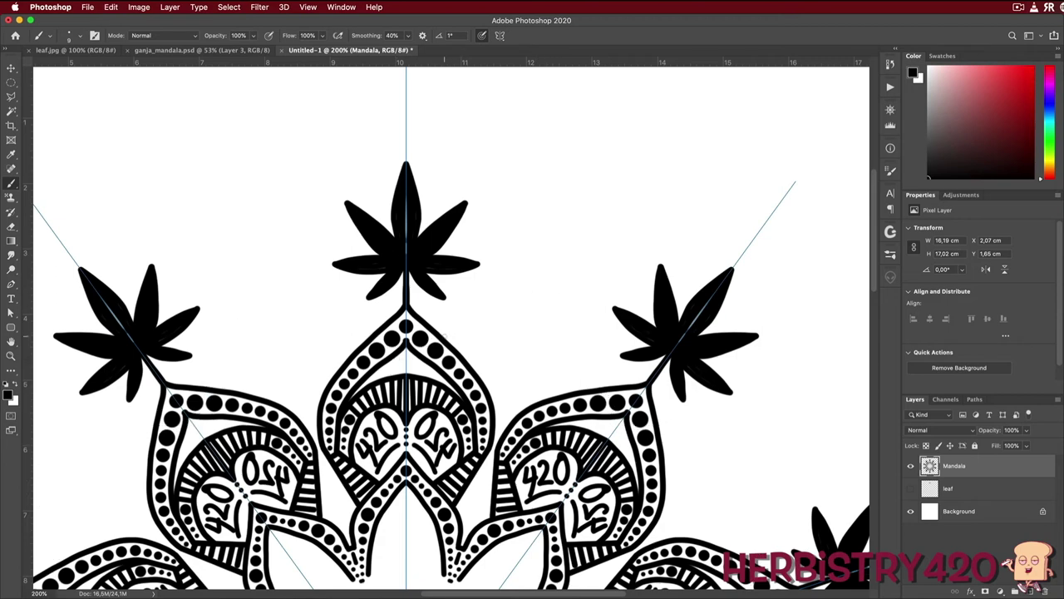
- Draw a pointed peak with inward-curving sides bridging the gap between the top petal and its neighbour
mouse_move(444, 334)
left_mouse_down()
mouse_move(499, 314)
mouse_move(549, 274)
left_mouse_up()
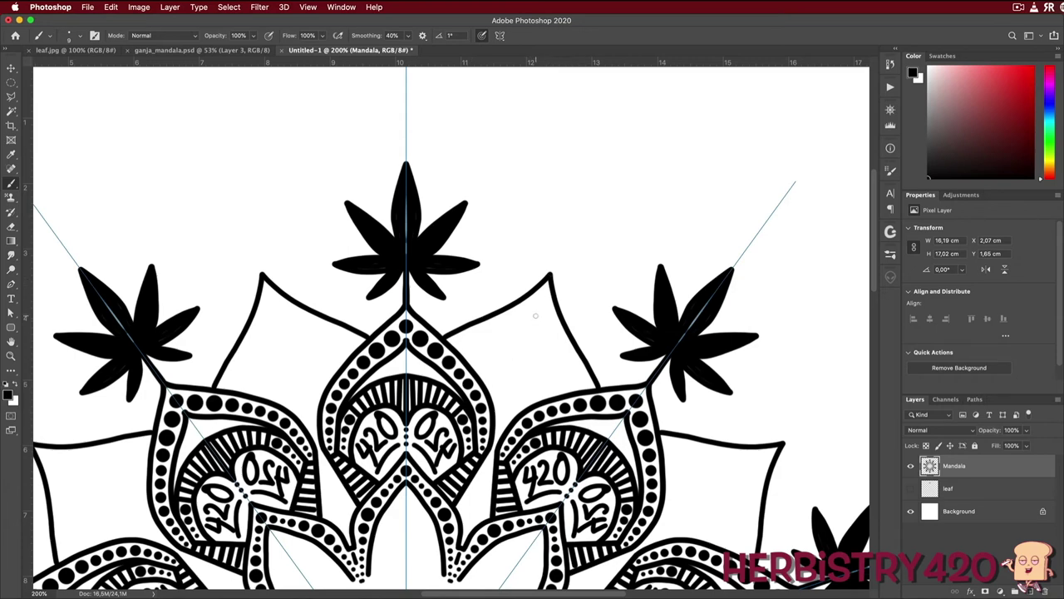
- Draw a smaller straight-sided peak inside the peak between petals and fill the band between them with a zigzag line
left_click(535, 315)
key("super+z")
left_click(536, 314)
left_click(566, 391, "shift")
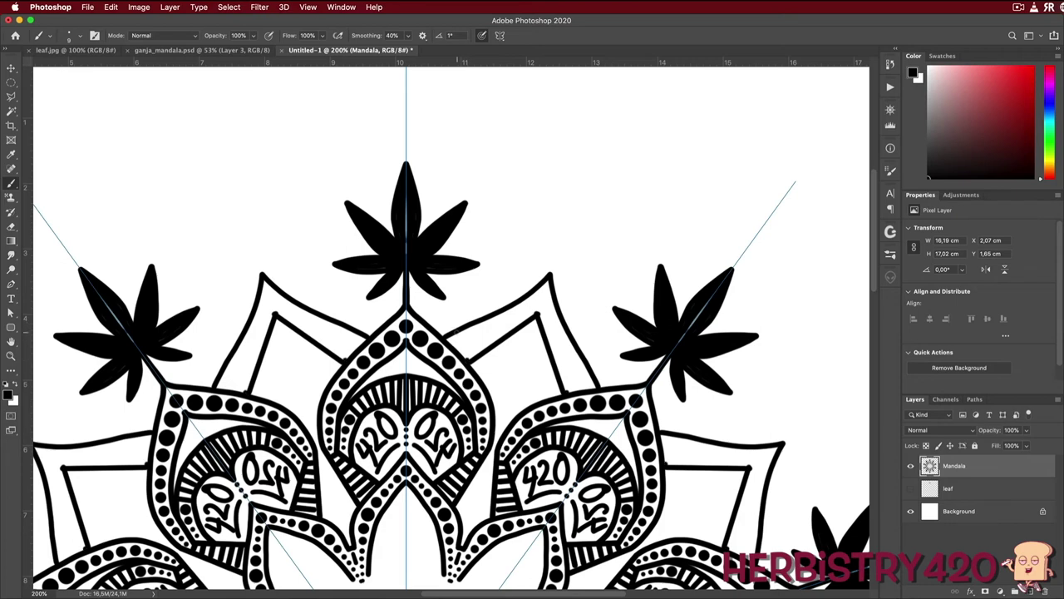
mouse_move(480, 347)
left_mouse_down()
mouse_move(472, 328)
mouse_move(482, 348)
mouse_move(490, 326)
mouse_move(502, 336)
mouse_move(517, 308)
mouse_move(516, 326)
mouse_move(530, 297)
mouse_move(552, 296)
mouse_move(548, 281)
left_mouse_up()
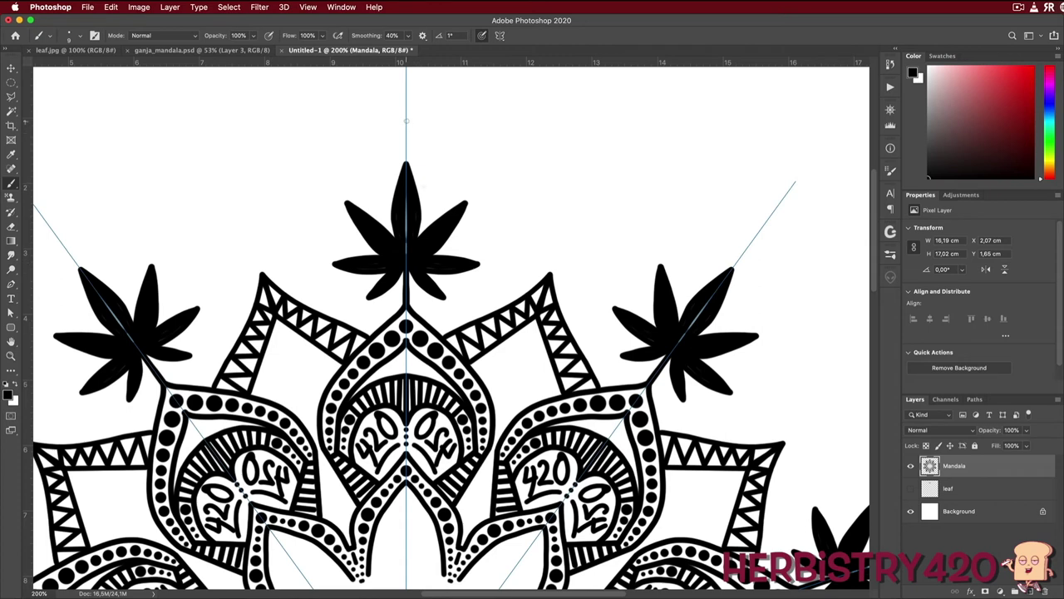
- Draw a pointed petal outline around the top leaf, starting on the axis above its tip and ending at the zigzag peaks
mouse_move(406, 121)
left_mouse_down()
mouse_move(493, 190)
mouse_move(504, 243)
mouse_move(490, 306)
mouse_move(500, 276)
mouse_move(487, 312)
left_mouse_up()
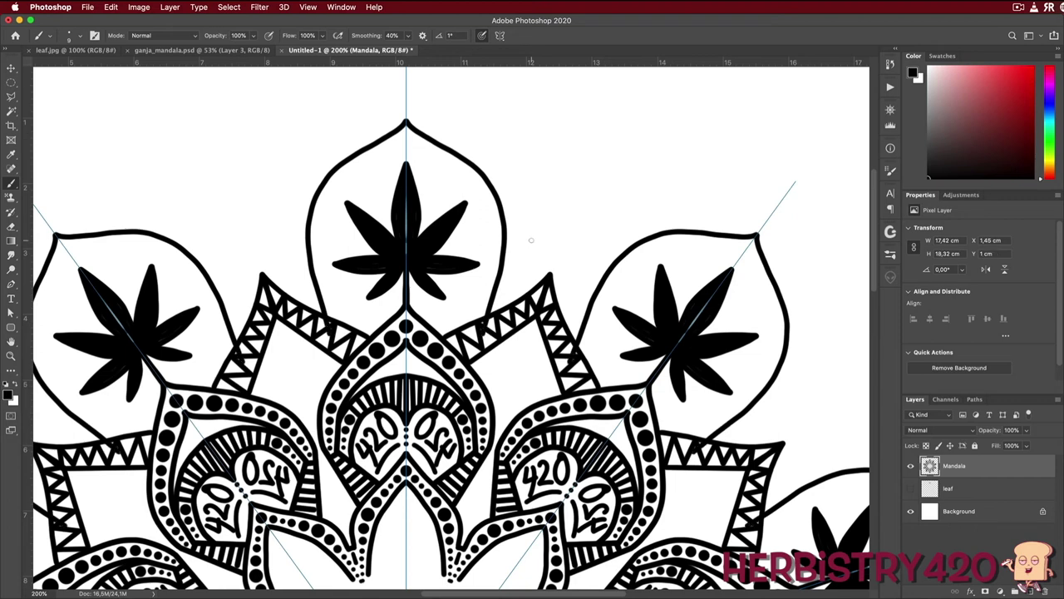
key("super+z")
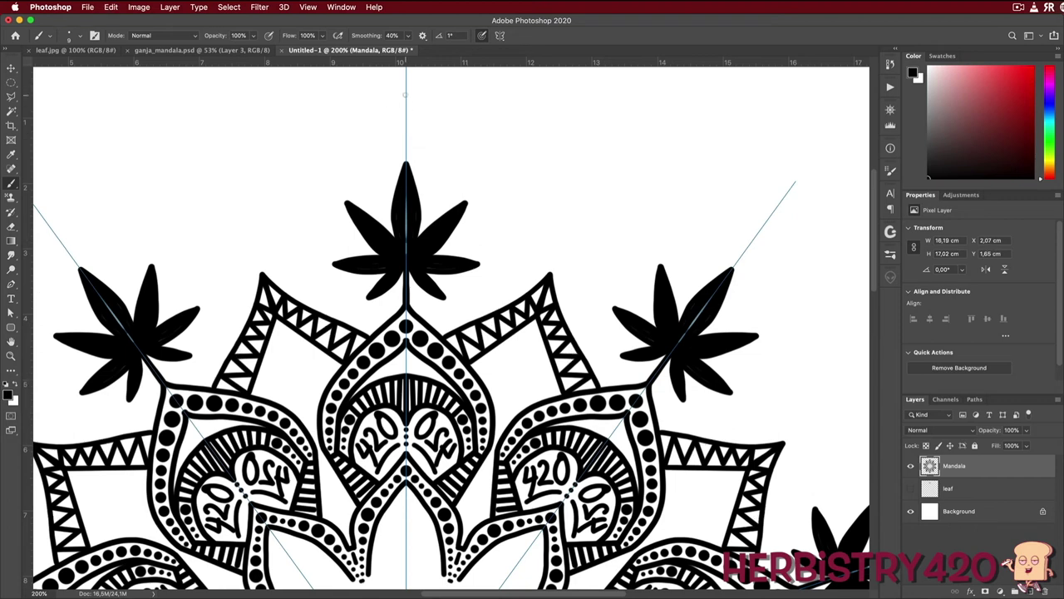
mouse_move(405, 94)
left_mouse_down()
mouse_move(491, 201)
mouse_move(507, 245)
mouse_move(498, 306)
mouse_move(509, 270)
mouse_move(499, 305)
left_mouse_up()
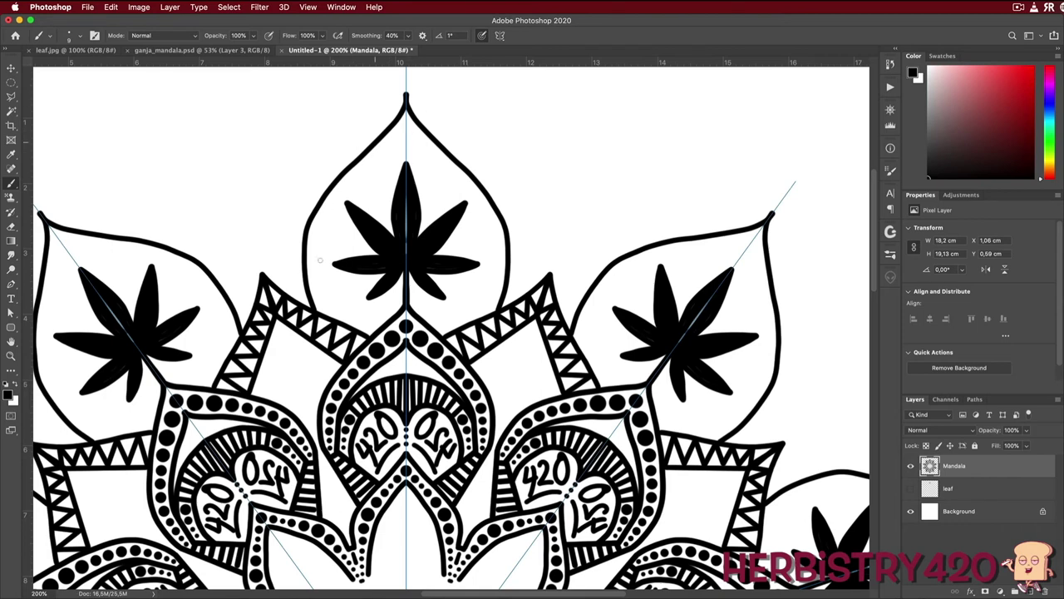
- Draw a second, larger petal outline around the first one, running from the axis down to the tip of the zigzag peak
left_click_drag(424, 154, 428, 213)
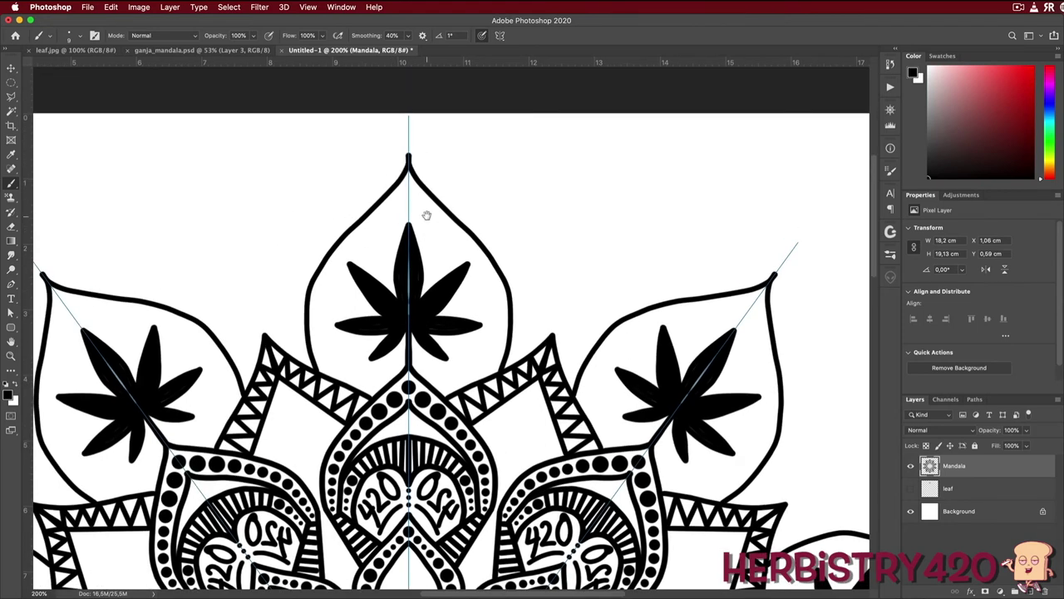
mouse_move(408, 127)
left_mouse_down()
mouse_move(518, 268)
mouse_move(537, 341)
mouse_move(514, 260)
mouse_move(520, 268)
mouse_move(537, 348)
left_mouse_up()
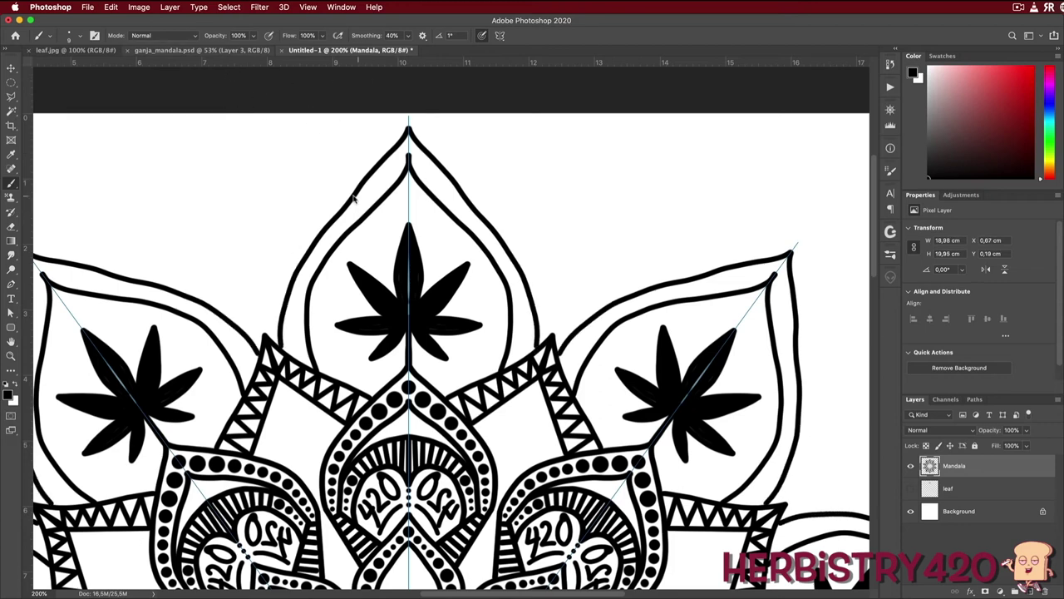
key("super+z")
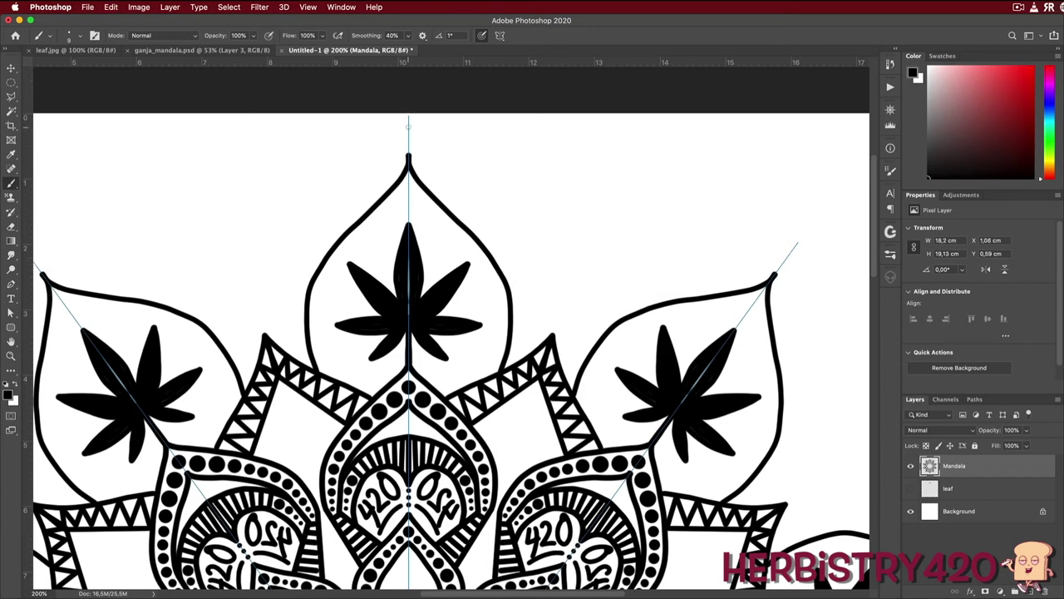
mouse_move(408, 125)
left_mouse_down()
mouse_move(432, 171)
mouse_move(513, 242)
mouse_move(551, 302)
mouse_move(541, 338)
mouse_move(524, 293)
mouse_move(539, 301)
mouse_move(545, 337)
left_mouse_up()
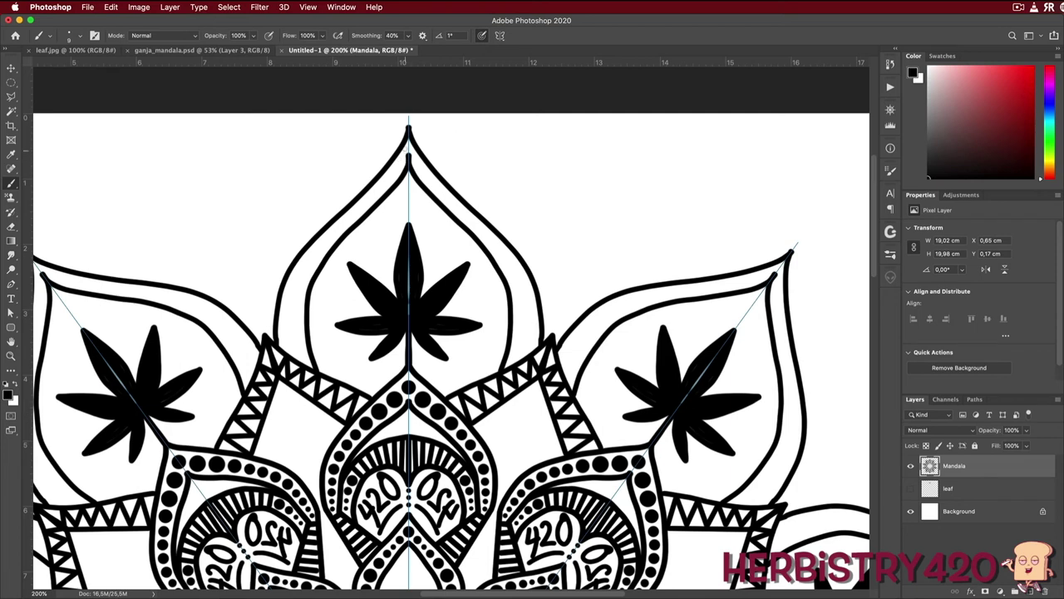
- Place a row of small dots from the petal's tip down the band between its two outlines, growing to brush size 15
left_click(409, 149)
left_click(412, 153)
left_click(415, 160)
left_click(419, 167)
left_click(426, 175)
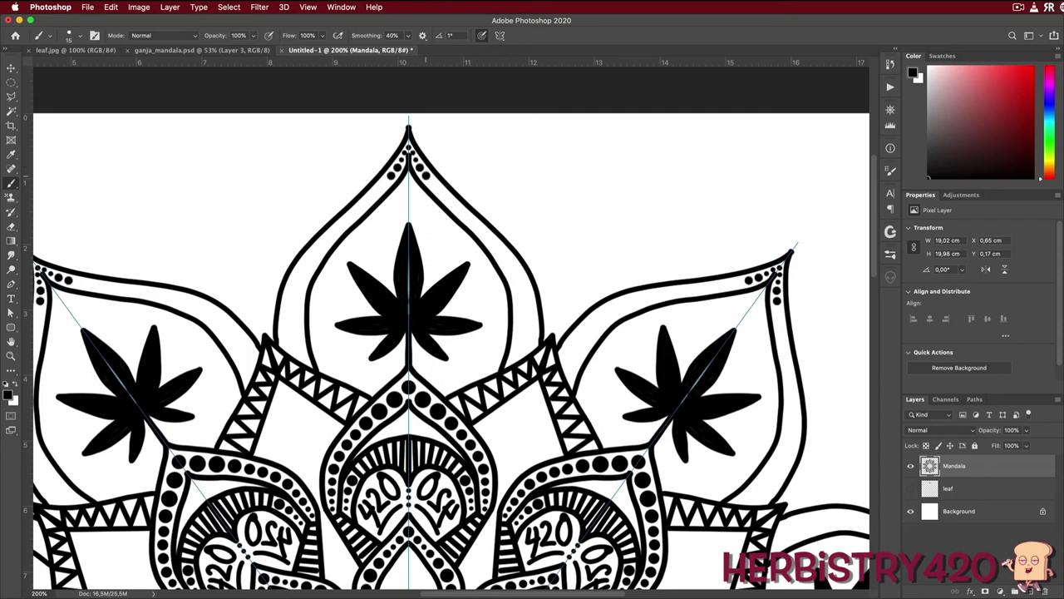
left_click(432, 184)
left_click(440, 192)
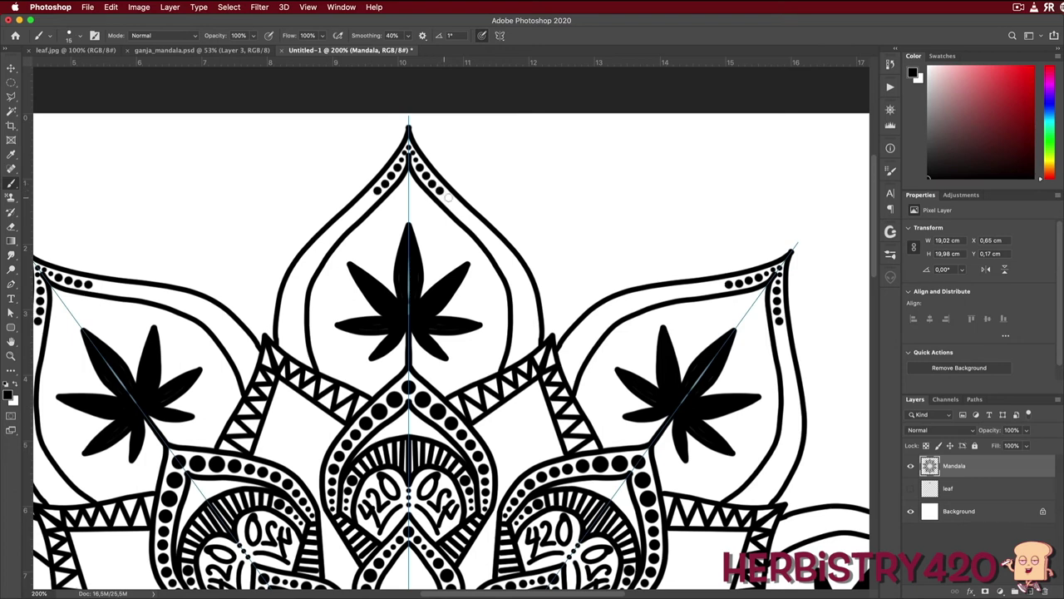
left_click(447, 200)
left_click(456, 207)
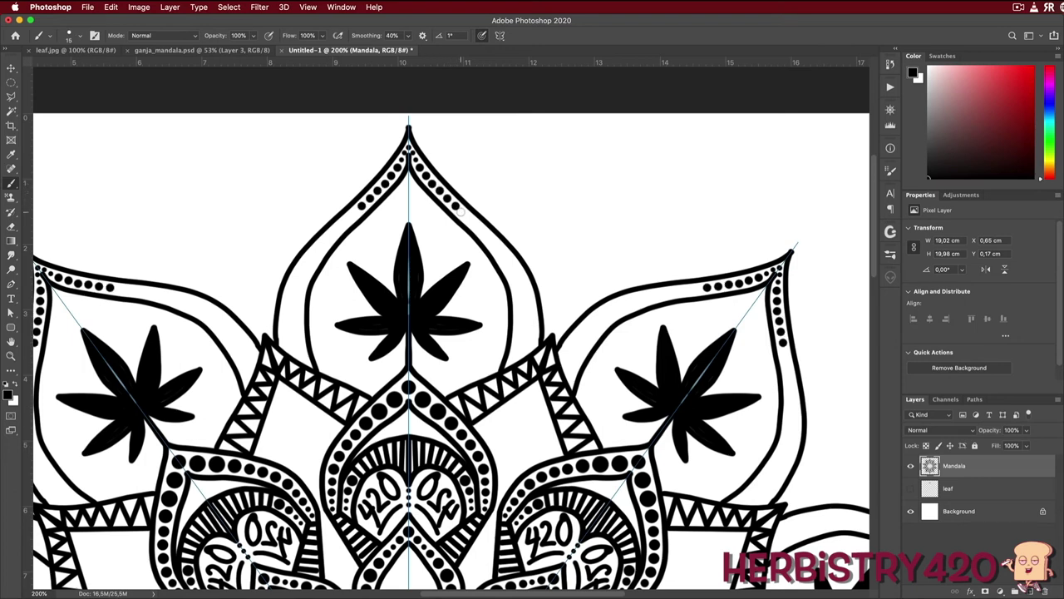
left_click(463, 213)
left_click(470, 221)
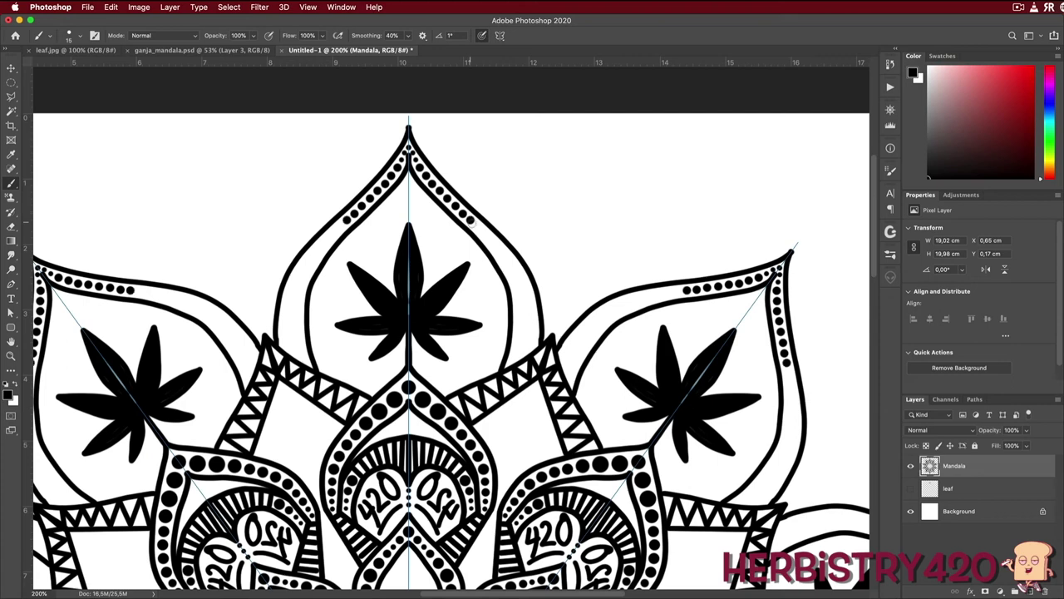
left_click(478, 228)
left_click(487, 237)
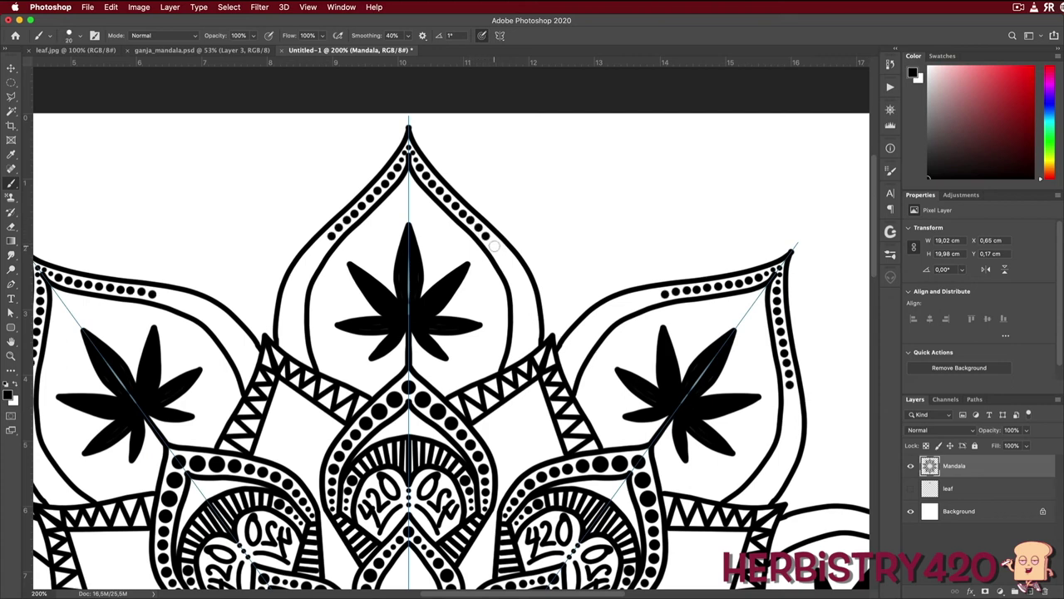
- Continue the dot row down the petal band to the zigzag peak with larger dots, growing from brush size 20 to 35
left_click(495, 246)
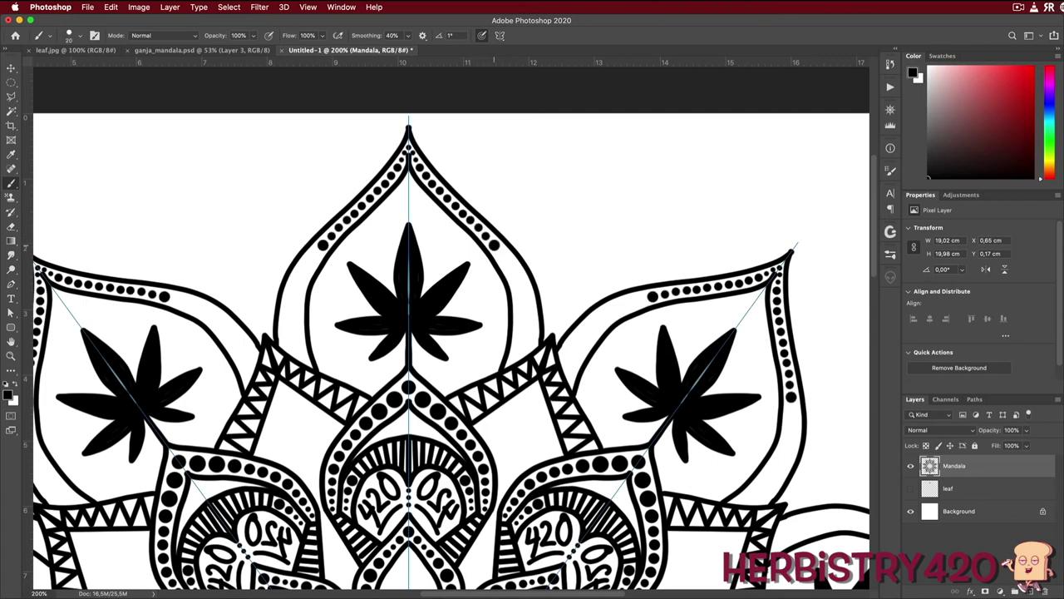
left_click(502, 257)
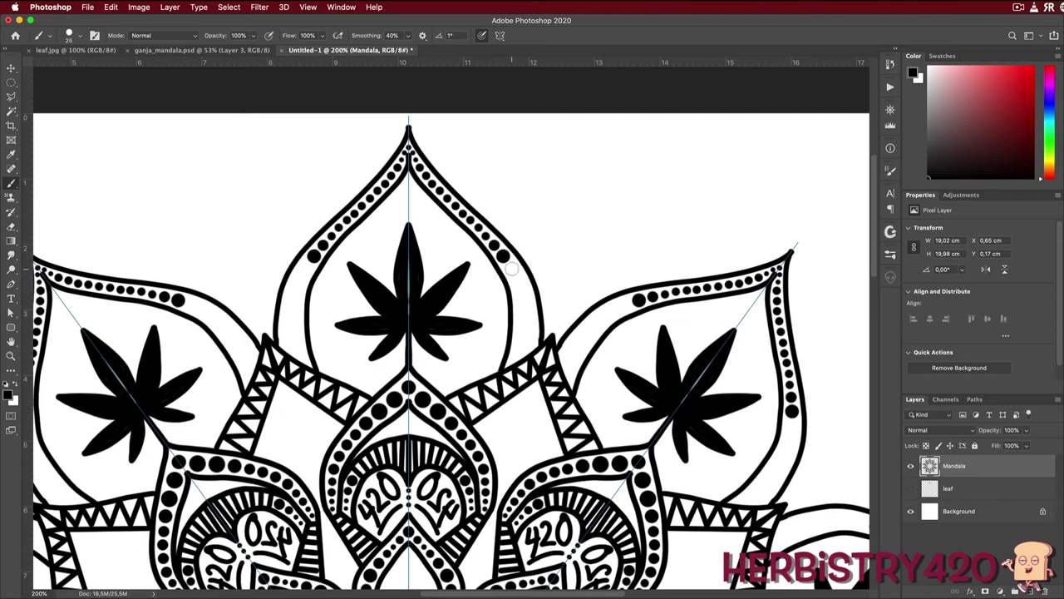
left_click(512, 268)
key("]")
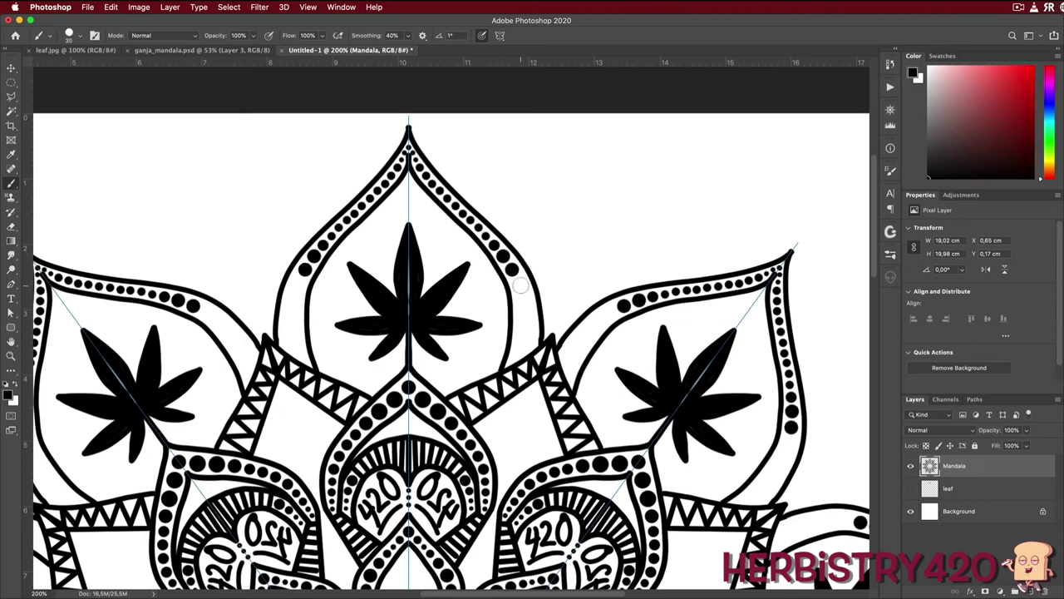
left_click(521, 286)
left_click(522, 305)
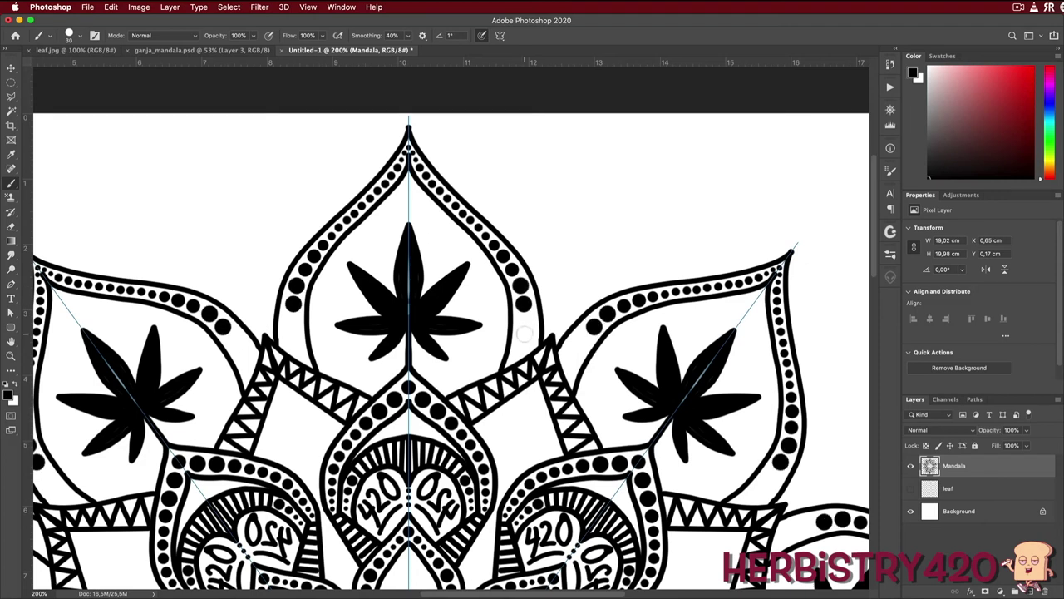
left_click(524, 324)
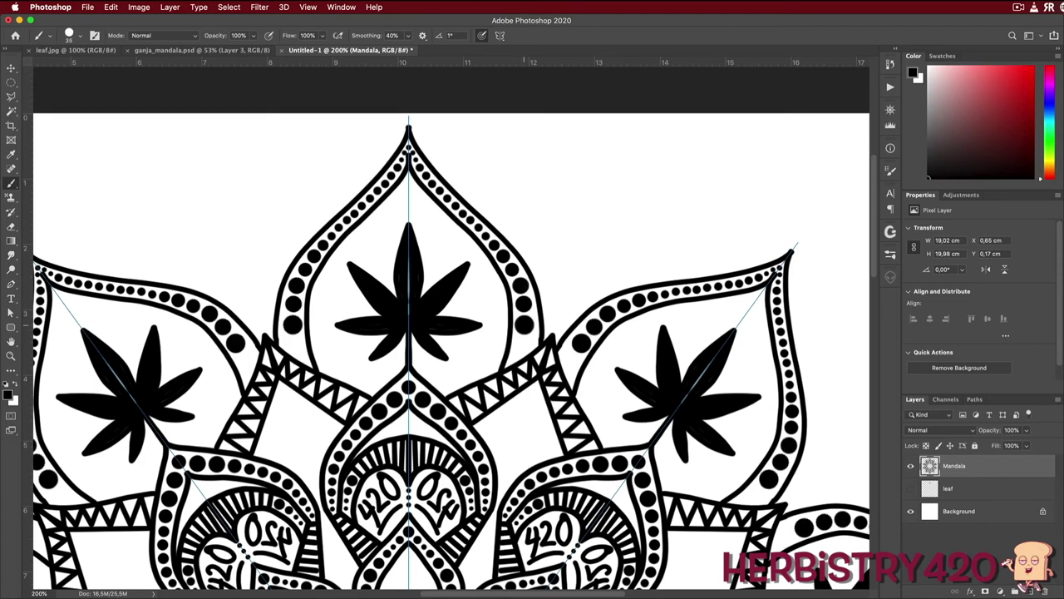
left_click(522, 345)
key("[")
key("[")
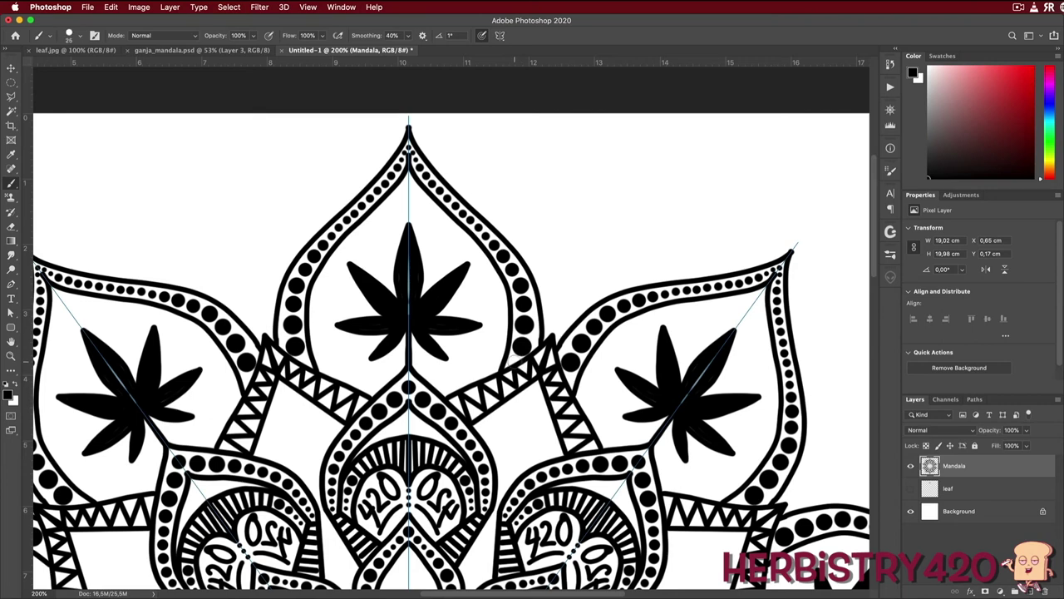
- Draw a bud ornament in each inner petal and a wavy ring around the mandala's empty centre with a size 10 brush
key("bracketleft")
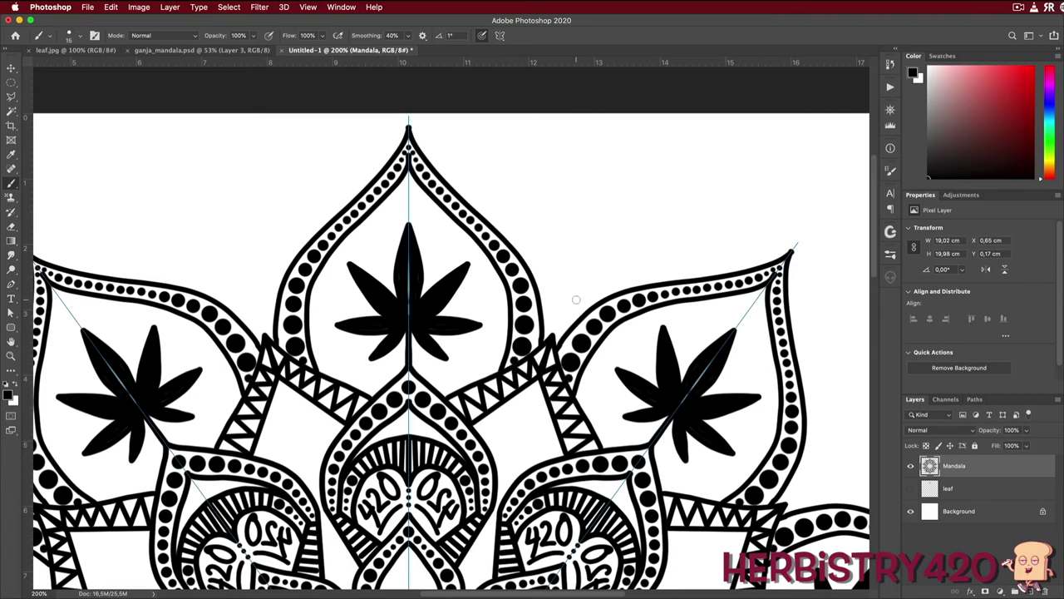
key("super+0")
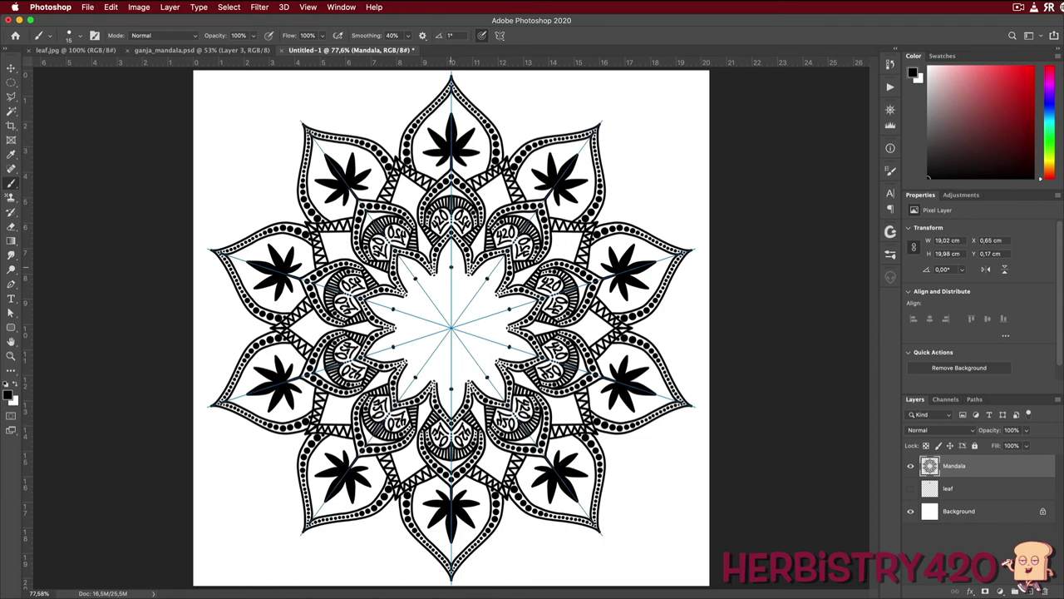
mouse_move(449, 268)
left_mouse_down()
mouse_move(495, 281)
mouse_move(473, 301)
mouse_move(479, 290)
left_mouse_up()
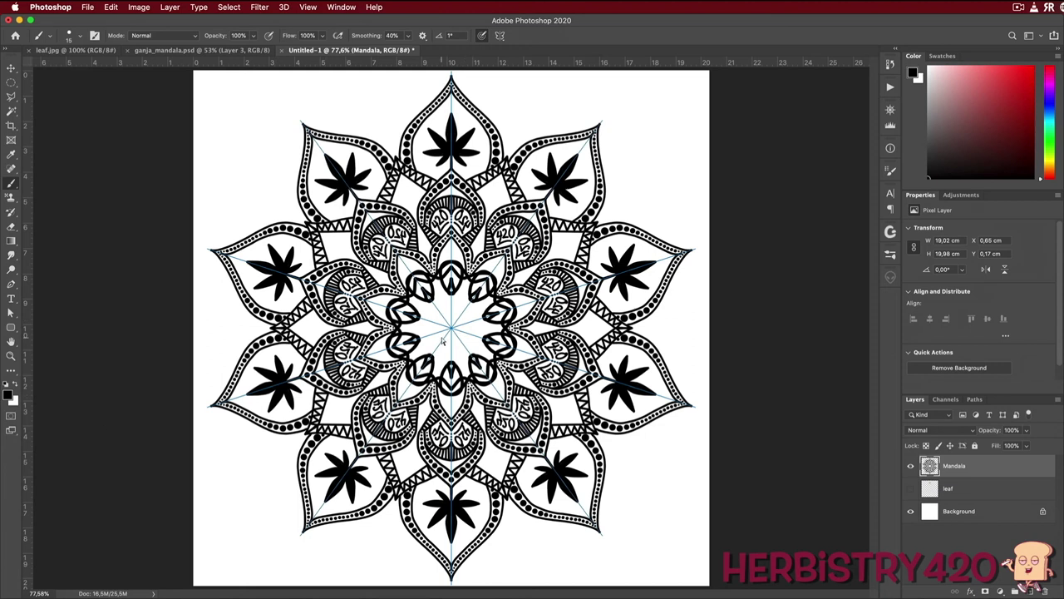
key("super+z")
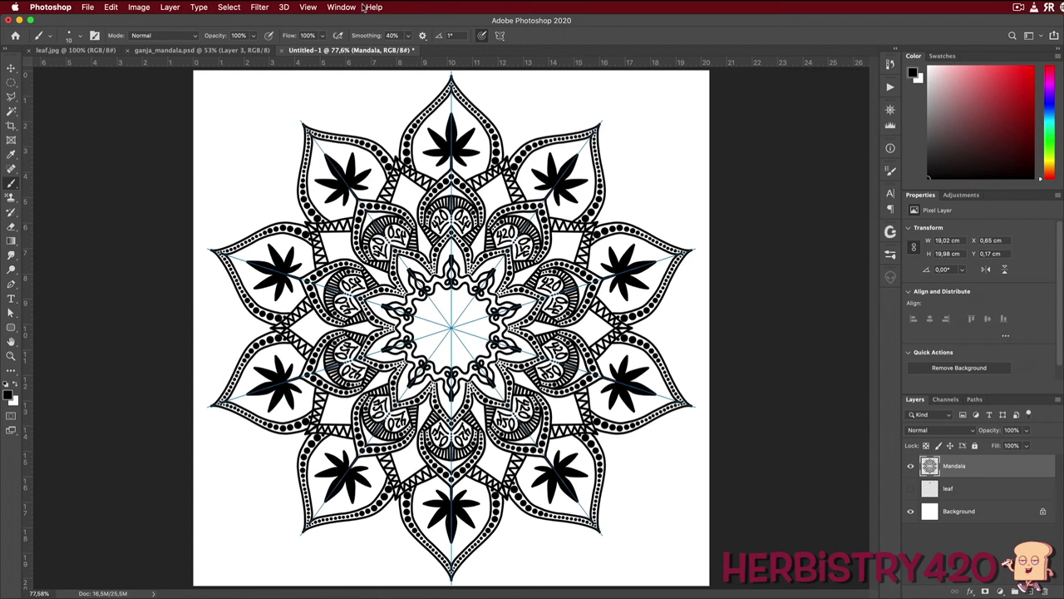
- Copy the selected green leaf from leaf.jpg and paste it into the centre of the mandala document
left_click(75, 50)
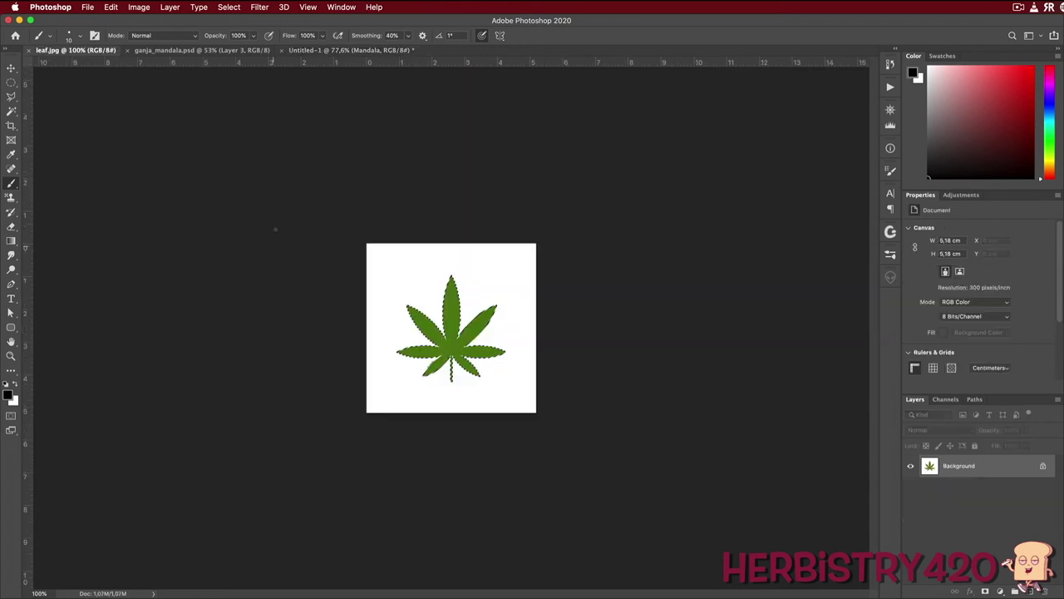
left_click(339, 51)
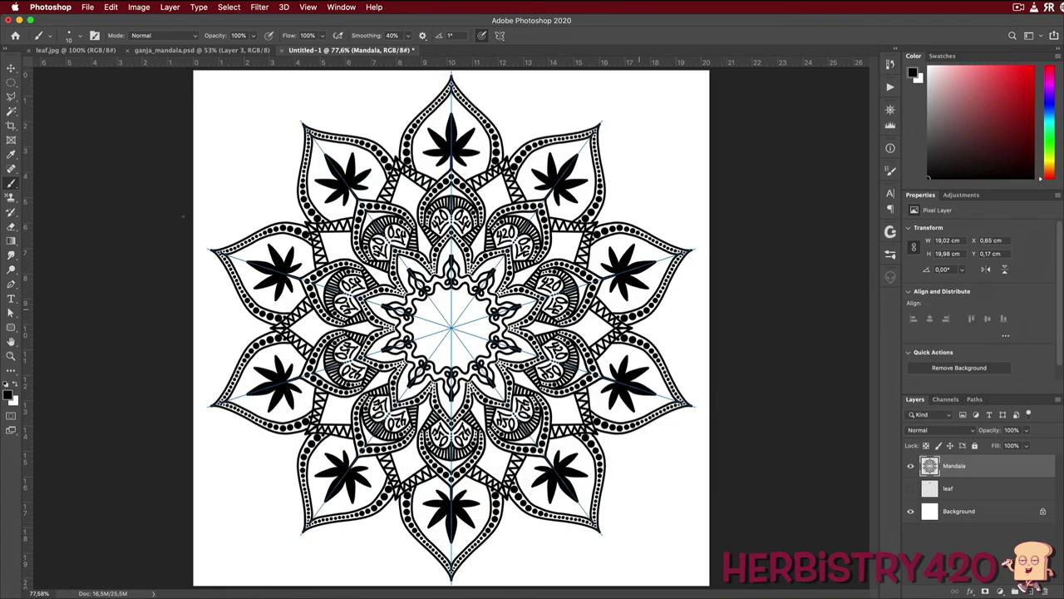
key("super+v")
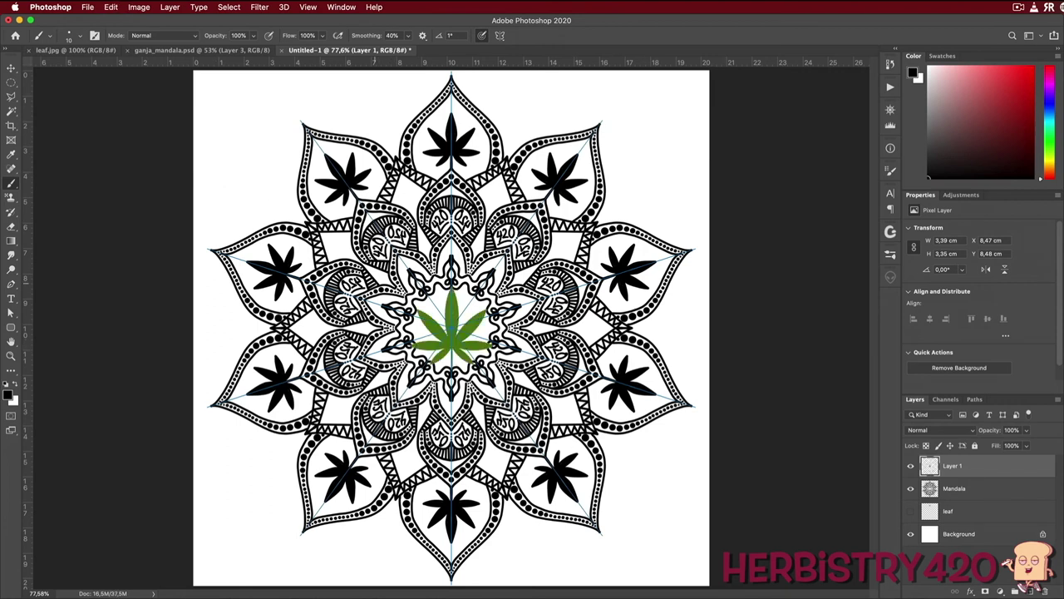
- Scale the pasted leaf proportionally to 81.37% so it fits inside the wavy ring
key("super+t")
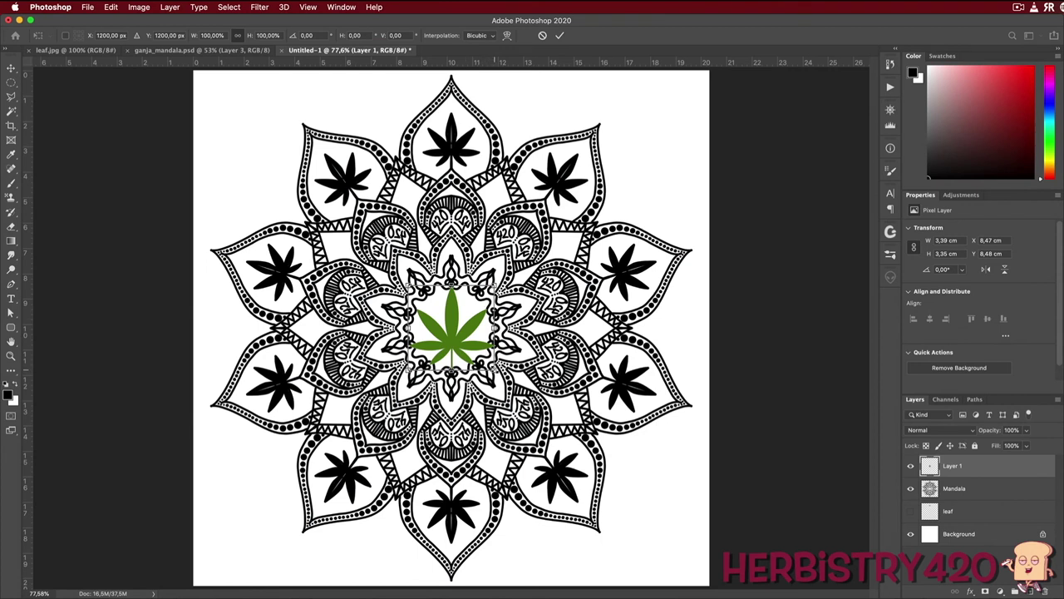
left_click_drag(497, 328, 488, 329)
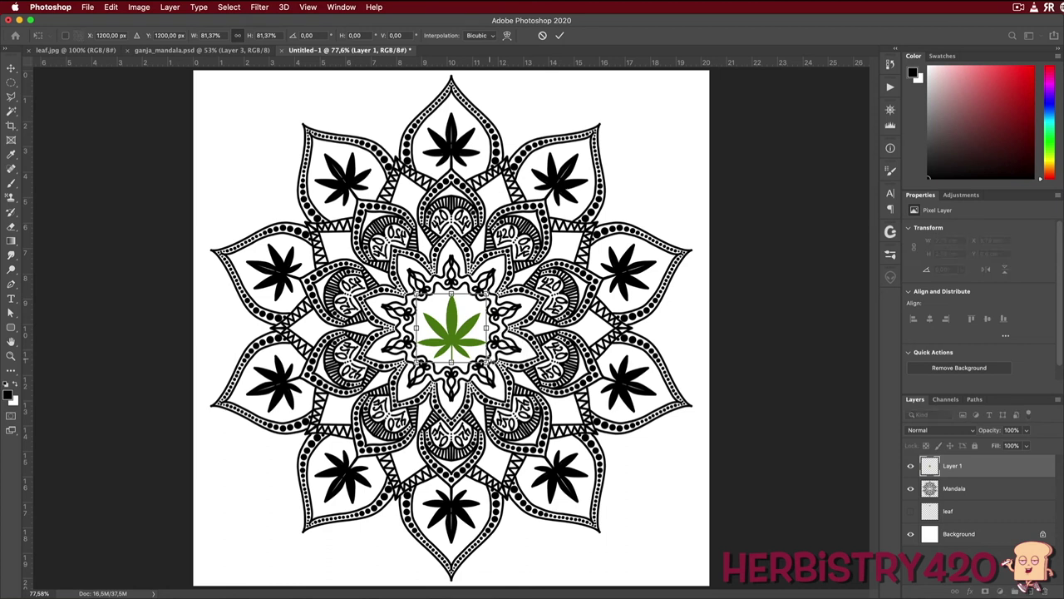
key("Return")
key("b")
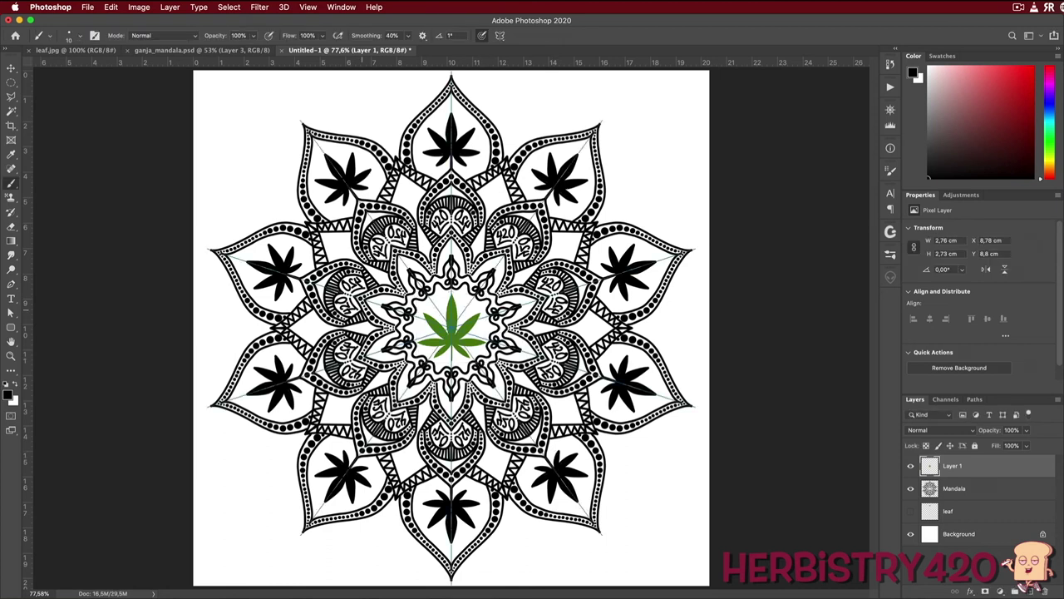
- Nudge the central leaf slightly upward with the Move tool
left_click(12, 68)
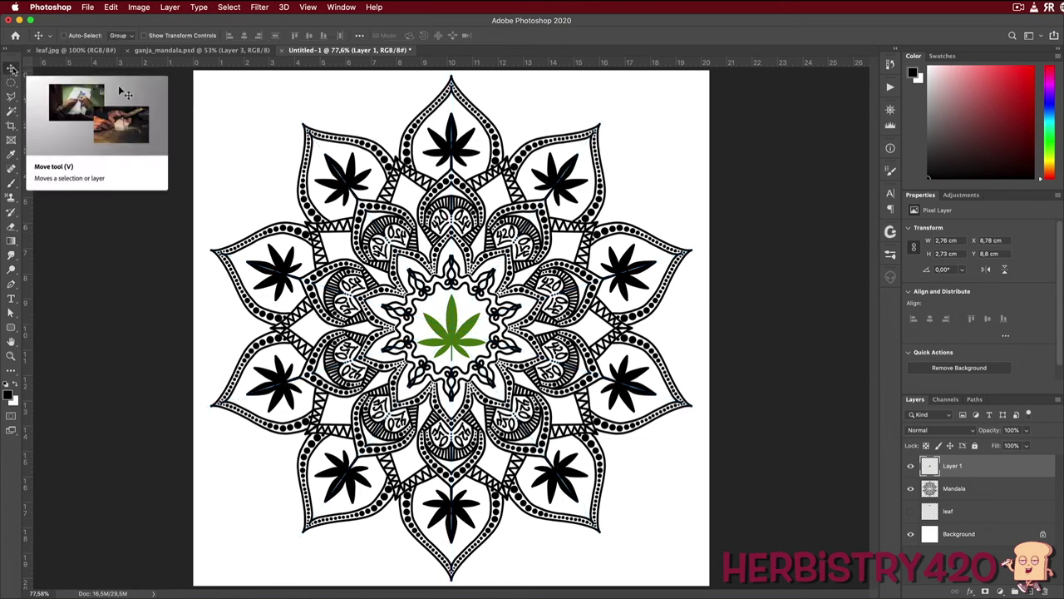
key("Up")
key("Up")
key("Up")
key("Up")
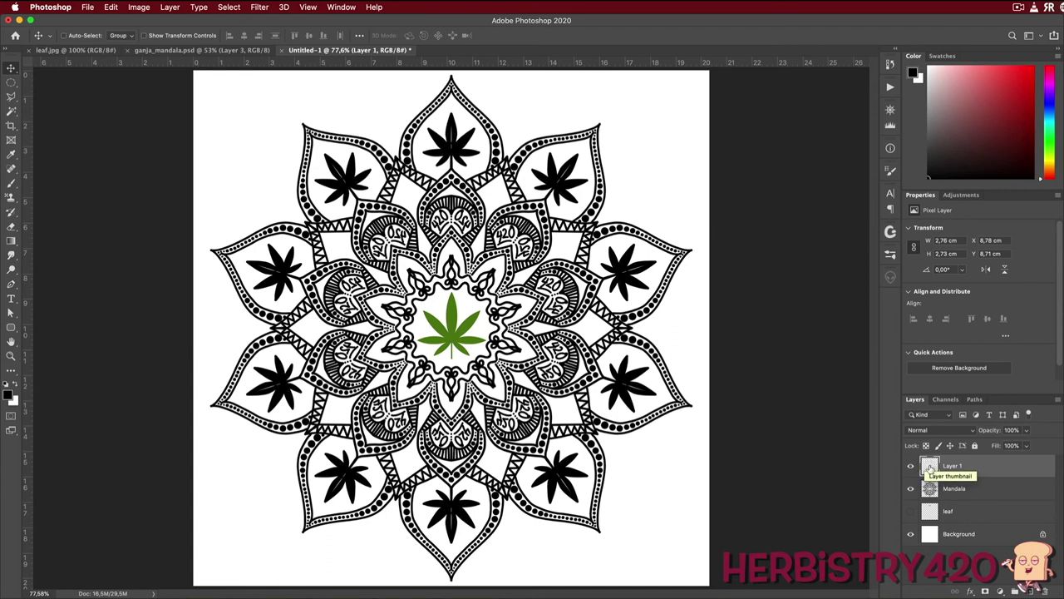
- Select the central leaf's shape from Layer 1, fill it with the black foreground color, and deselect
left_click(929, 467, "super")
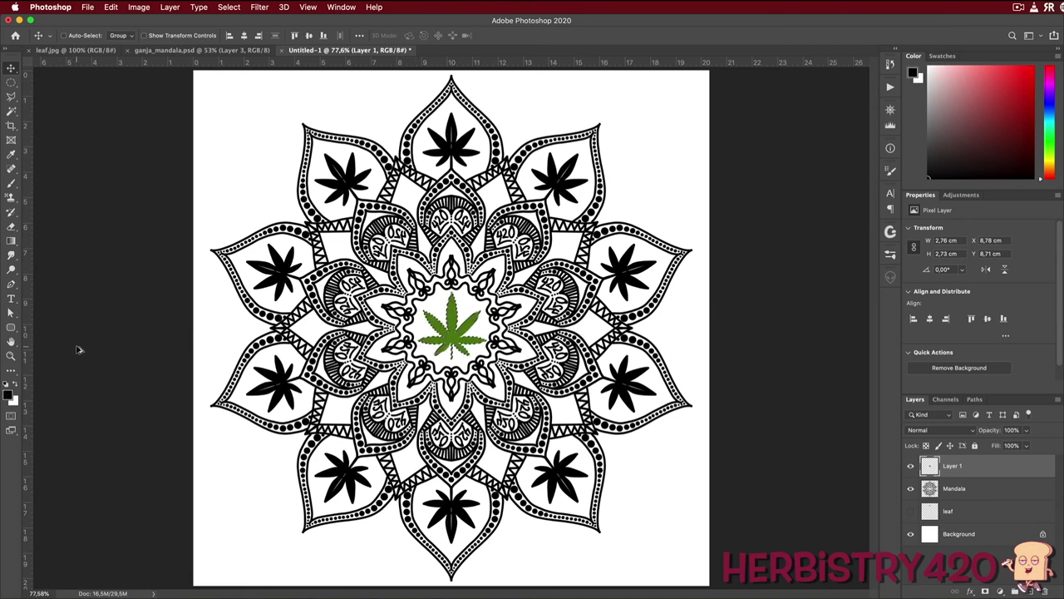
key("alt+BackSpace")
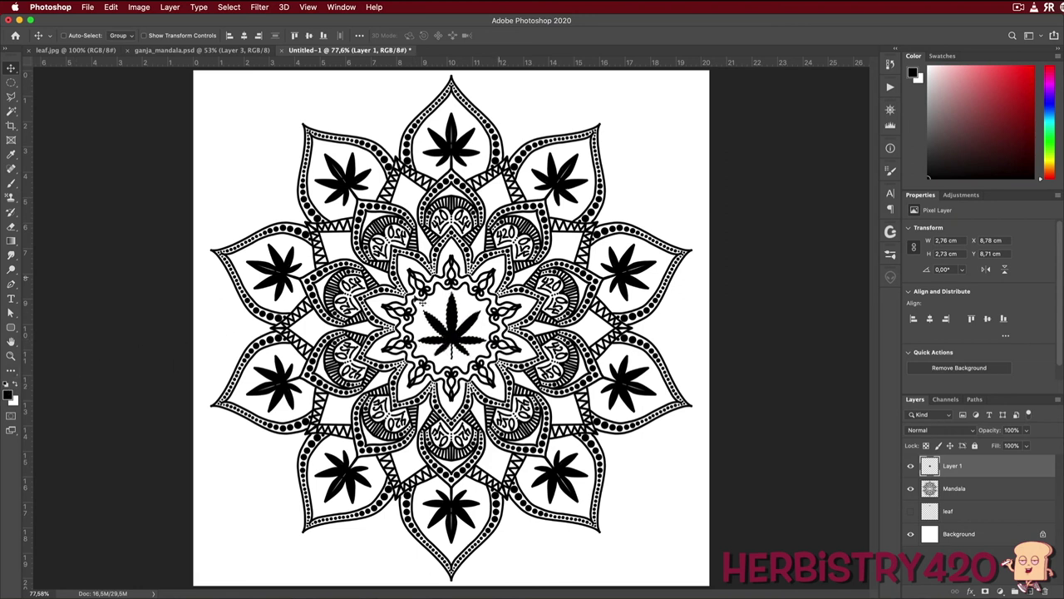
key("super+d")
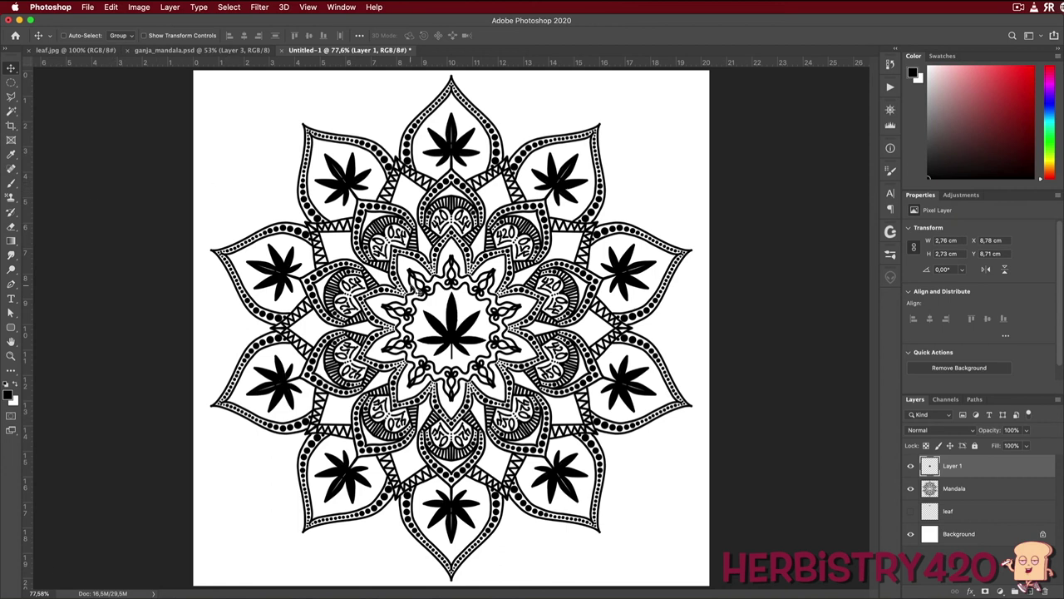
- Stamp all visible layers into a new merged layer on top and hide every layer beneath it
left_click(229, 51)
left_click(340, 51)
key("alt+shift+super+e")
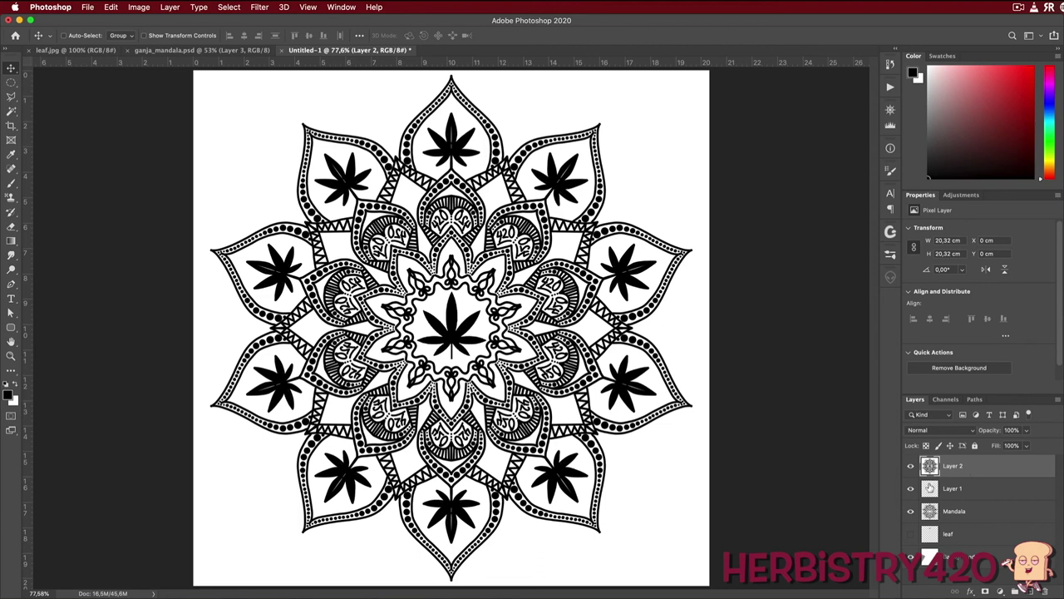
left_click_drag(910, 490, 911, 558)
- Rename the merged layer as Final and add a new layer named Color above it
double_click(953, 466)
type("Final")
key("Return")
left_click(1030, 589)
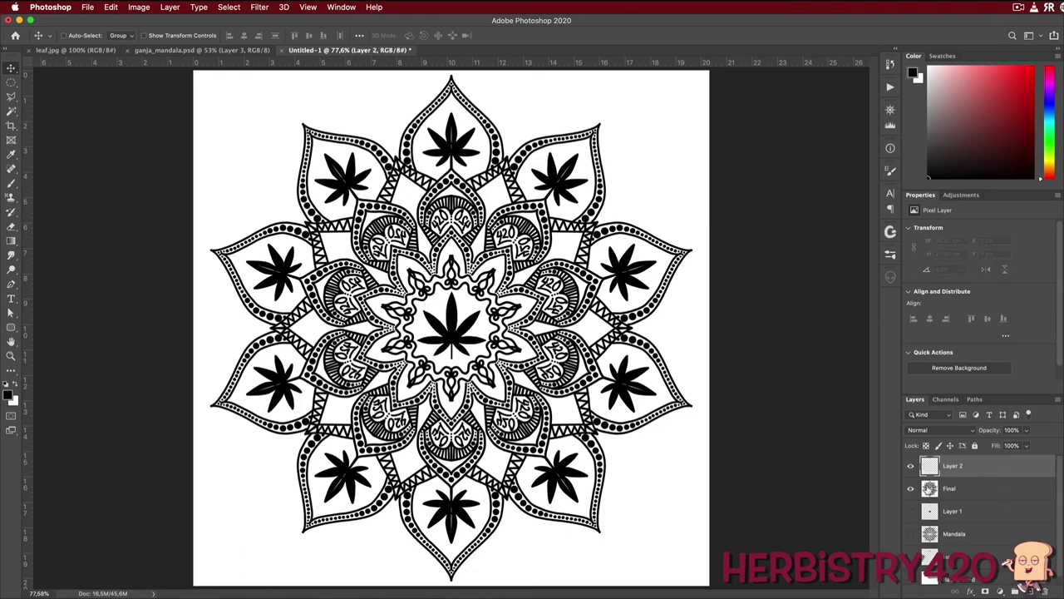
double_click(951, 467)
type("Color")
key("Return")
- Set the foreground color to pure red, ff0000
left_click(7, 397)
left_click_drag(858, 215, 291, 256)
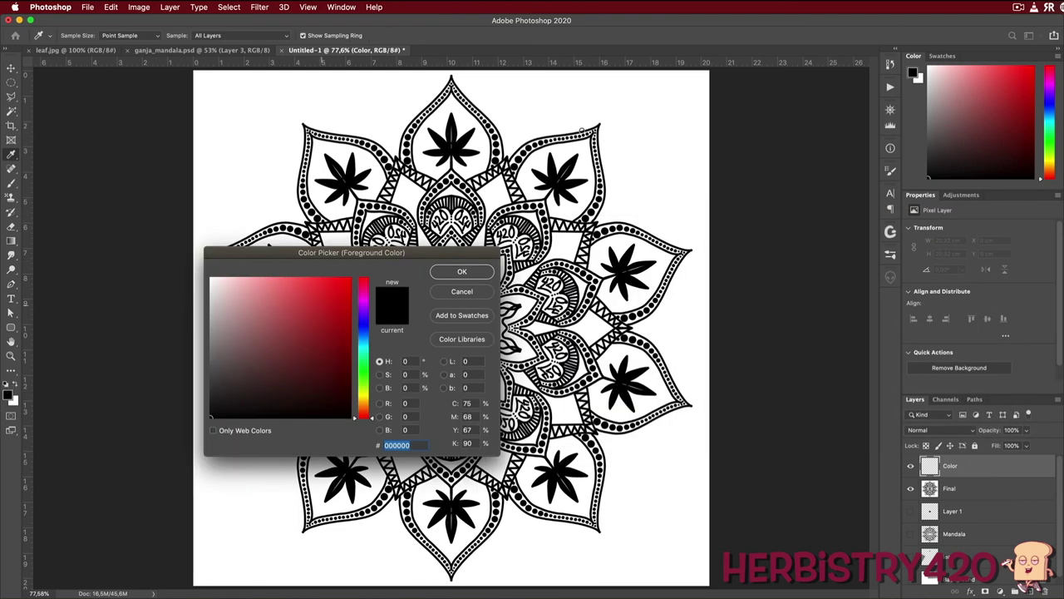
type("ff0000")
left_click(441, 272)
key("v")
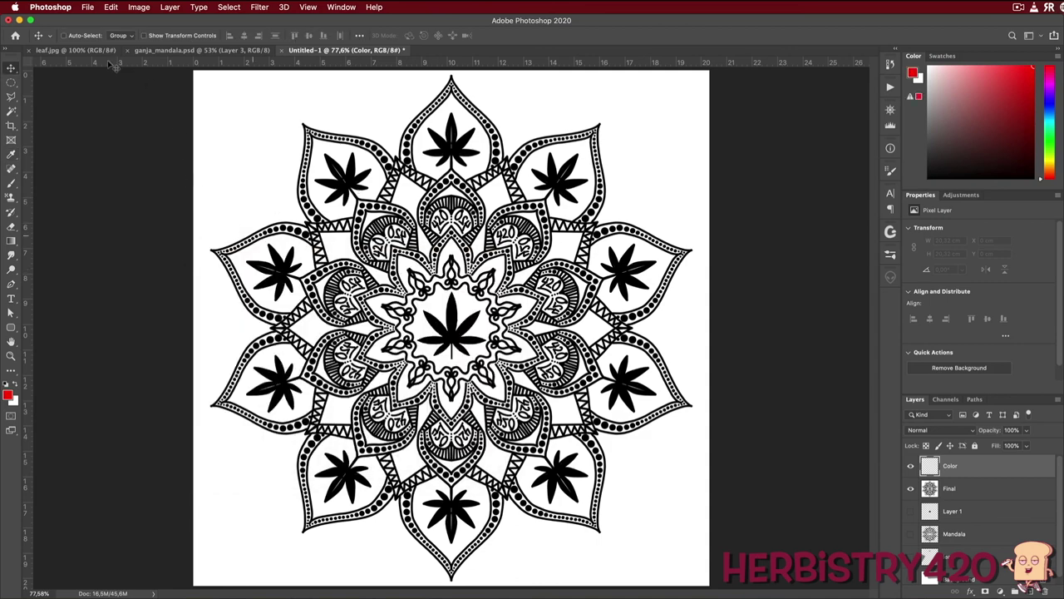
- Turn off the paint symmetry for the Brush tool
key("b")
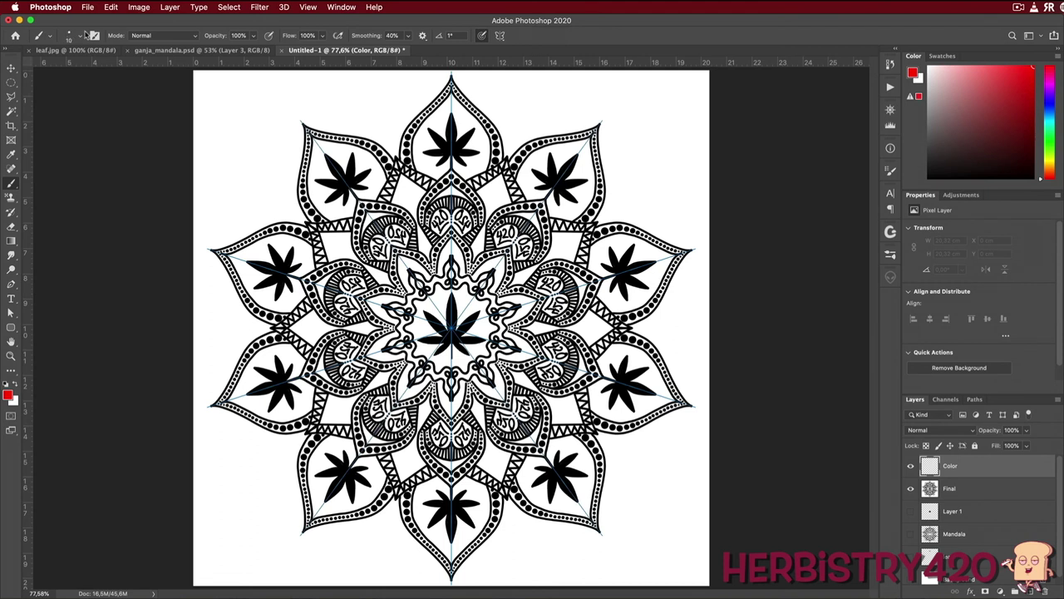
left_click(500, 36)
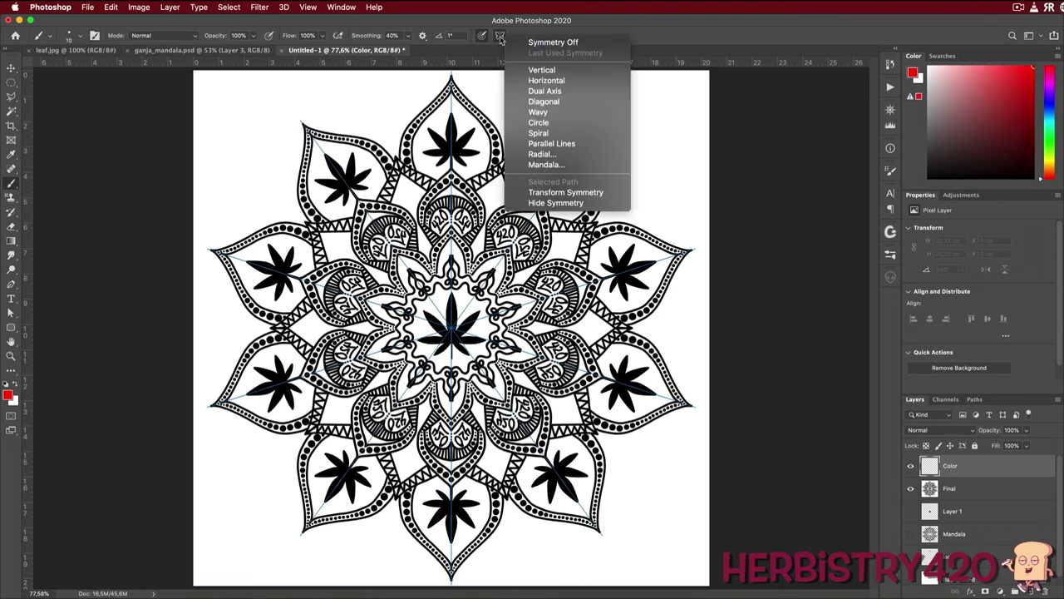
left_click(552, 43)
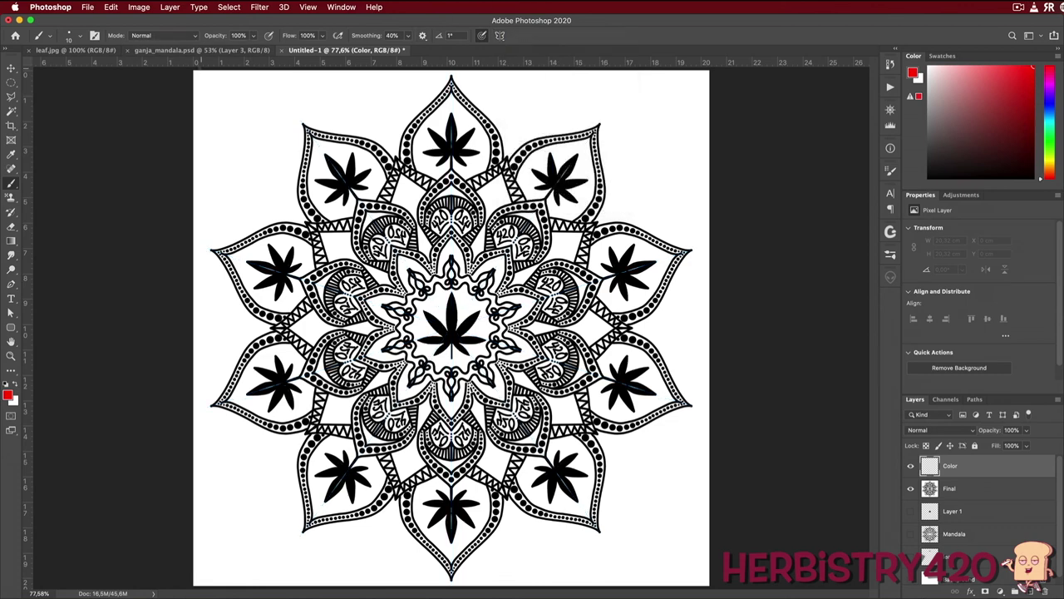
- Set the brush size to 300 px and lower its hardness to give it a soft edge
left_click(80, 37)
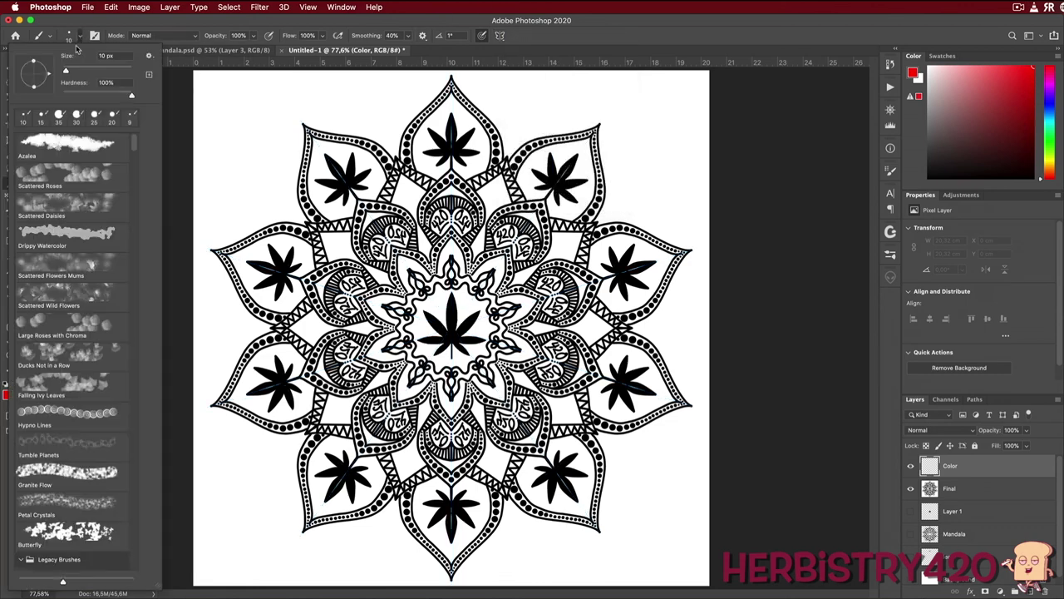
left_click(95, 70)
type("300")
left_click_drag(95, 96, 61, 96)
left_click(83, 38)
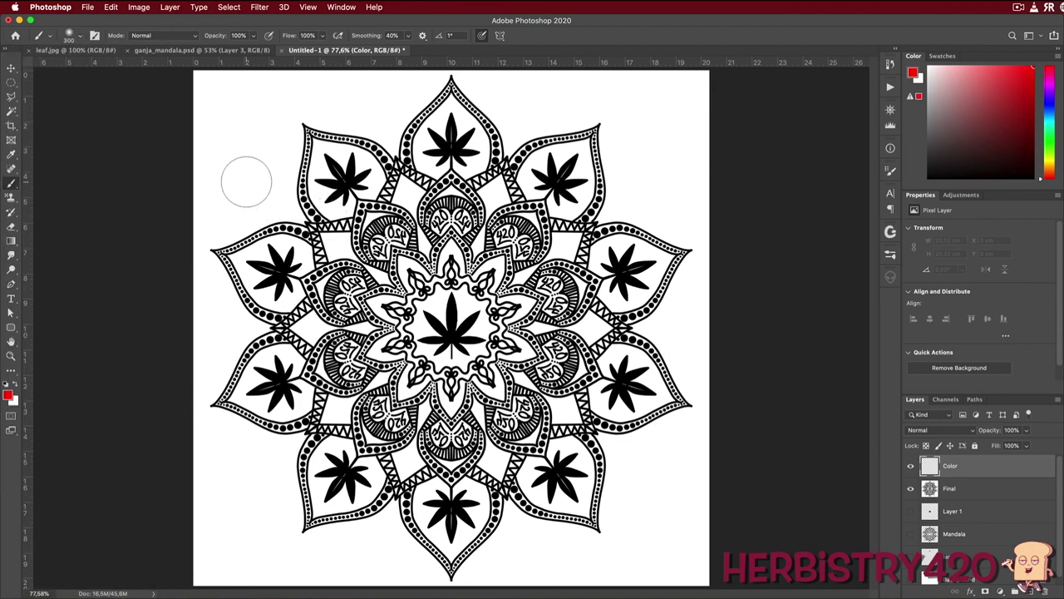
- Enlarge the brush to 500 px and paint a broad red 7-shaped stroke across the mandala on the Color layer
left_click_drag(264, 174, 300, 174)
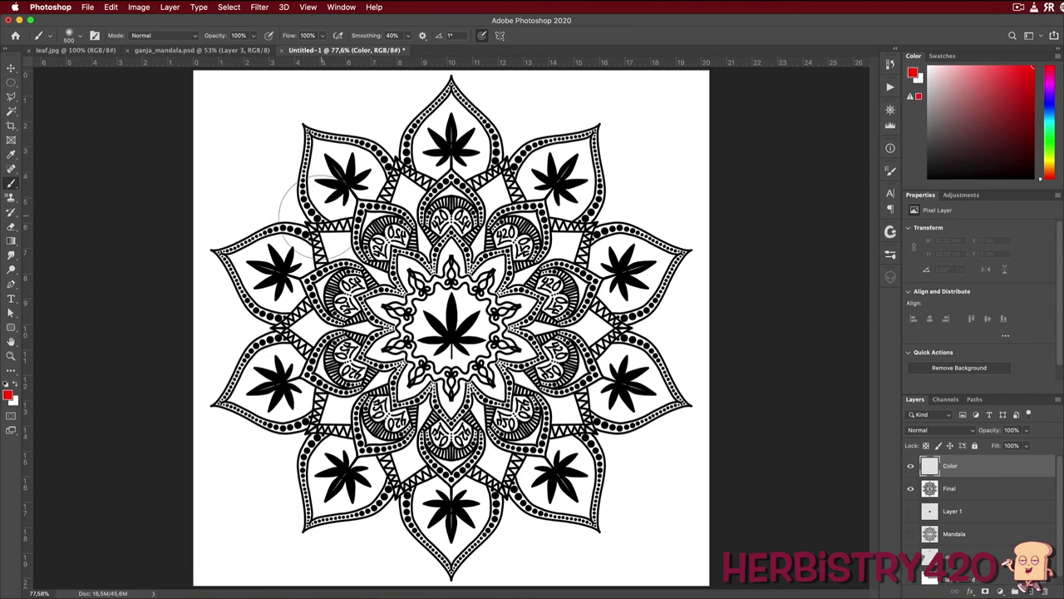
mouse_move(287, 224)
left_mouse_down()
mouse_move(536, 237)
mouse_move(332, 453)
left_mouse_up()
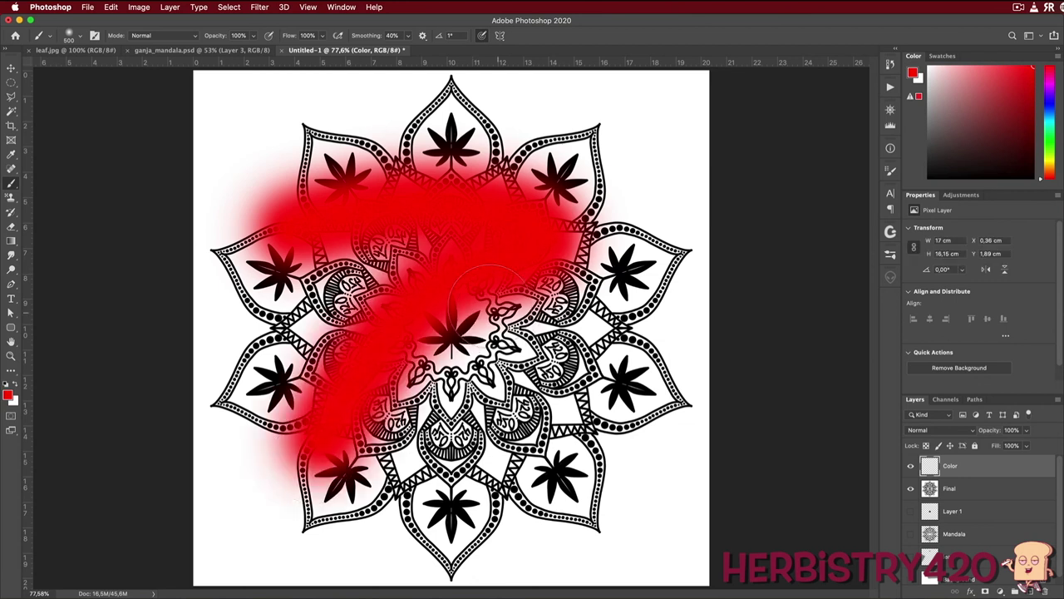
- Change the foreground color to blue 0000ff and paint a wide V-shaped stroke across the mandala's lower half
left_click(7, 394)
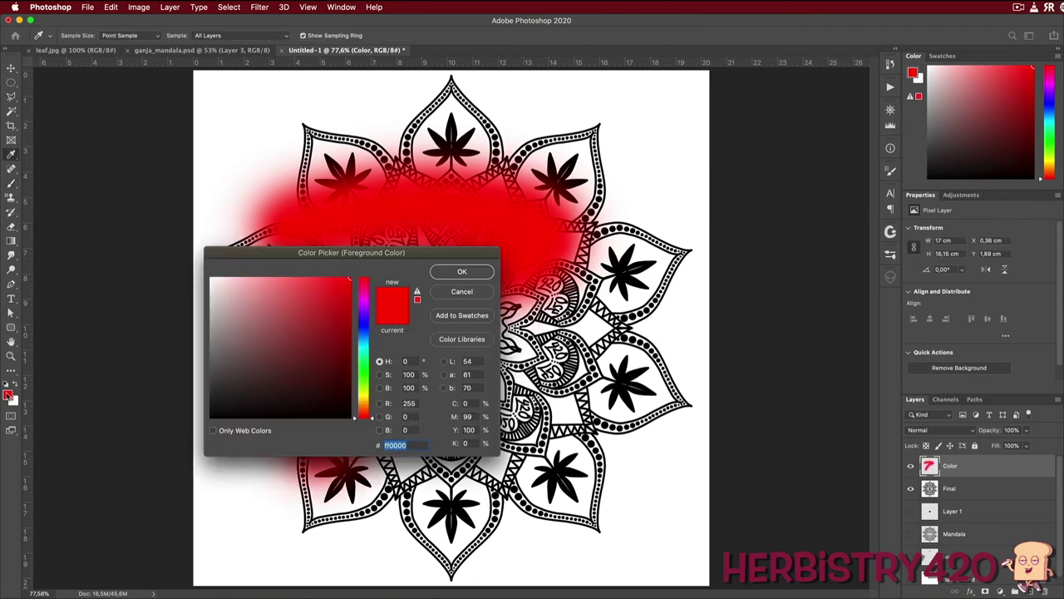
left_click(363, 324)
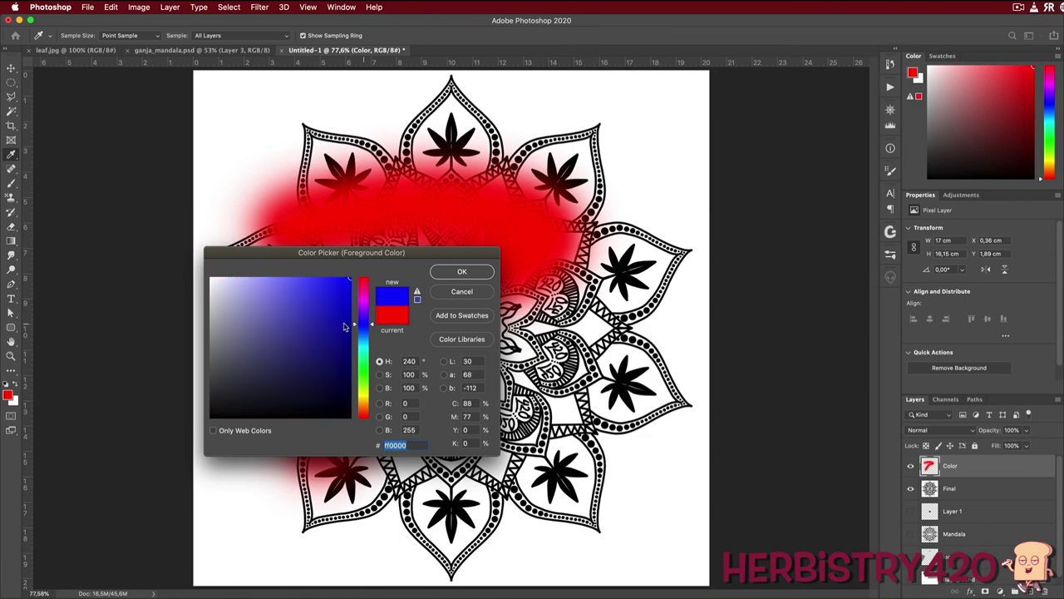
left_click(460, 272)
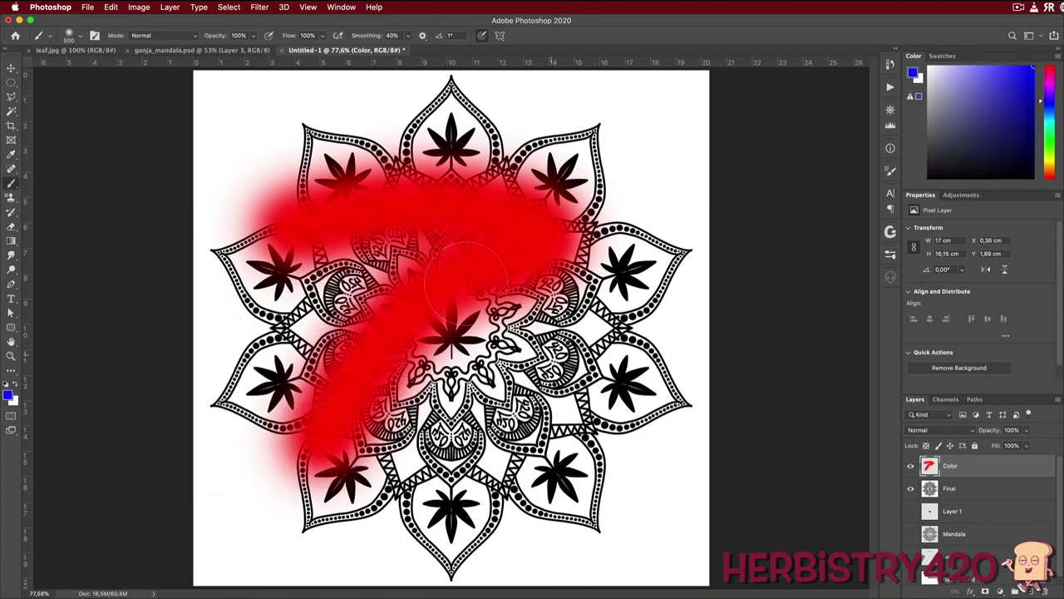
left_click(549, 349)
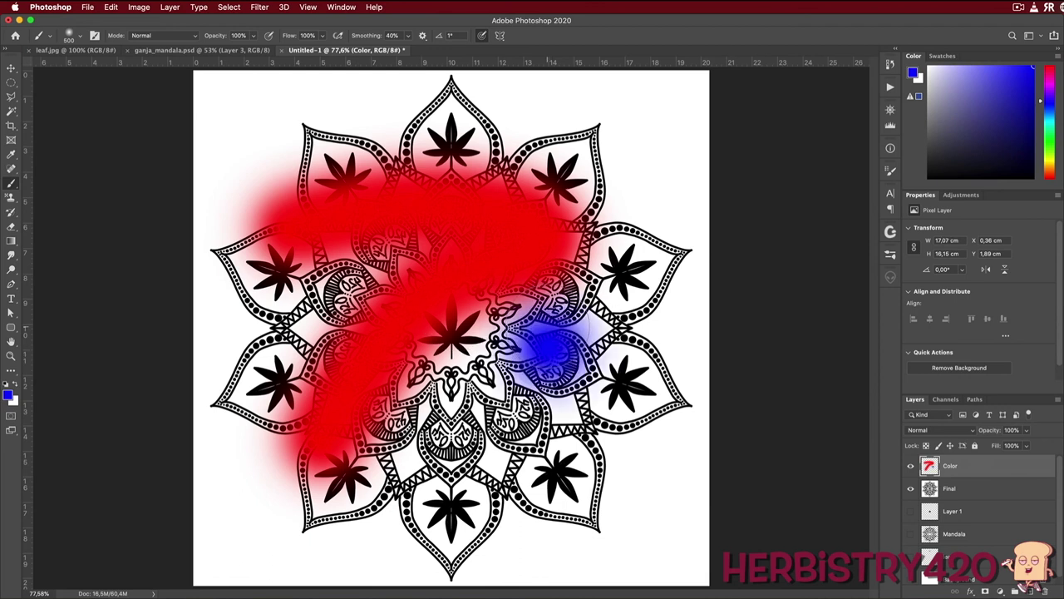
left_click_drag(549, 347, 449, 449)
mouse_move(360, 414)
left_mouse_down()
mouse_move(317, 354)
mouse_move(282, 320)
left_mouse_up()
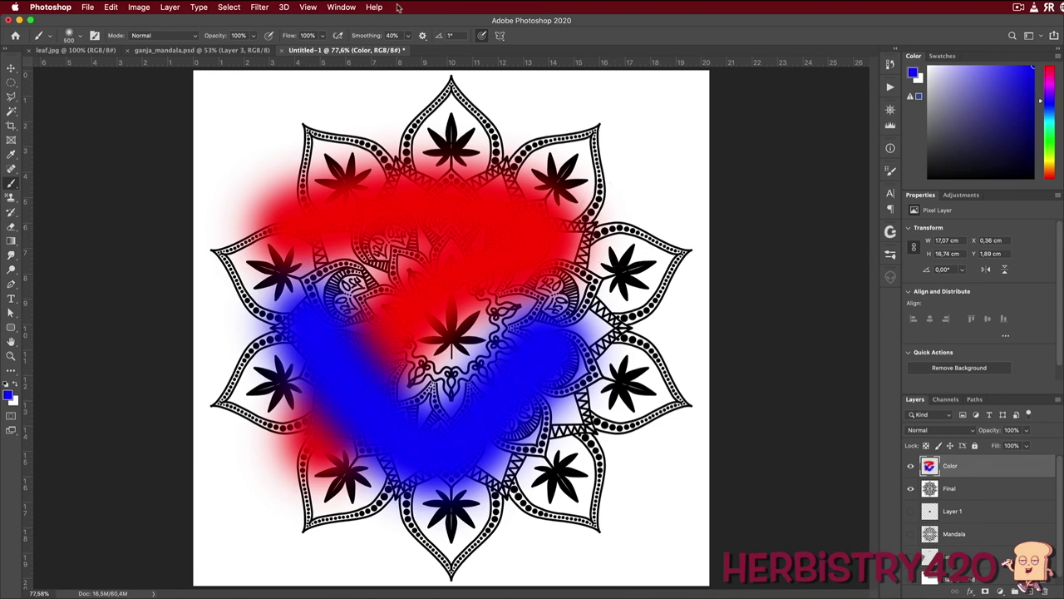
- Set the brush smoothing to 0% and paint yellow e4ff00 strokes over the mandala's top, right side, lower-right petal and centre
left_click_drag(371, 37, 64, 21)
left_click(9, 395)
left_click(363, 391)
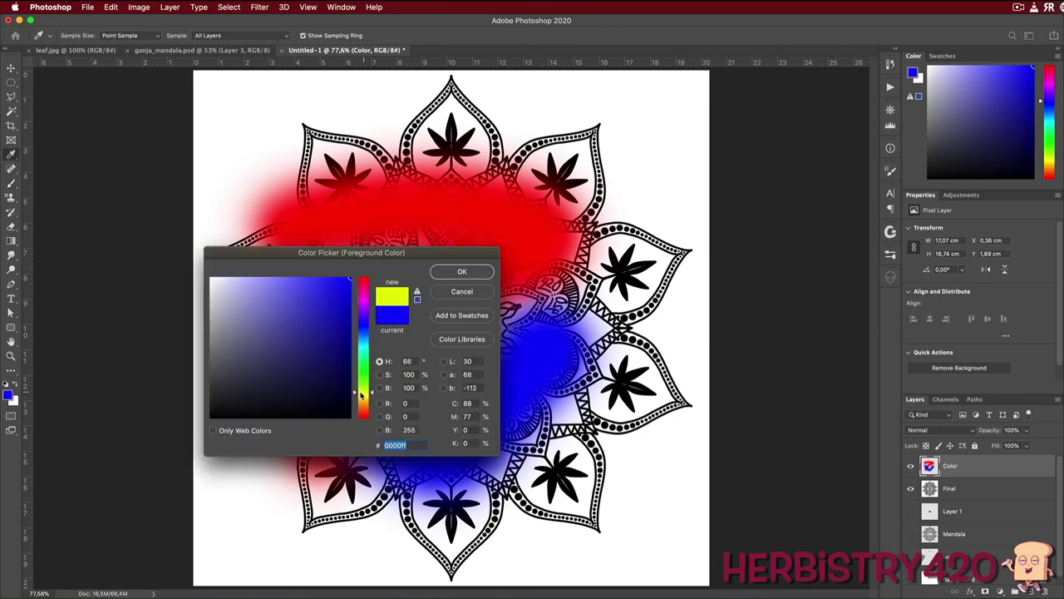
left_click(459, 269)
mouse_move(399, 113)
left_mouse_down()
mouse_move(553, 129)
mouse_move(604, 147)
mouse_move(616, 121)
left_mouse_up()
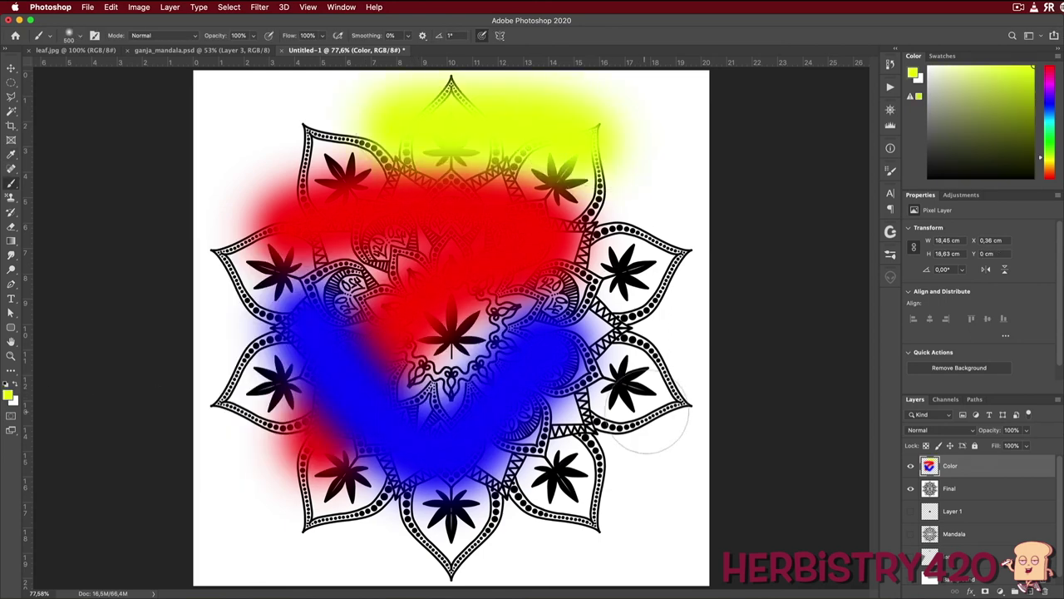
left_click_drag(636, 250, 653, 395)
left_click_drag(552, 507, 457, 470)
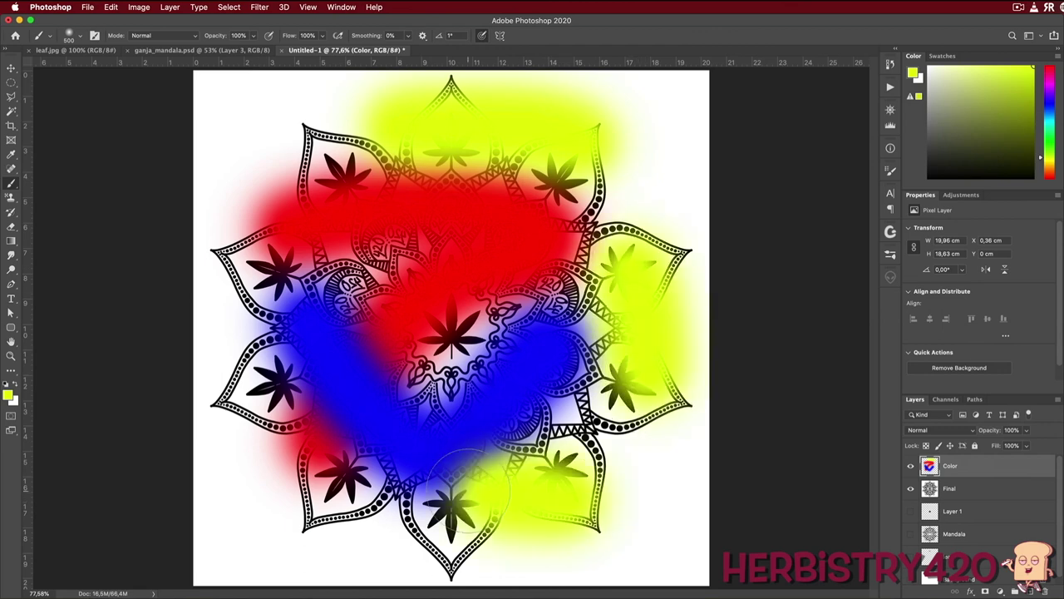
left_click_drag(378, 237, 499, 365)
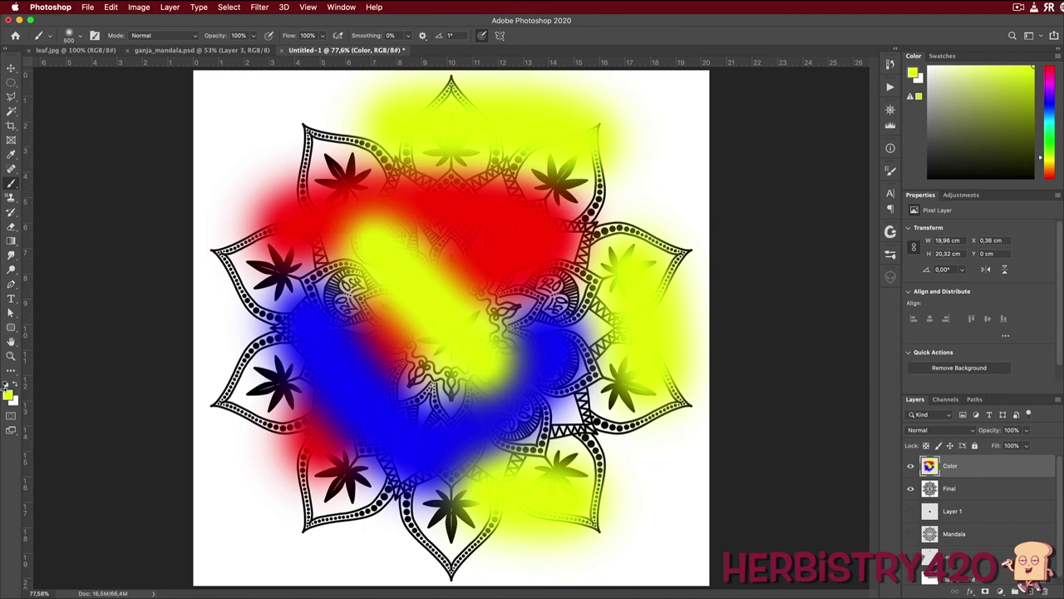
- Change the foreground color to orange ff6000 and paint patches over the centre and the upper, left, right and bottom petals
left_click(8, 396)
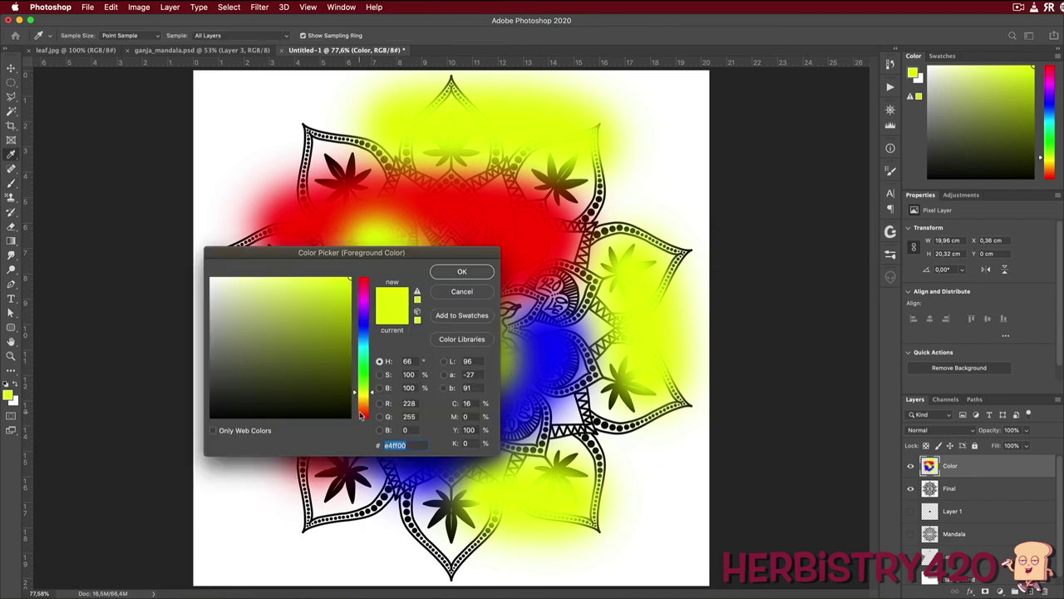
left_click(363, 413)
left_click_drag(363, 414, 363, 409)
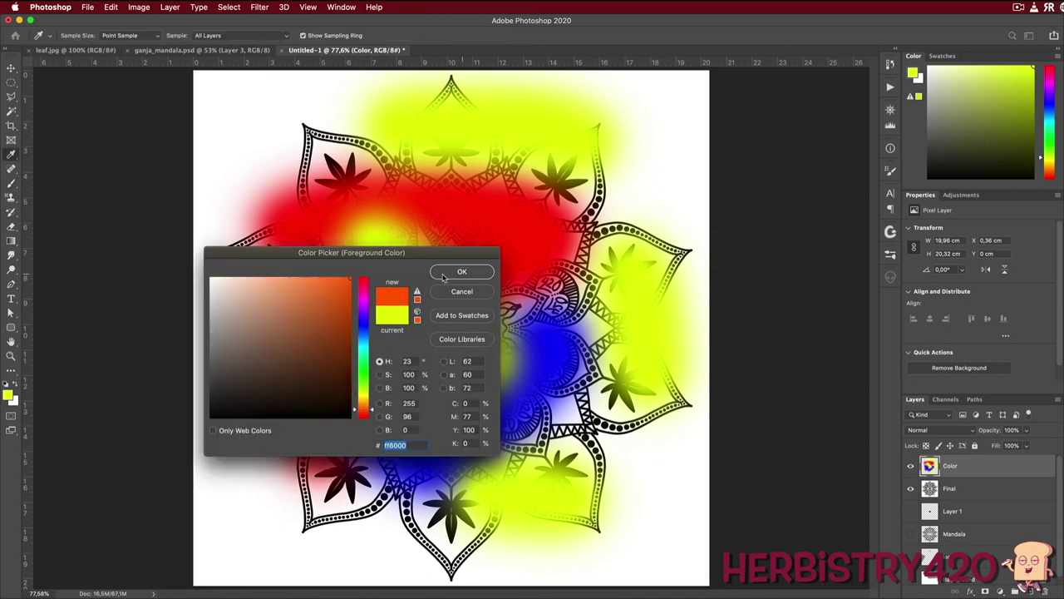
key("Return")
key("b")
left_click_drag(308, 149, 441, 166)
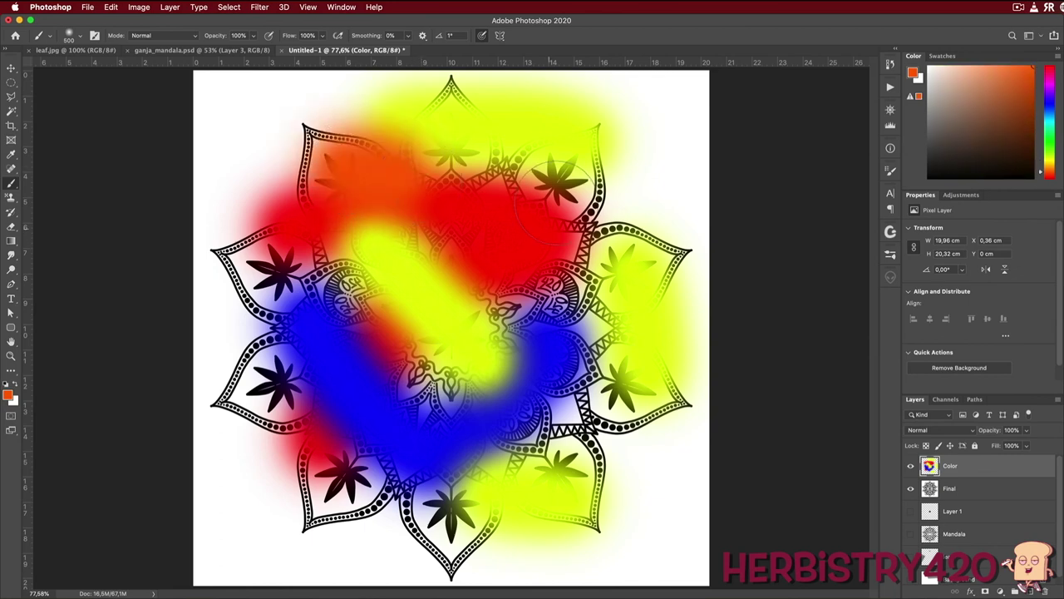
left_click_drag(532, 171, 598, 208)
left_click_drag(524, 333, 486, 345)
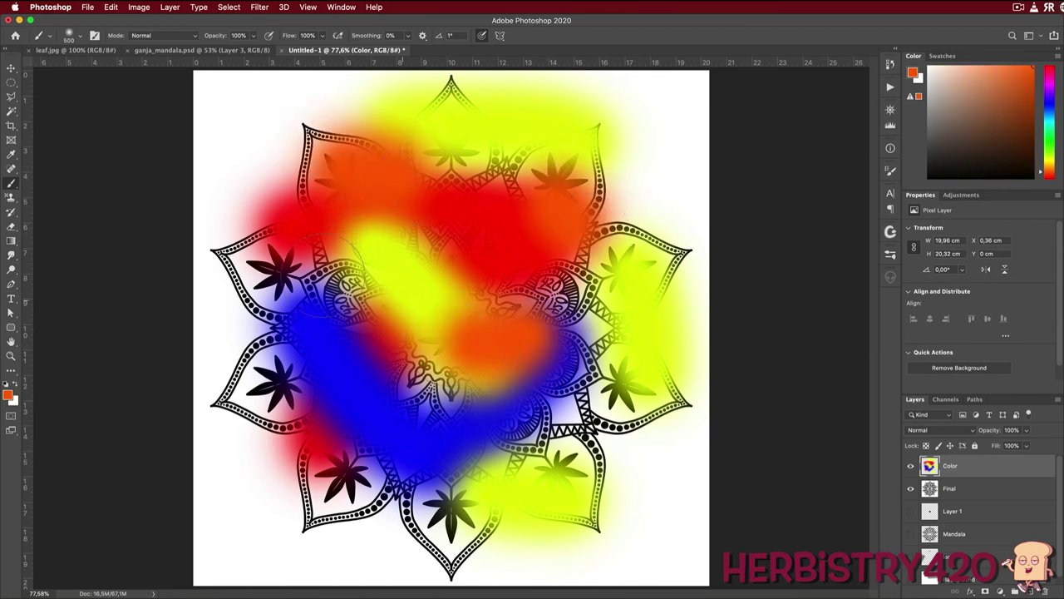
left_click_drag(259, 273, 238, 286)
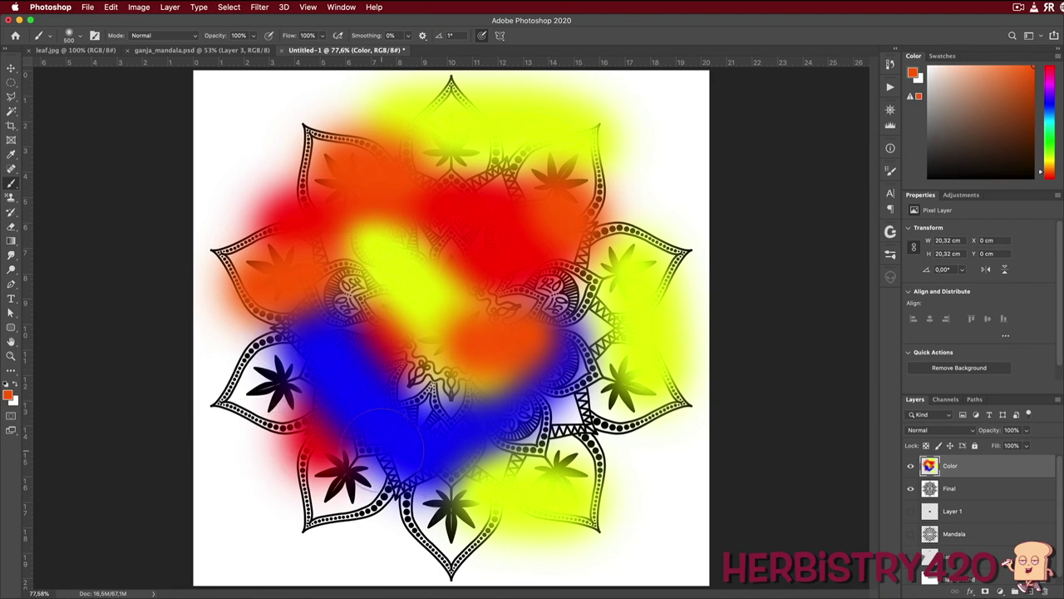
left_click_drag(599, 332, 665, 449)
left_click_drag(249, 358, 283, 441)
mouse_move(386, 466)
left_mouse_down()
mouse_move(416, 541)
mouse_move(449, 566)
left_mouse_up()
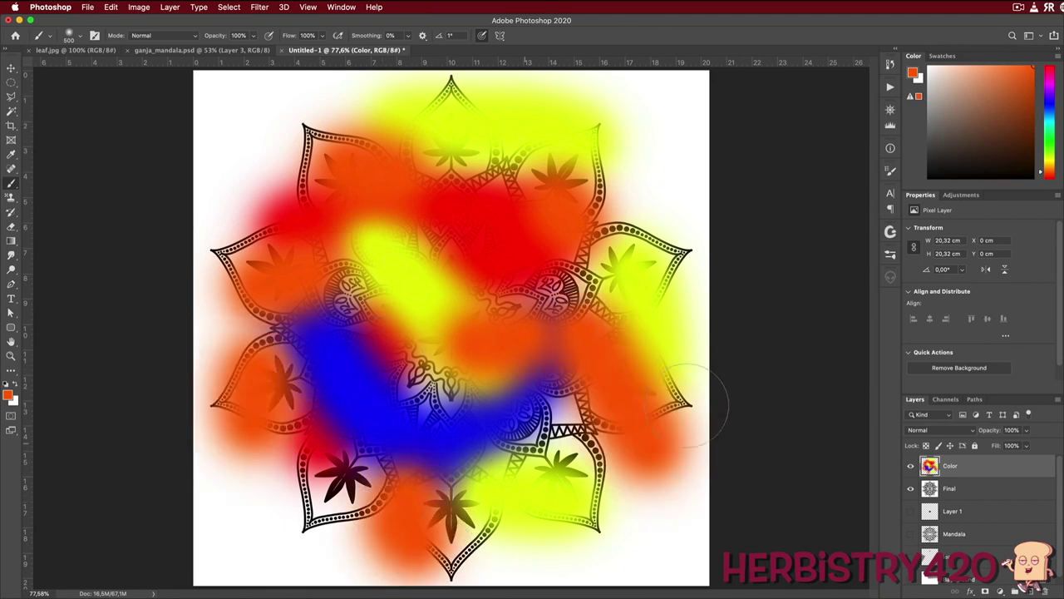
mouse_move(356, 420)
left_mouse_down()
mouse_move(356, 465)
mouse_move(378, 449)
left_mouse_up()
- Clip the Color layer to the Final layer with a clipping mask
right_click(955, 469)
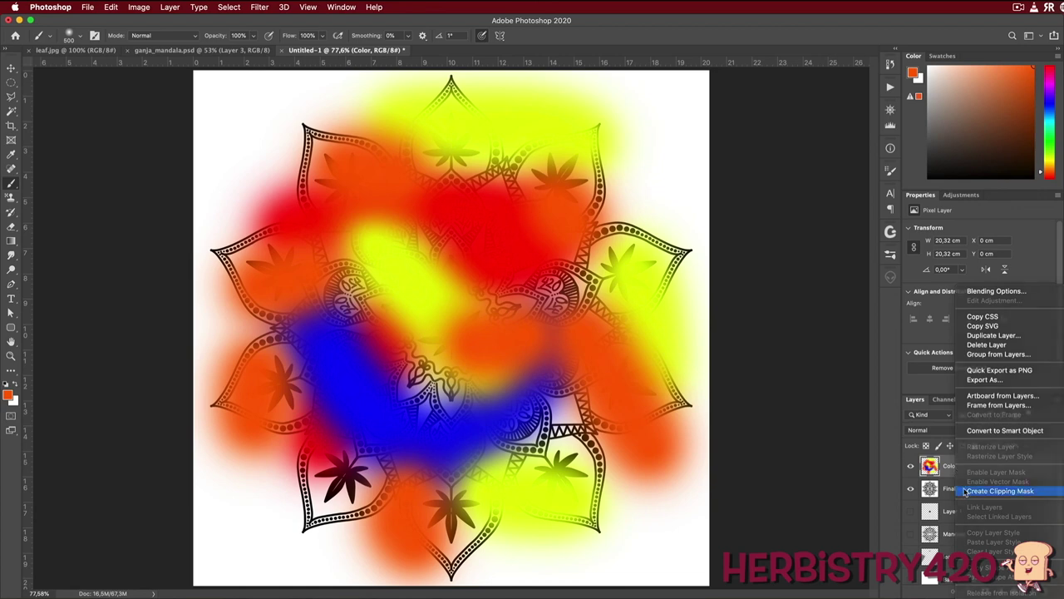
left_click(969, 485)
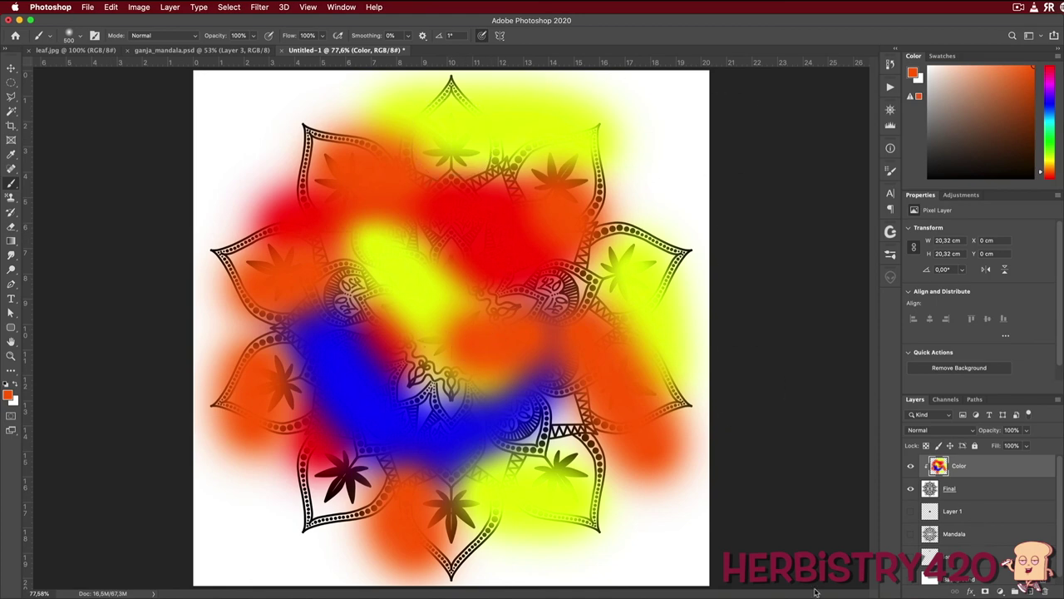
- Hide the Final layer and show Layer 1 and the Mandala layer instead
left_click(910, 490)
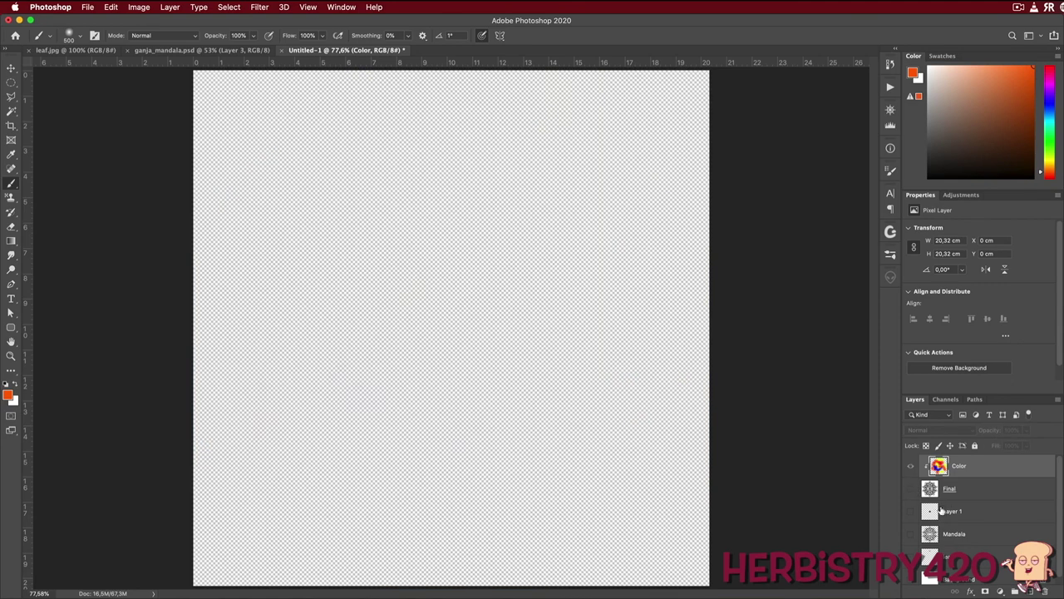
scroll(968, 513, "down", 1)
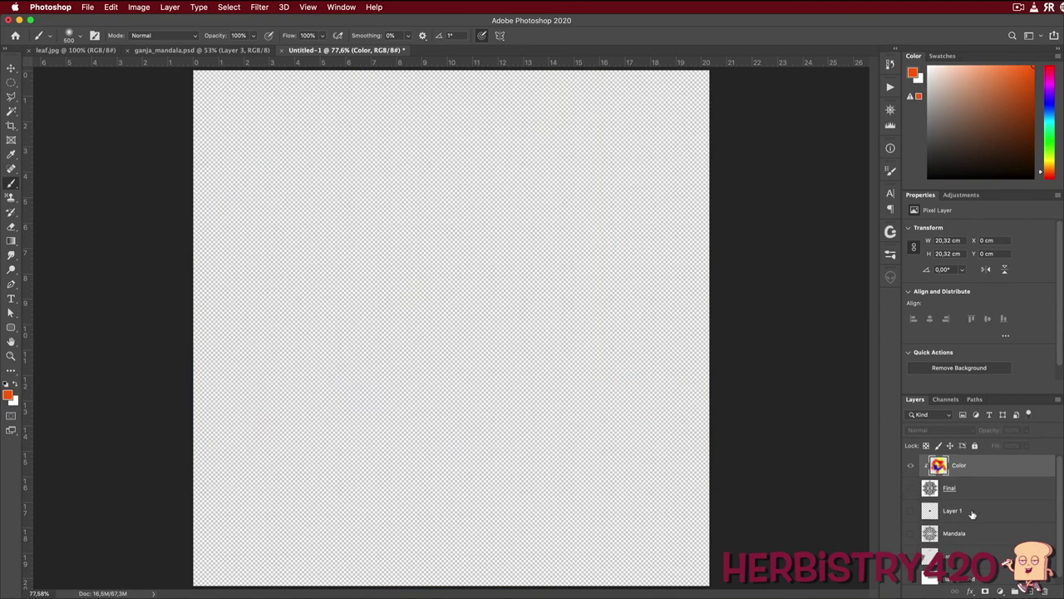
left_click(910, 505)
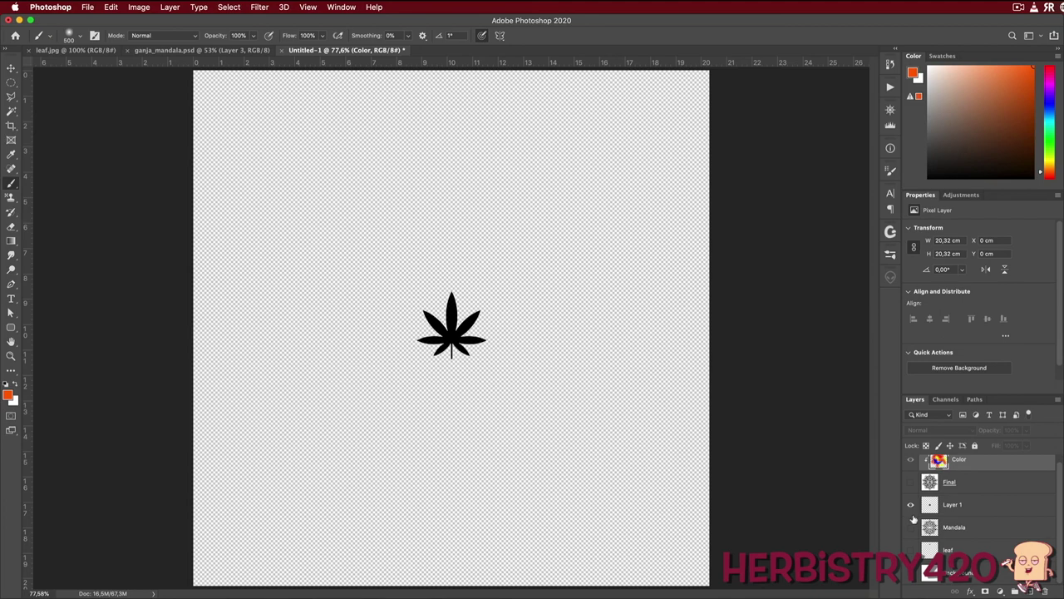
left_click(909, 527)
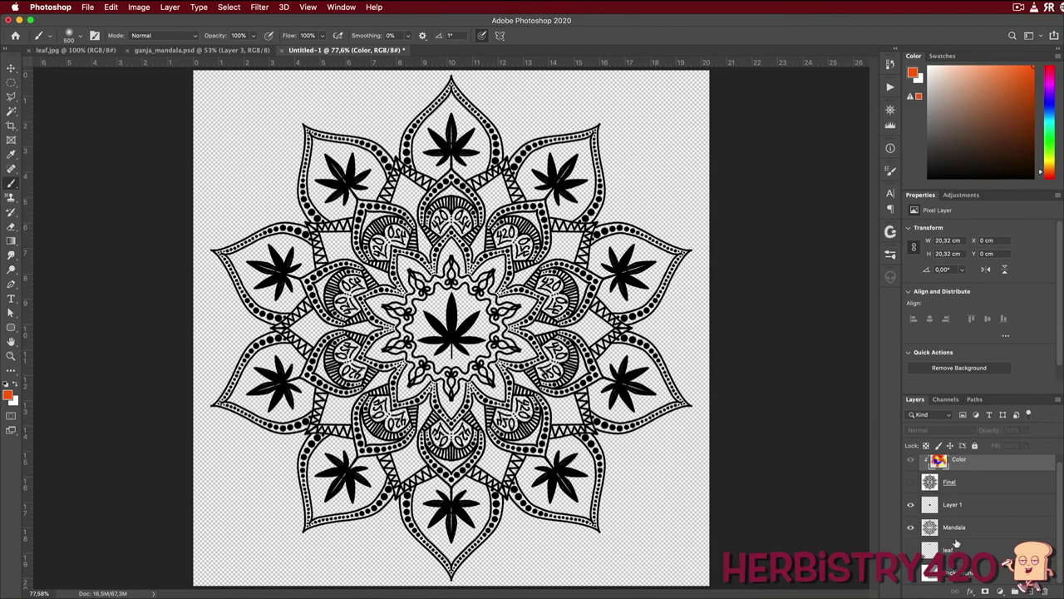
scroll(974, 517, "up", 1)
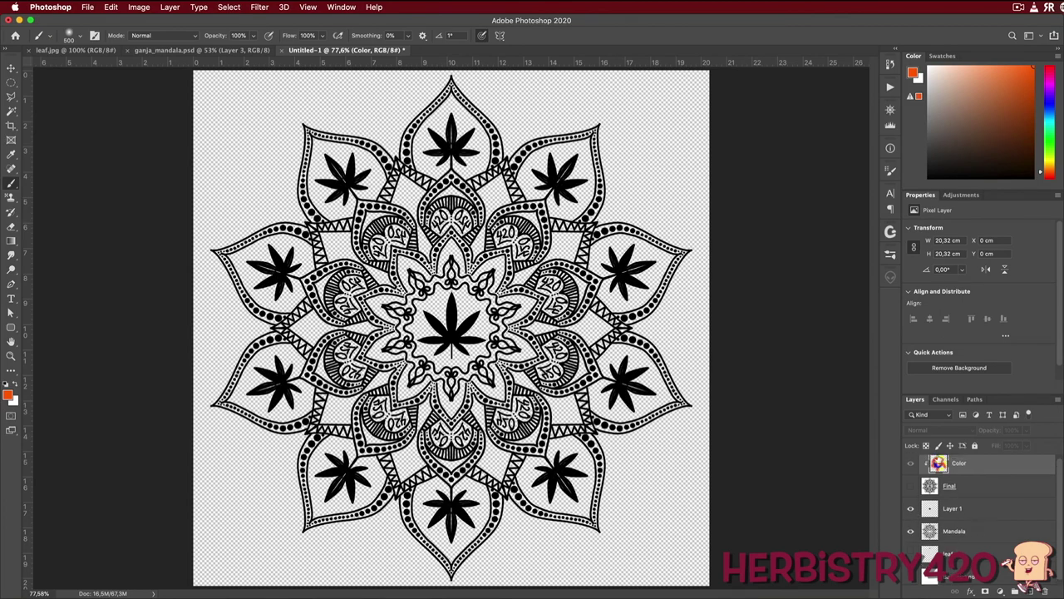
- Hide the Color layer and toggle the visibility of Final and Layer 1 to check what each one contains
left_click(909, 467)
left_click(910, 466)
left_click(910, 486)
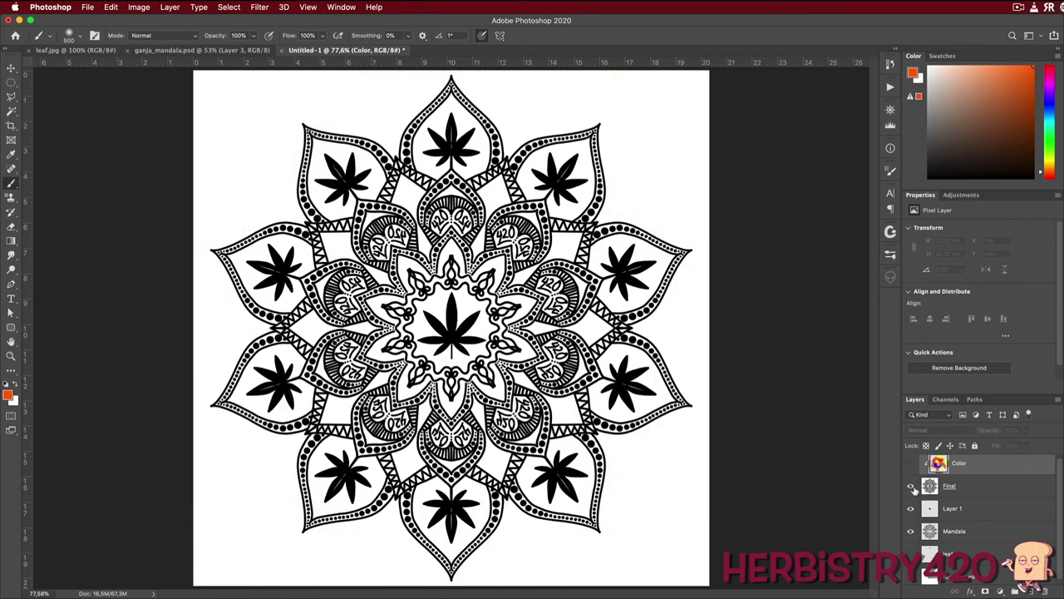
left_click(910, 487)
left_click(910, 508)
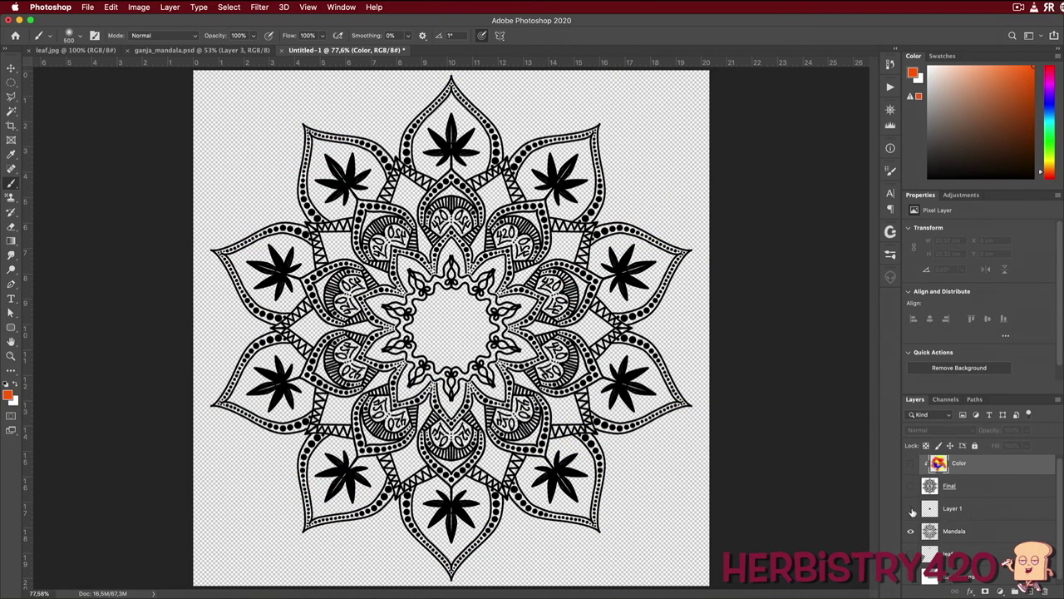
- Show Layer 1 together with the Mandala layer and stamp the visible layers into a new merged layer above Layer 1
left_click(911, 509)
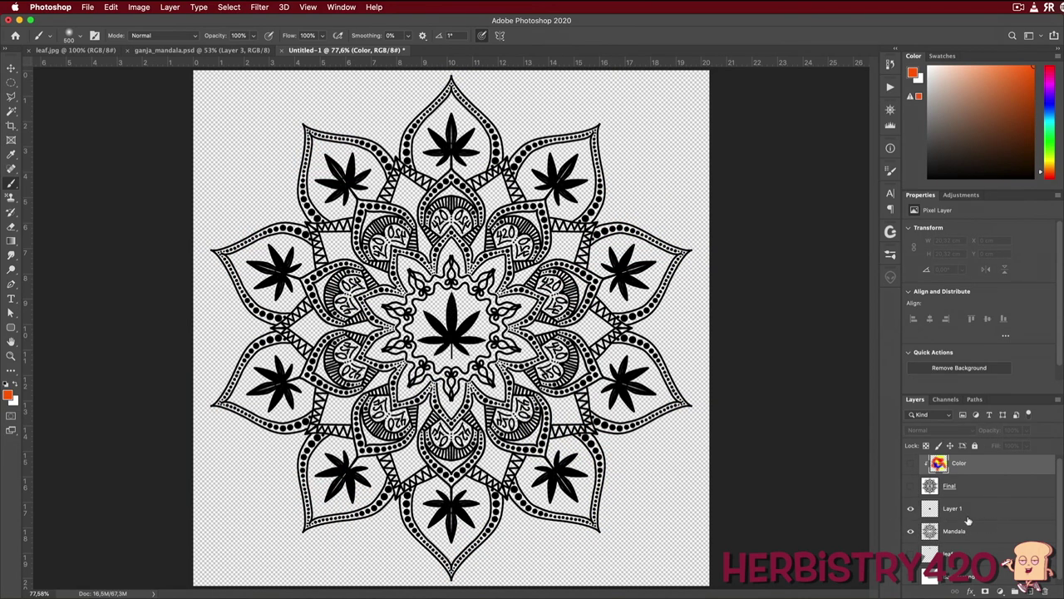
left_click(954, 509)
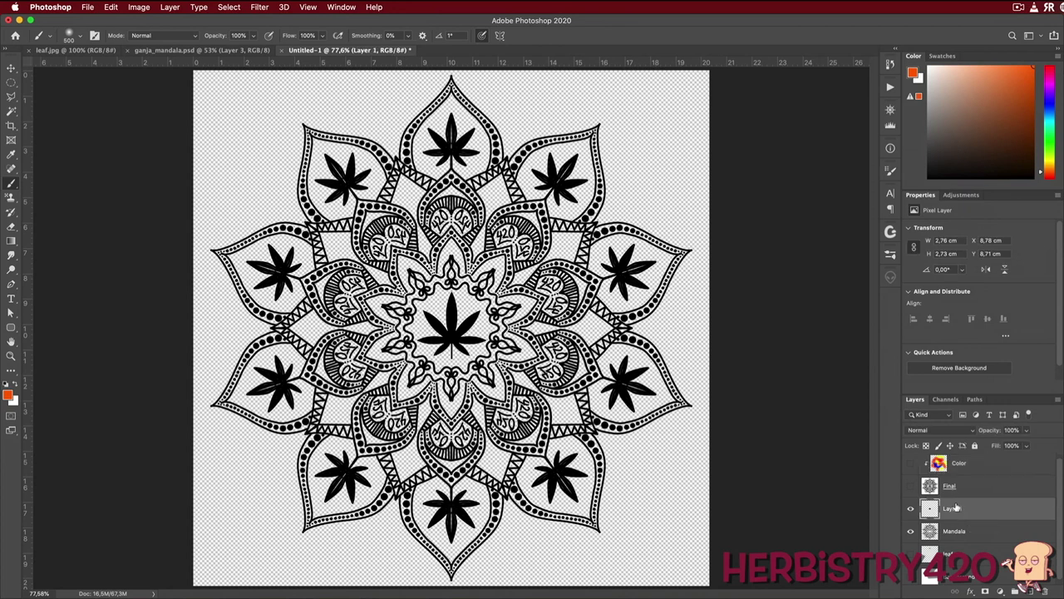
key("super+alt+shift+e")
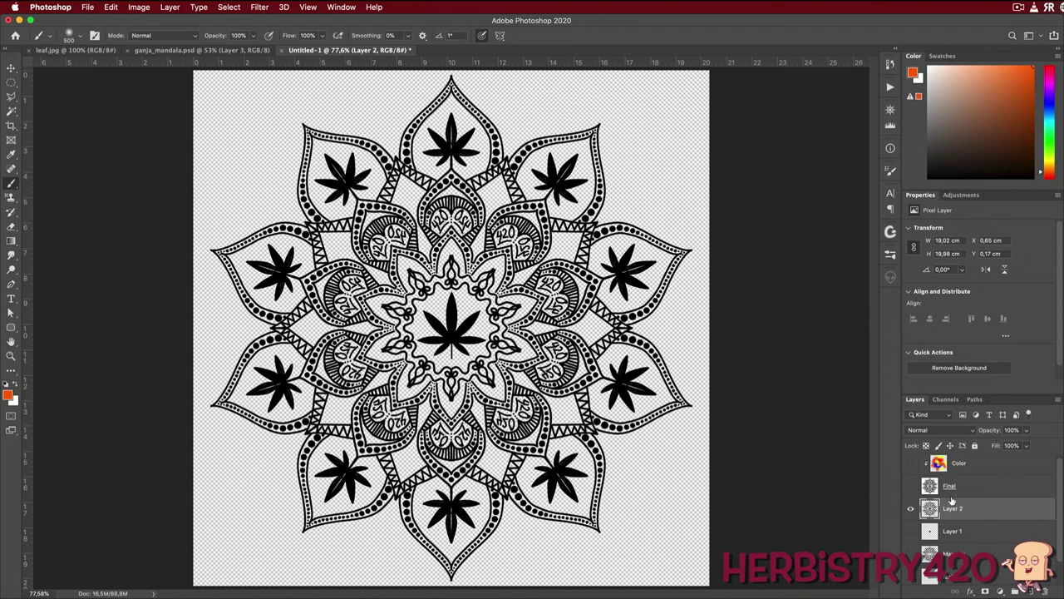
- Move the new merged layer between the Color and Final layers and release it from the clipping mask
left_click_drag(973, 511, 922, 481)
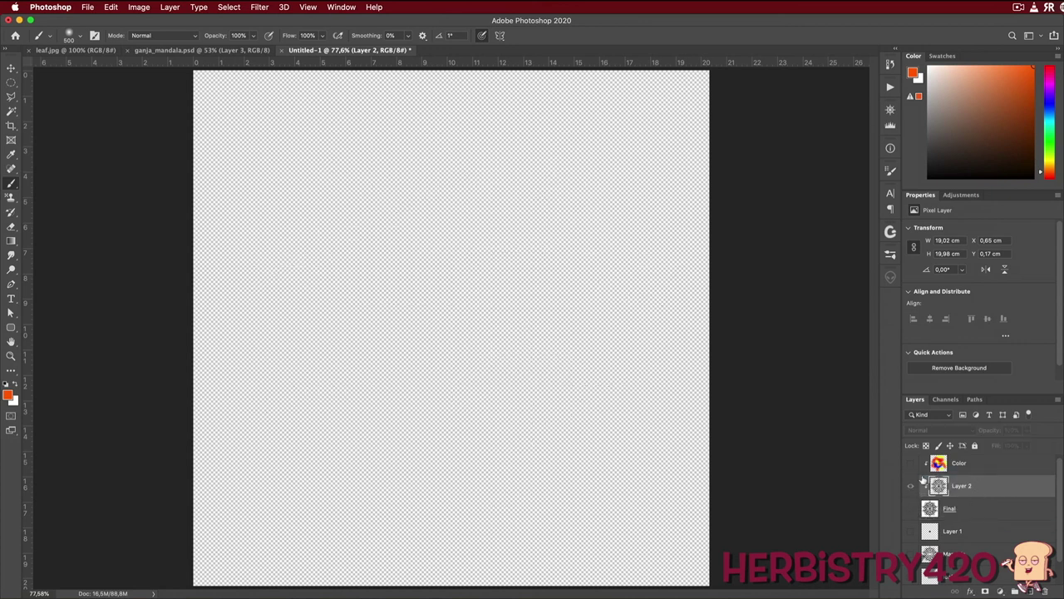
right_click(993, 495)
left_click(1005, 492)
- Clip the Color layer to Layer 2 with a clipping mask, and make the Color layer and the white background layer visible
left_click(962, 465)
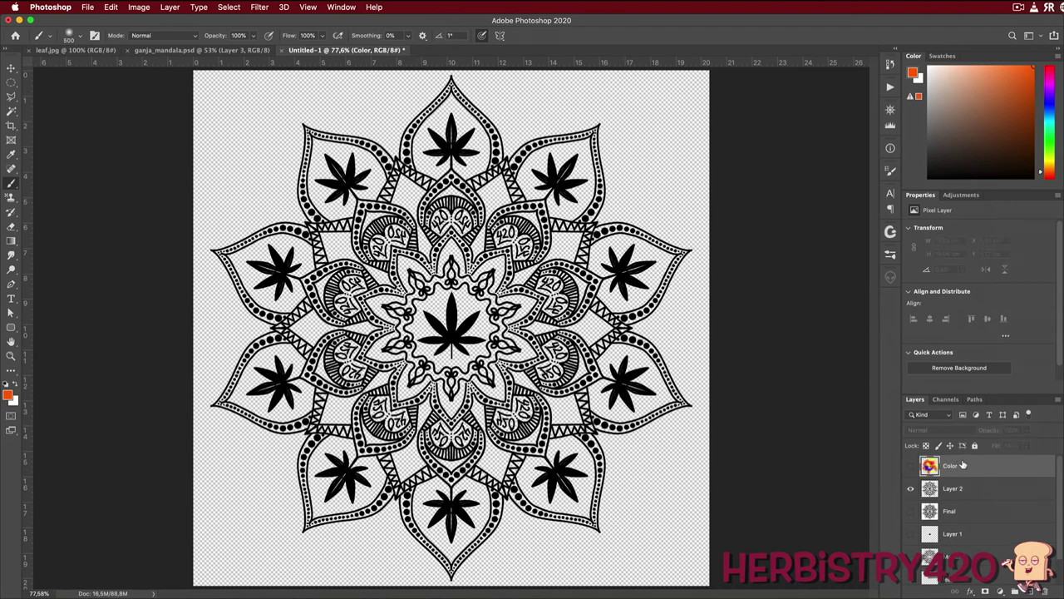
right_click(964, 466)
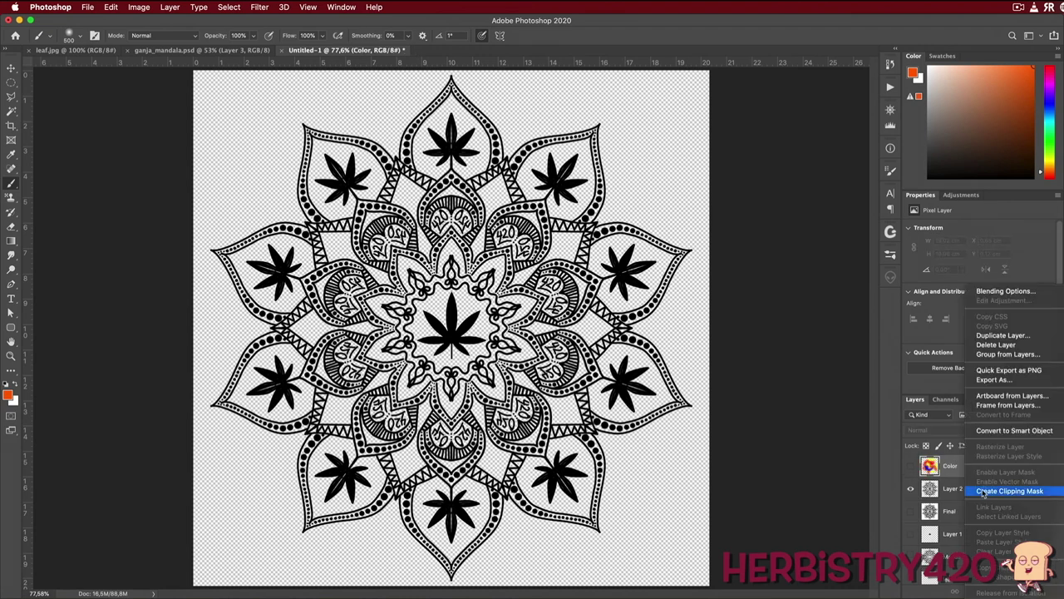
left_click(982, 494)
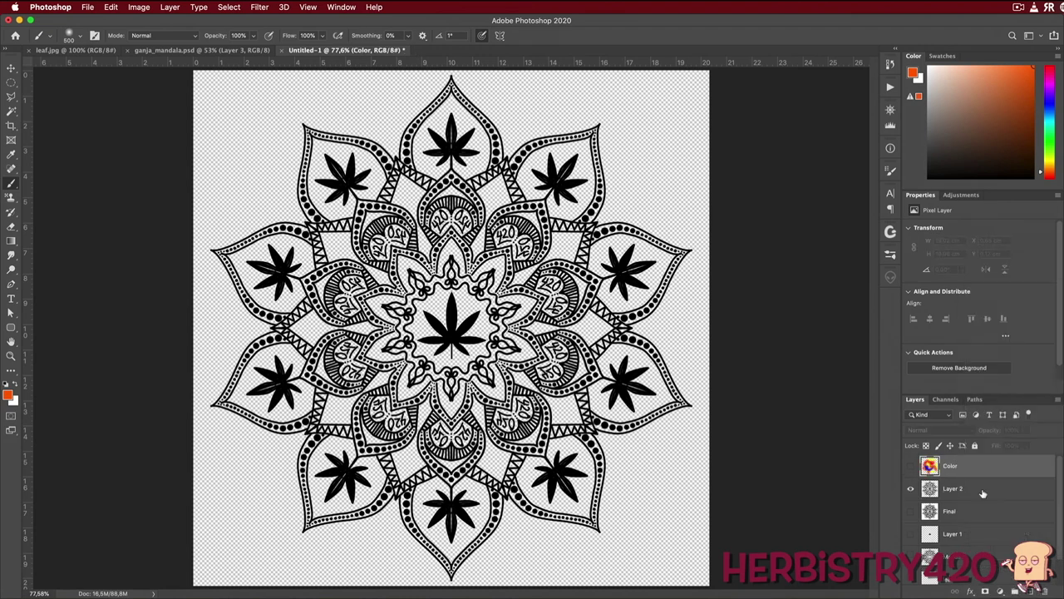
left_click(910, 466)
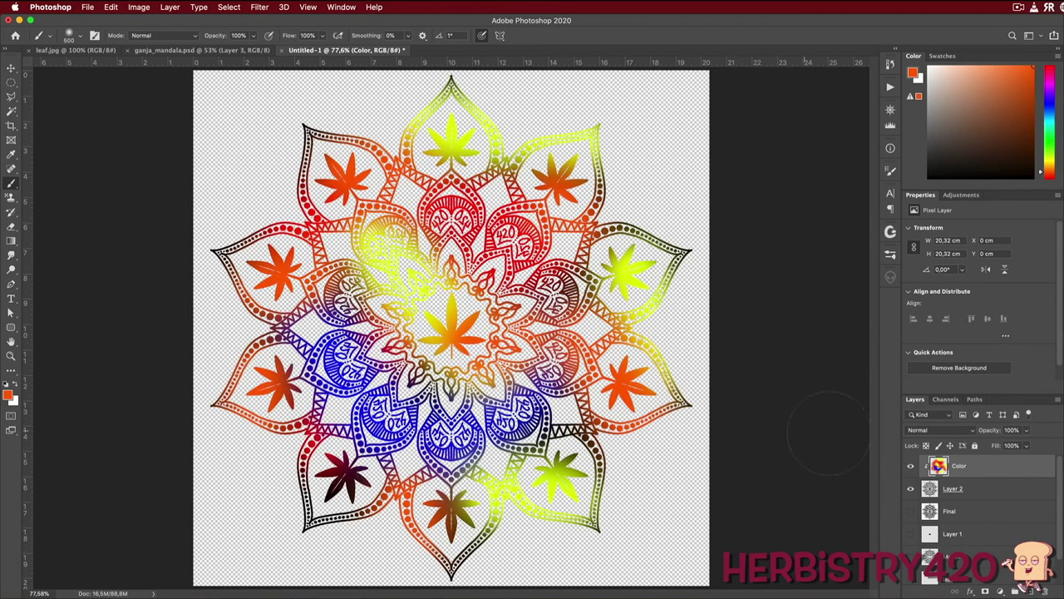
scroll(994, 544, "down", 1)
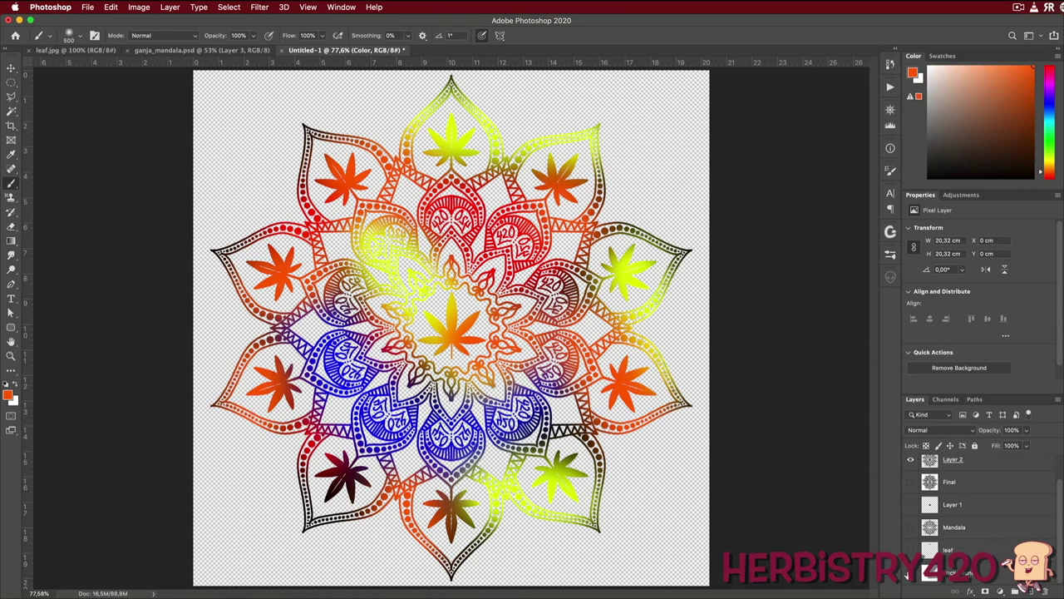
scroll(983, 564, "up", 1)
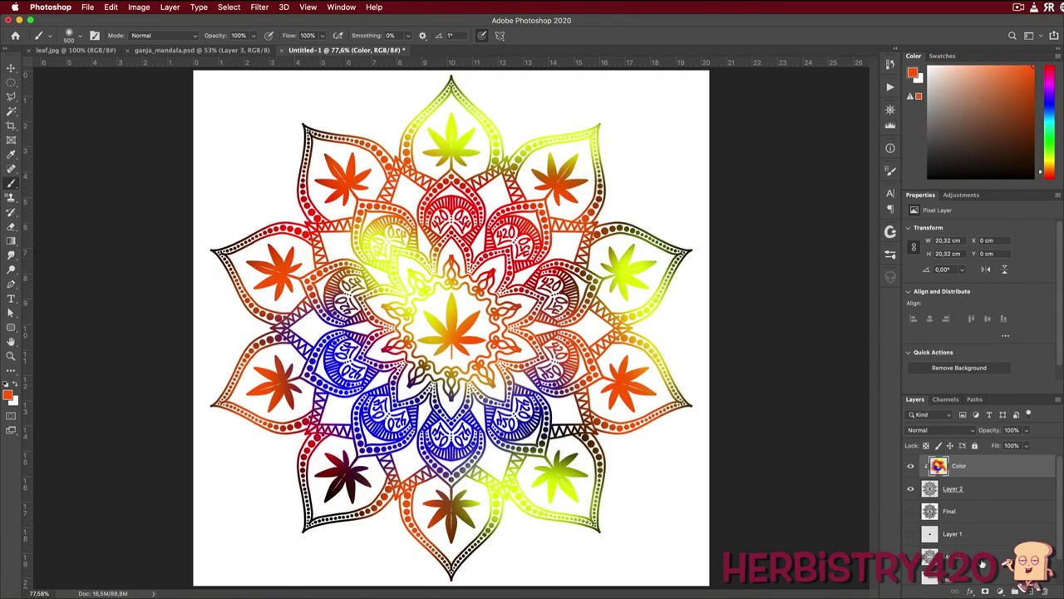